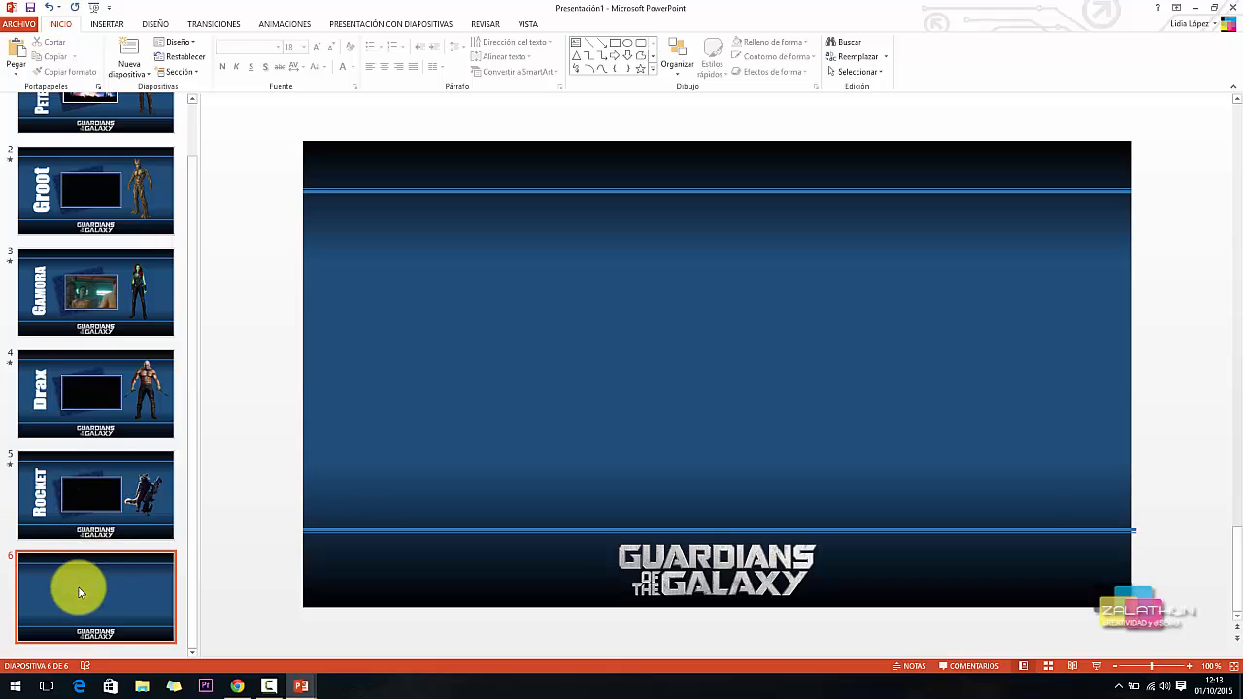
Step: Move the blank slide to the start of the presentation and insert the fondo_personajes picture on it
drag(71, 599, 75, 153)
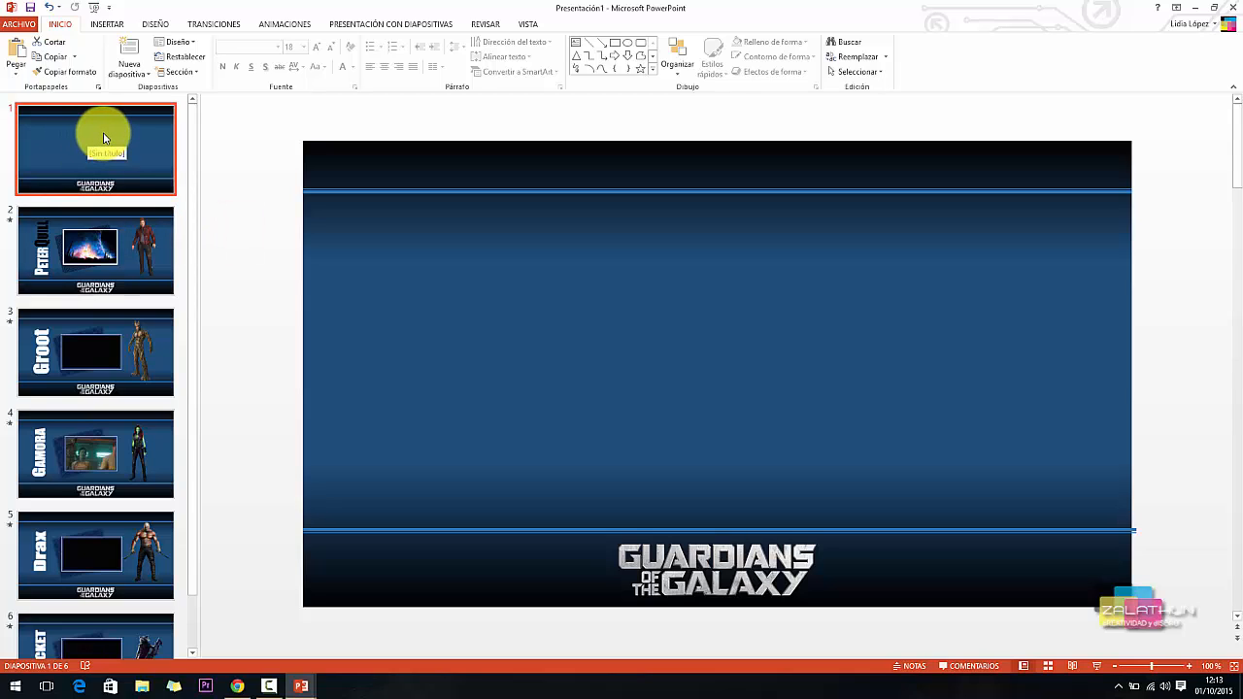
click(107, 24)
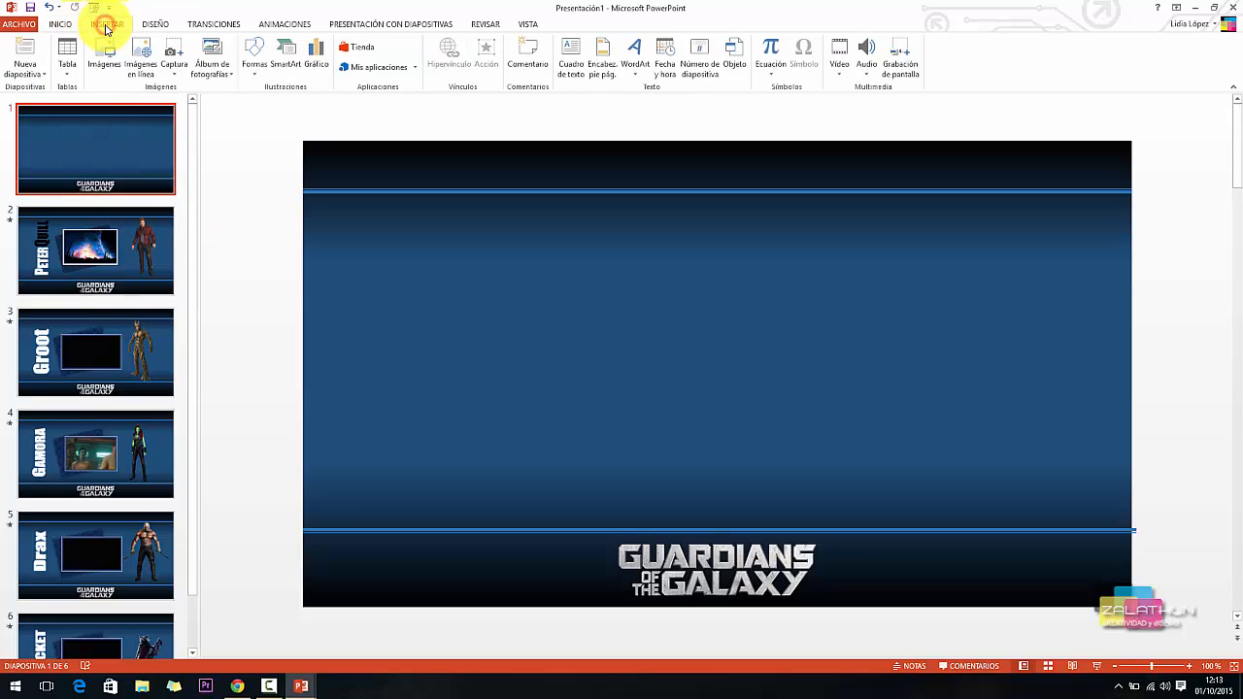
click(100, 54)
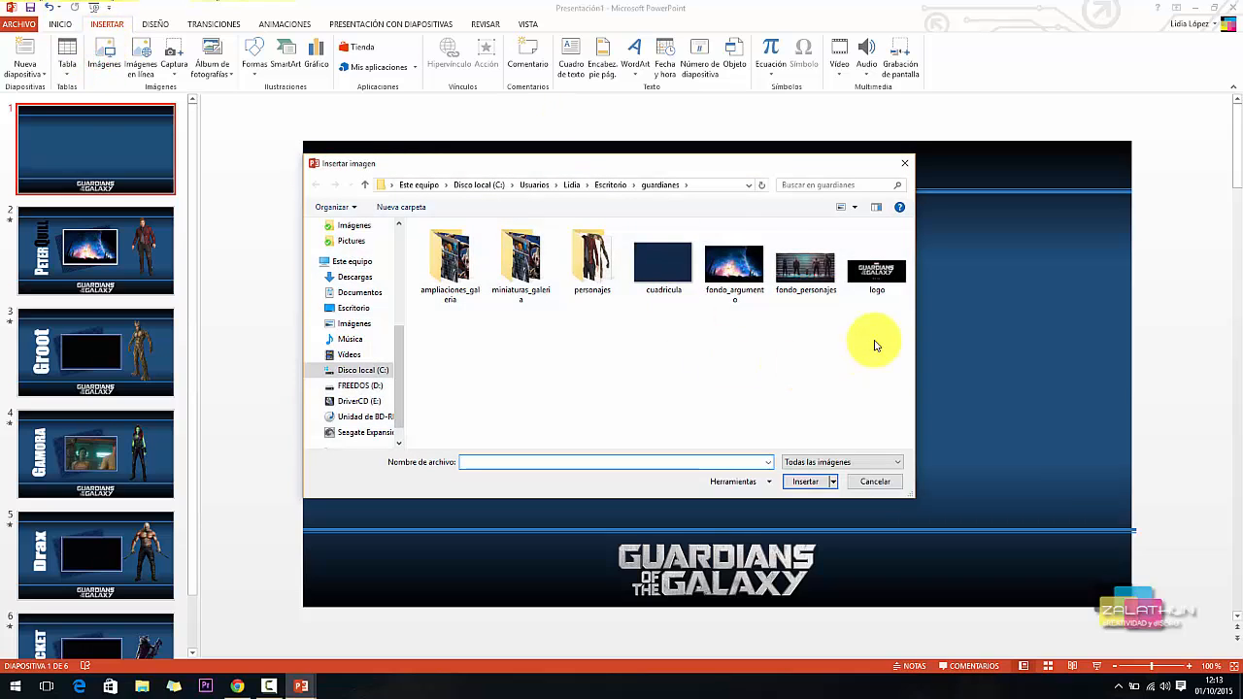
click(789, 276)
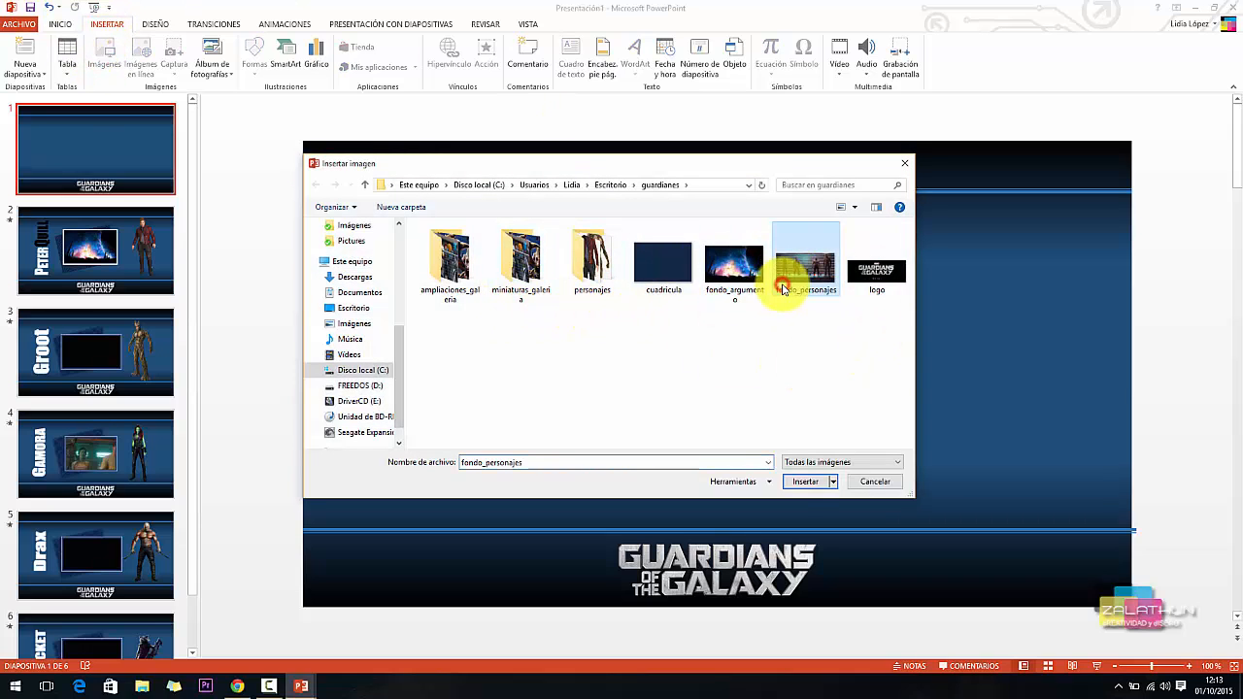
click(803, 483)
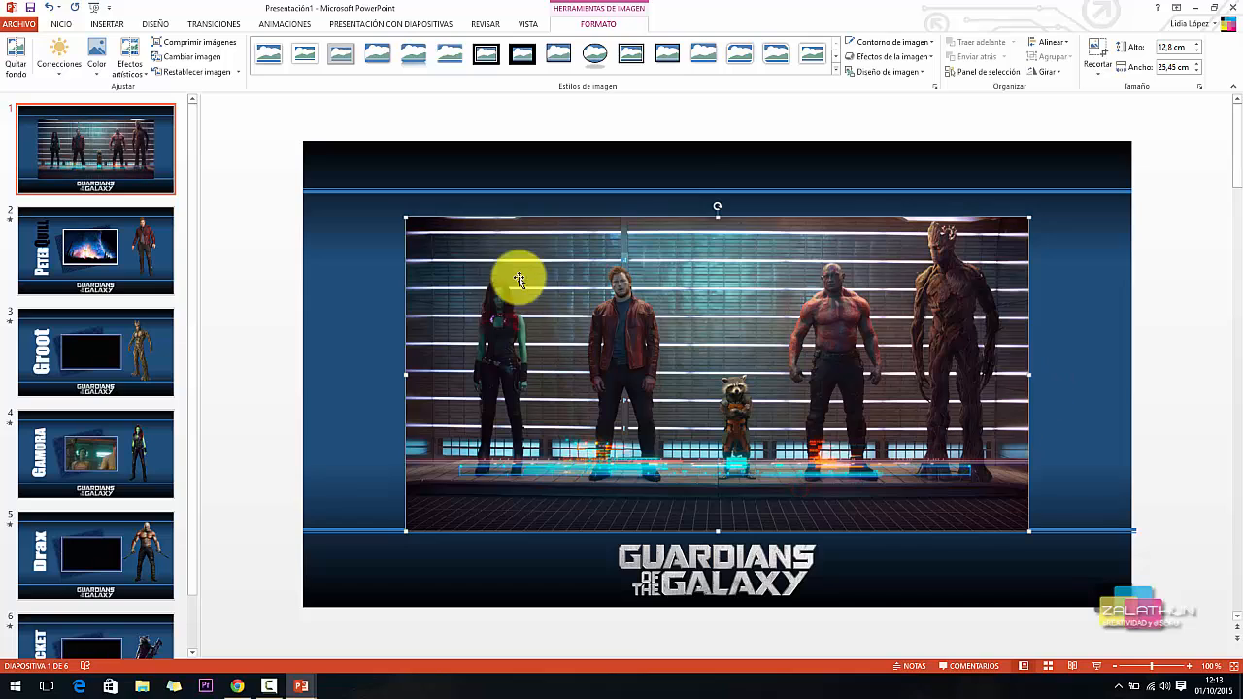
Step: Enlarge the picture to the full slide width, 33.87 cm by 17.04 cm, with its upper edge along the upper blue line
drag(400, 214, 303, 165)
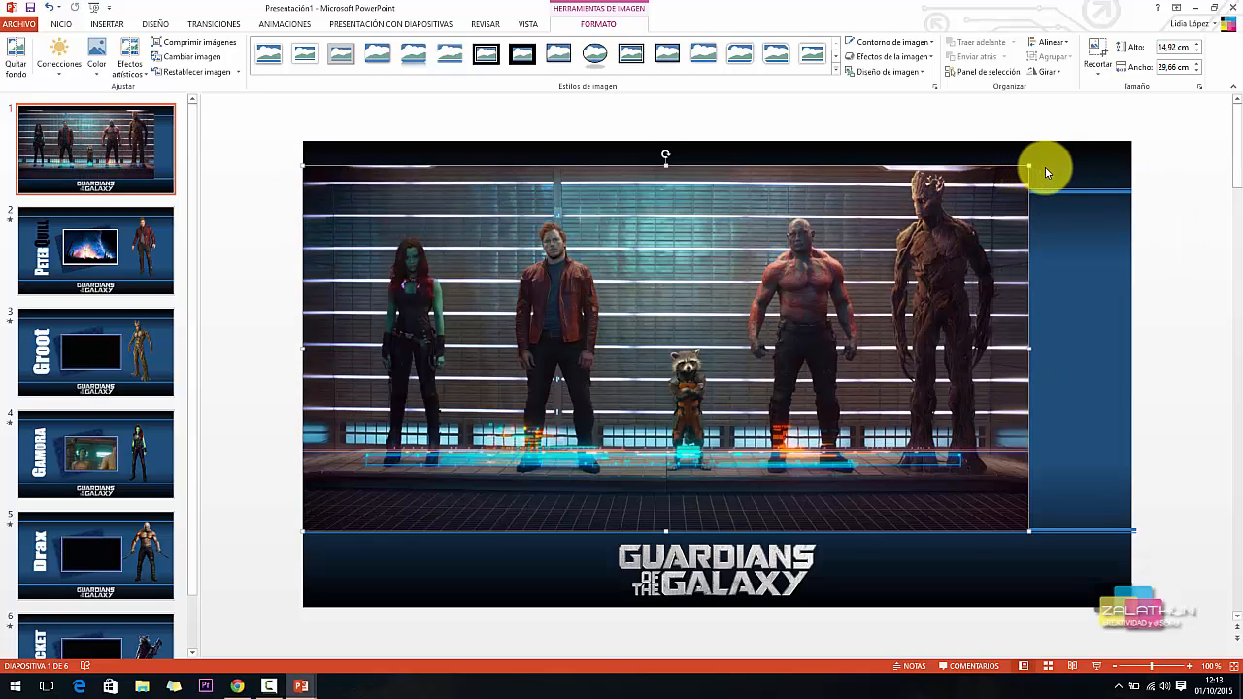
drag(1028, 167, 1129, 178)
drag(832, 278, 837, 353)
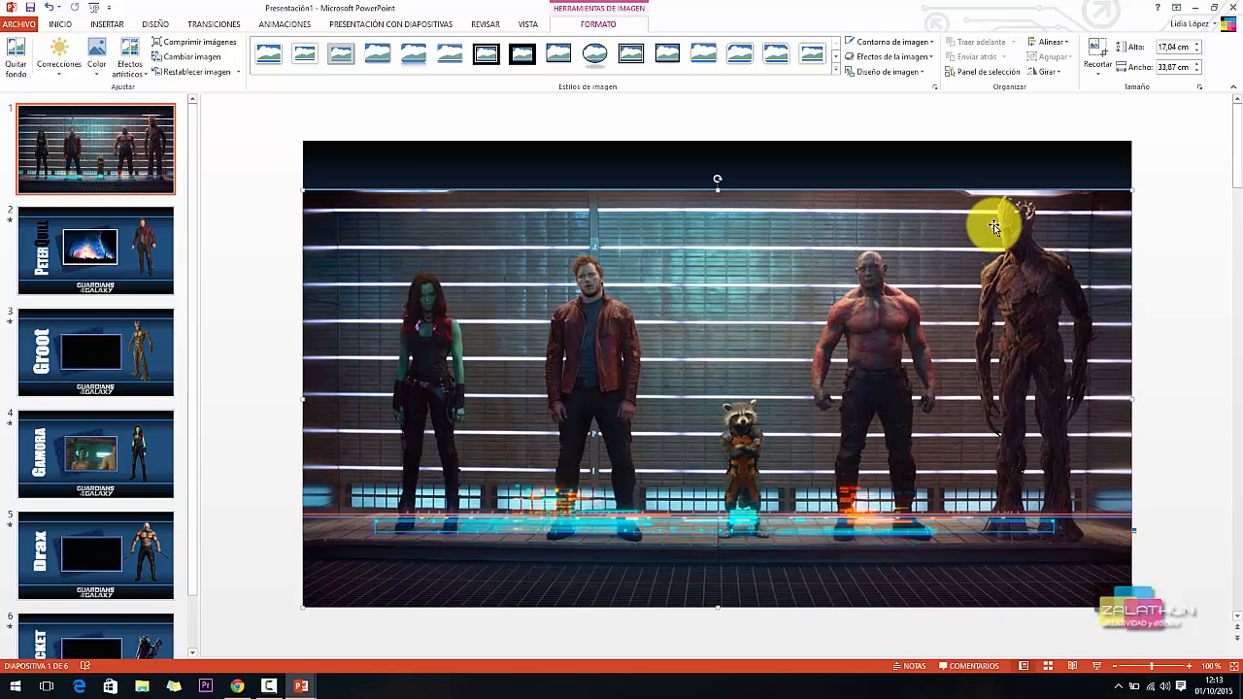
drag(727, 223, 725, 232)
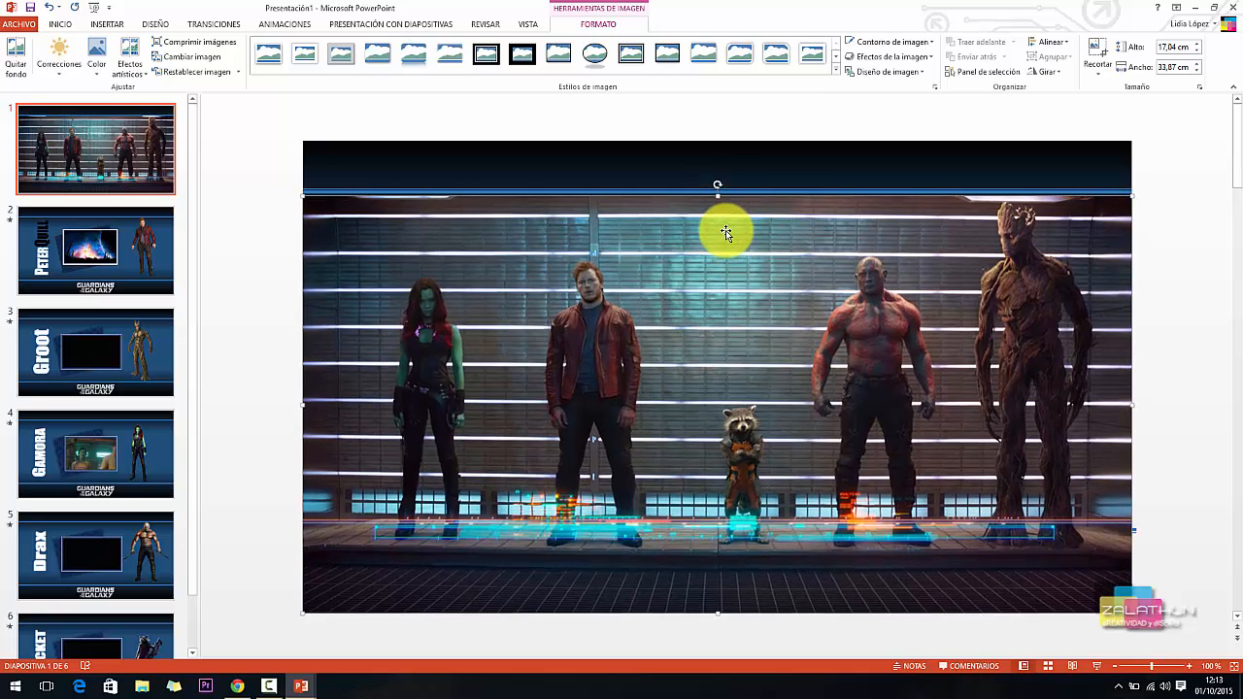
Step: Crop the picture from below to a height of 13.57 cm so it ends at the lower blue line
click(1097, 53)
mouse_move(712, 610)
mouse_down()
mouse_move(718, 477)
mouse_move(731, 526)
mouse_move(744, 523)
mouse_move(730, 524)
mouse_up()
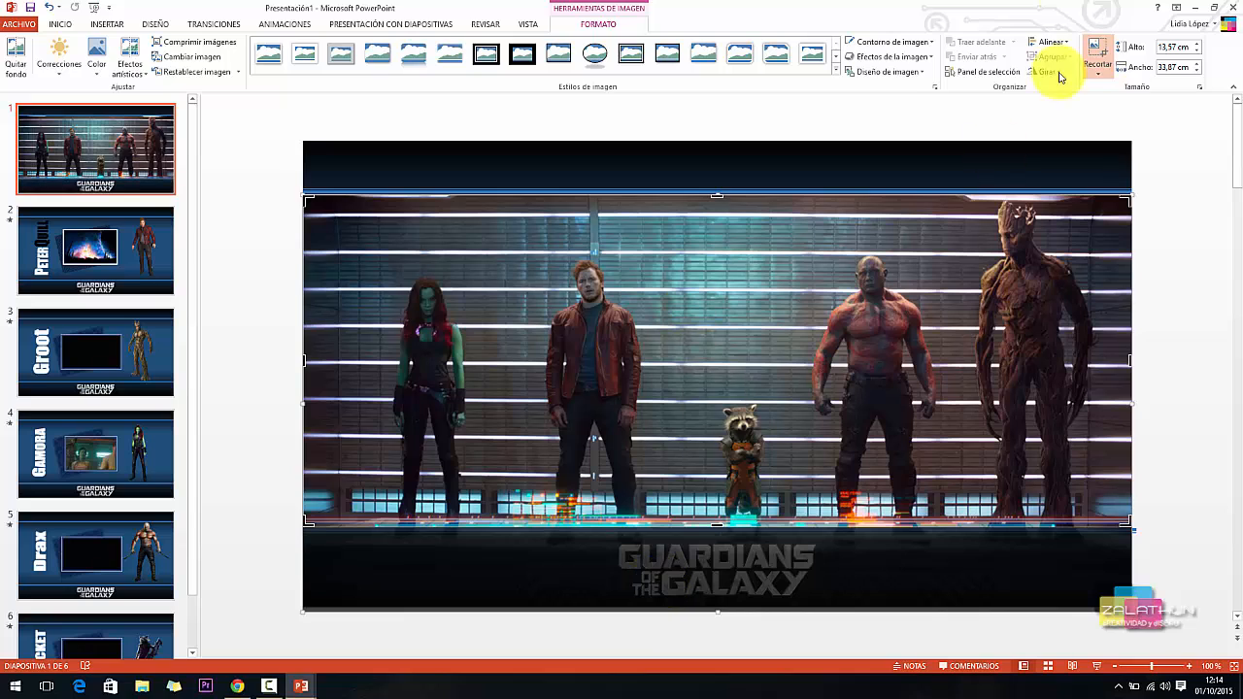
click(1102, 61)
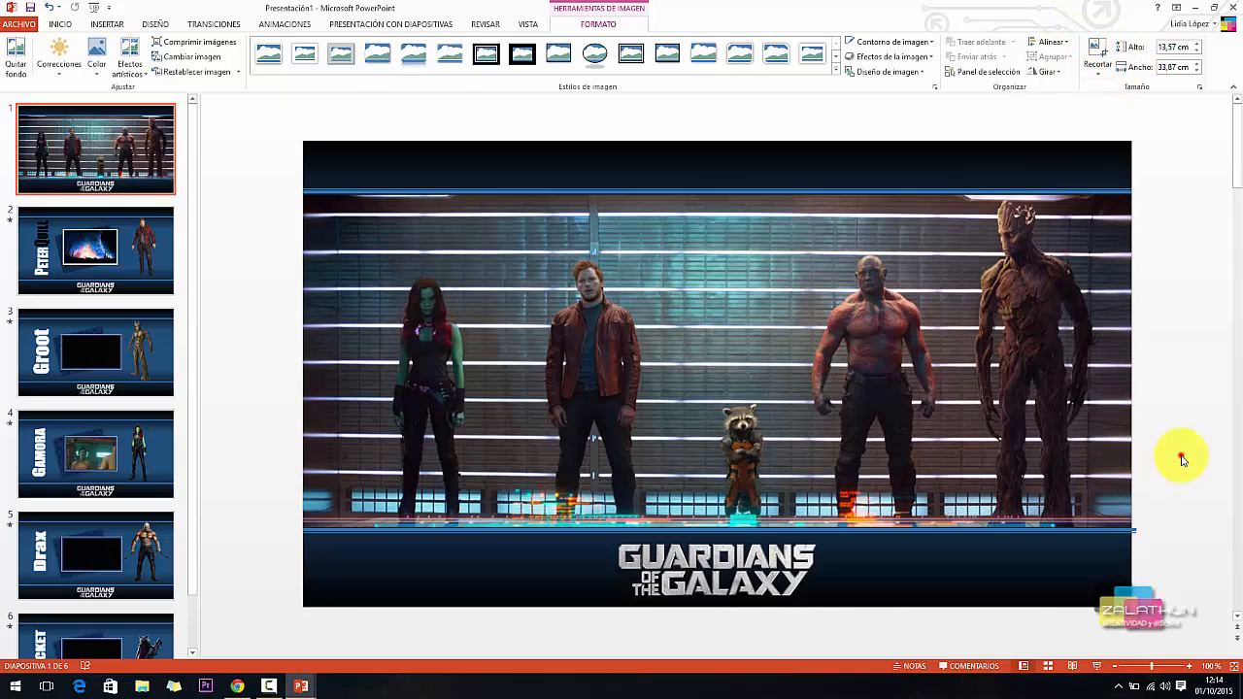
click(1181, 455)
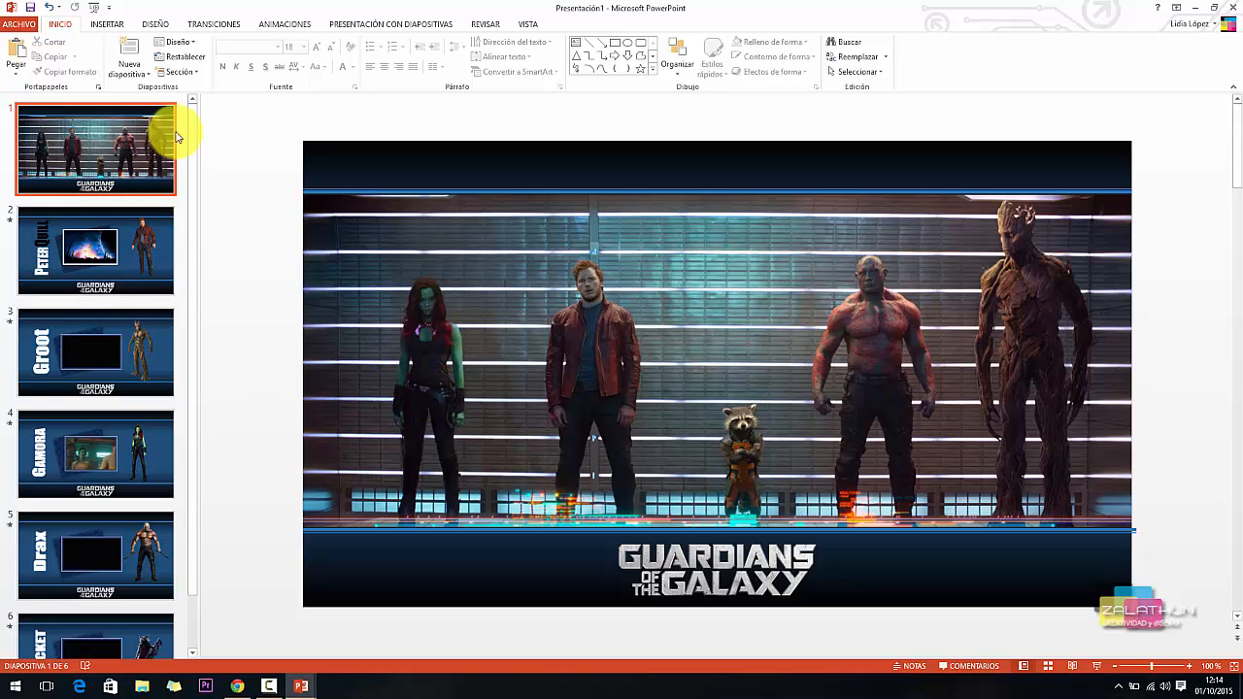
Step: Check the position of the Gamora slide among the character slides and return to the first slide
drag(194, 172, 194, 222)
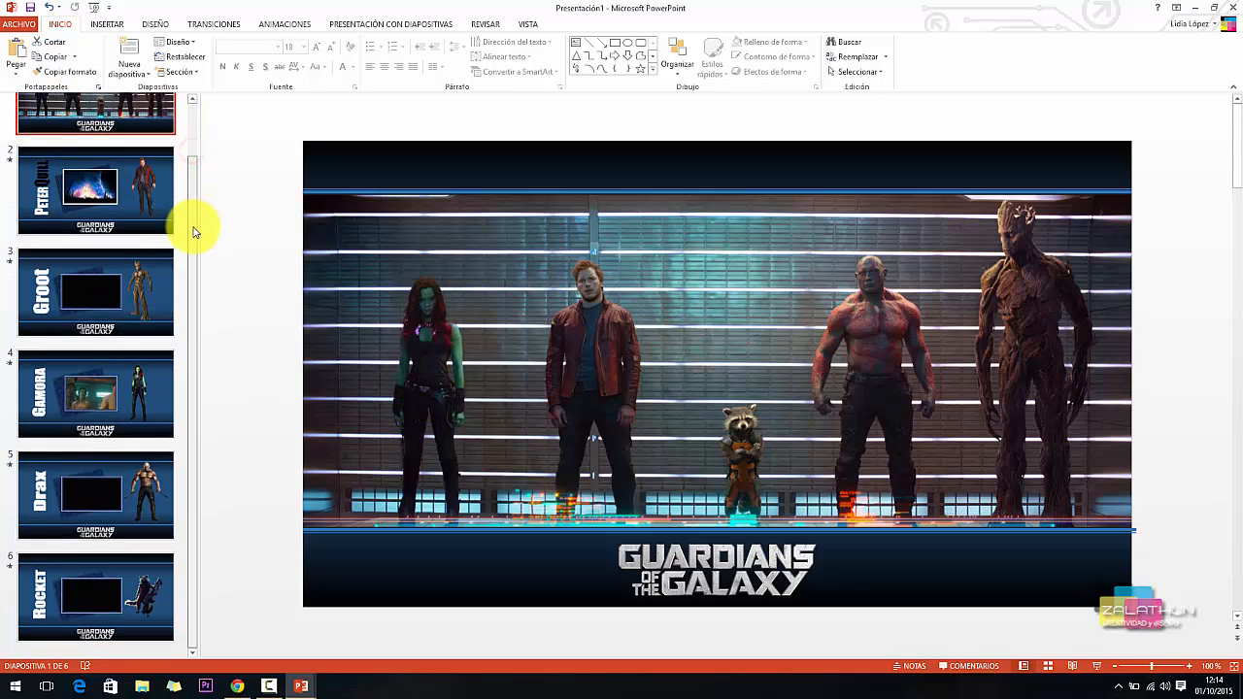
click(145, 374)
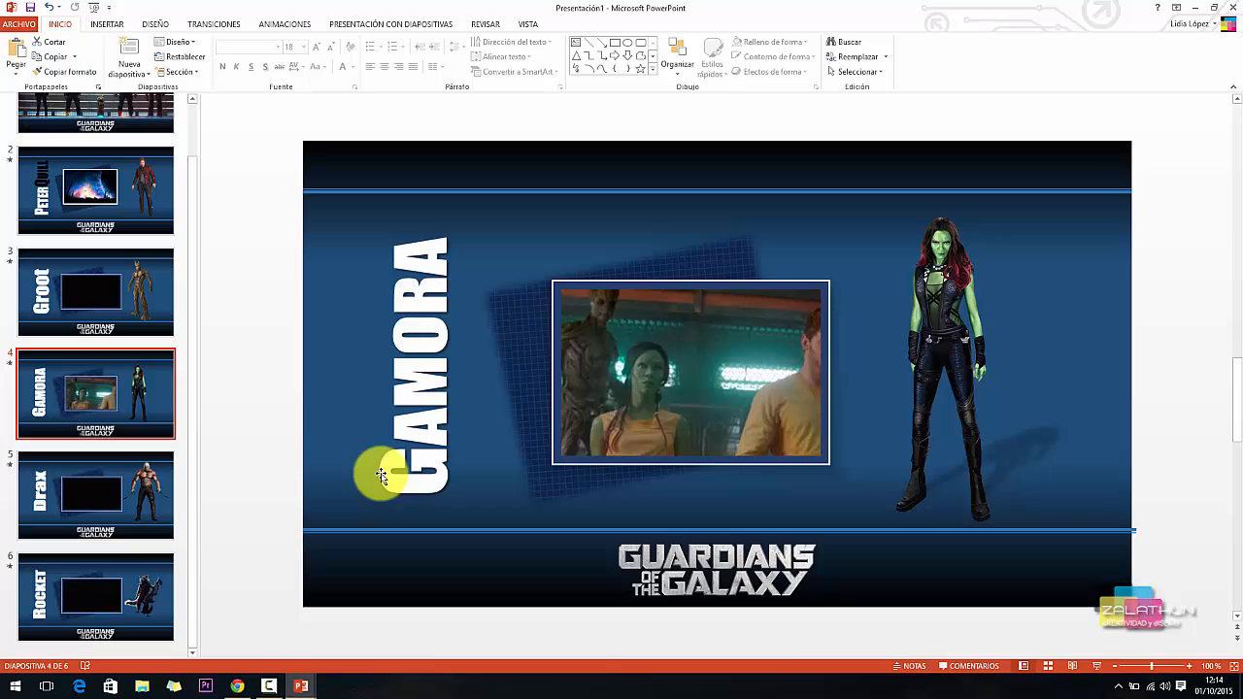
scroll(191, 250, up, 2)
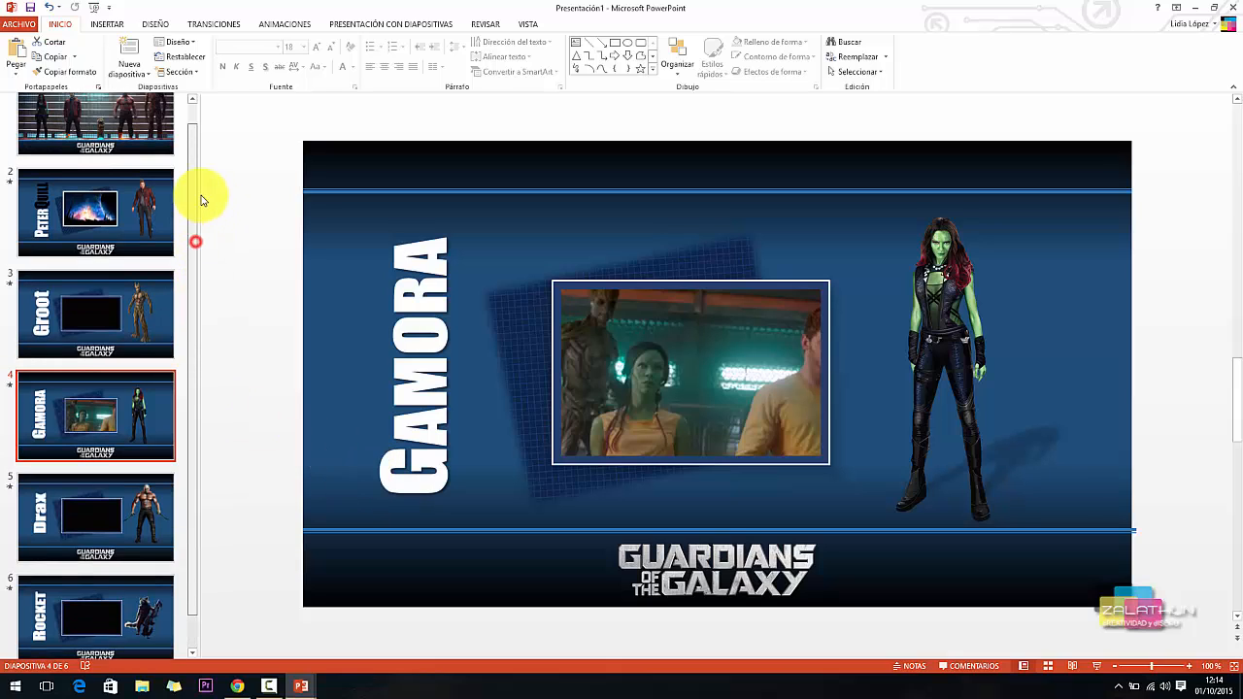
click(145, 146)
Step: Hyperlink the whole group picture to Diapositiva 4, the Gamora slide in this document
click(622, 324)
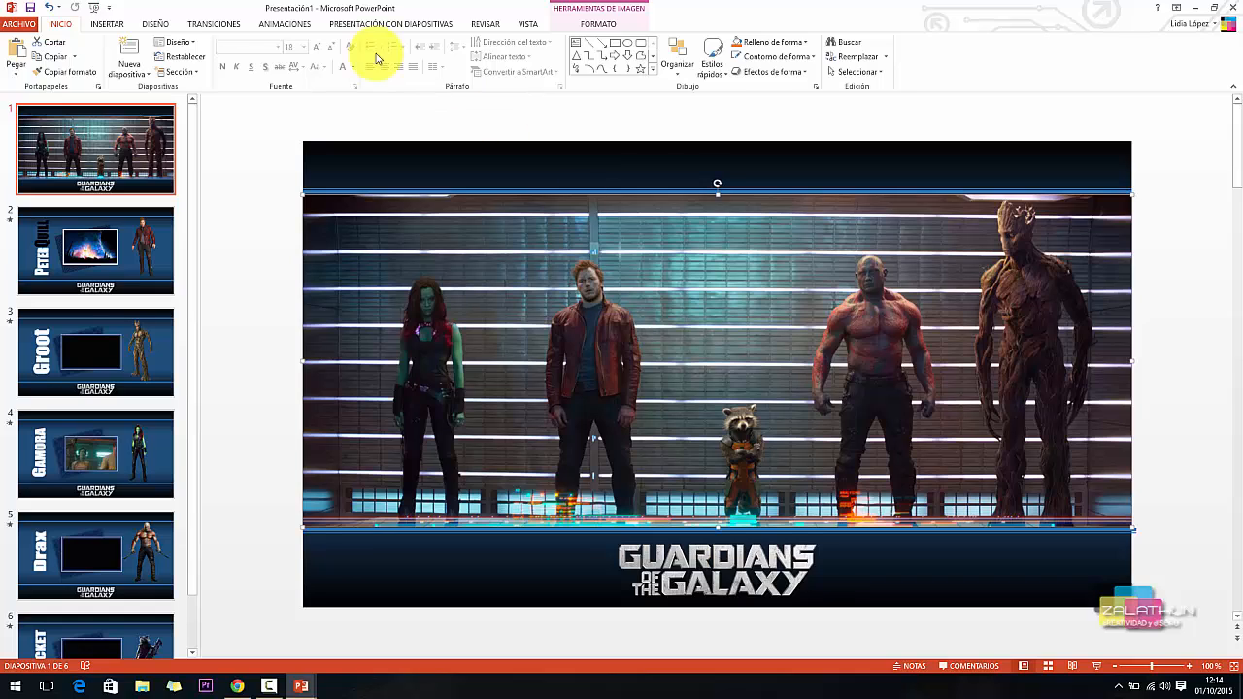
click(104, 22)
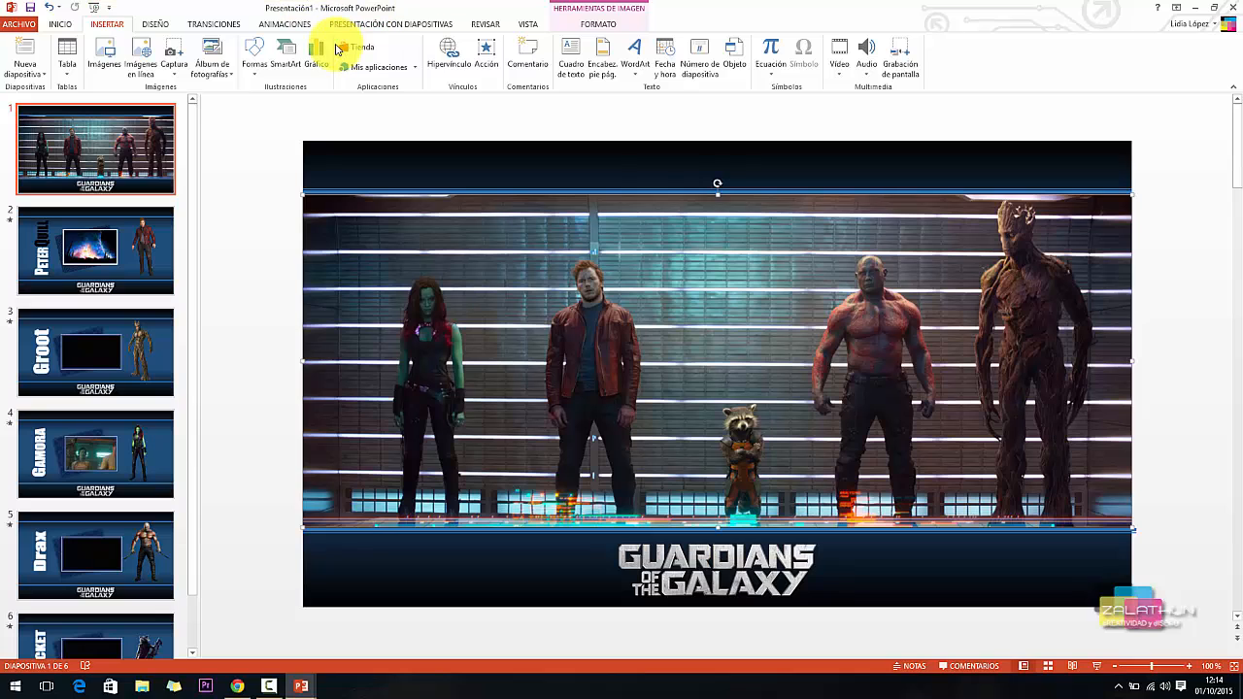
click(448, 50)
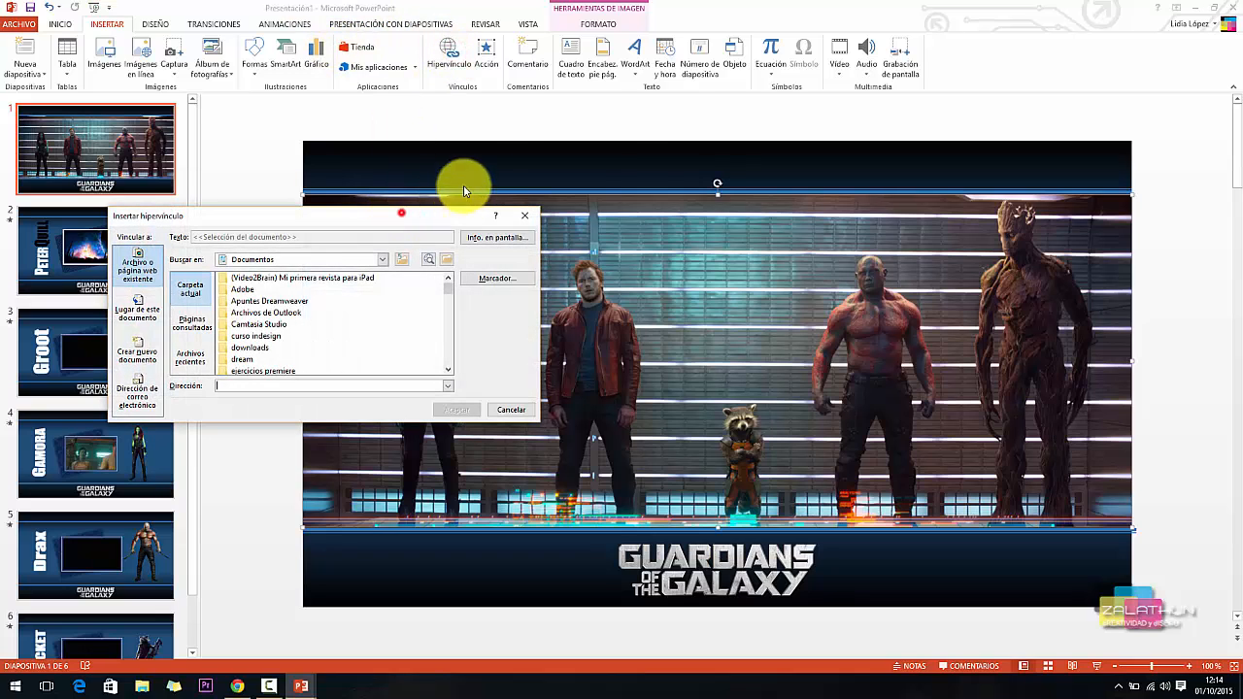
drag(393, 218, 513, 143)
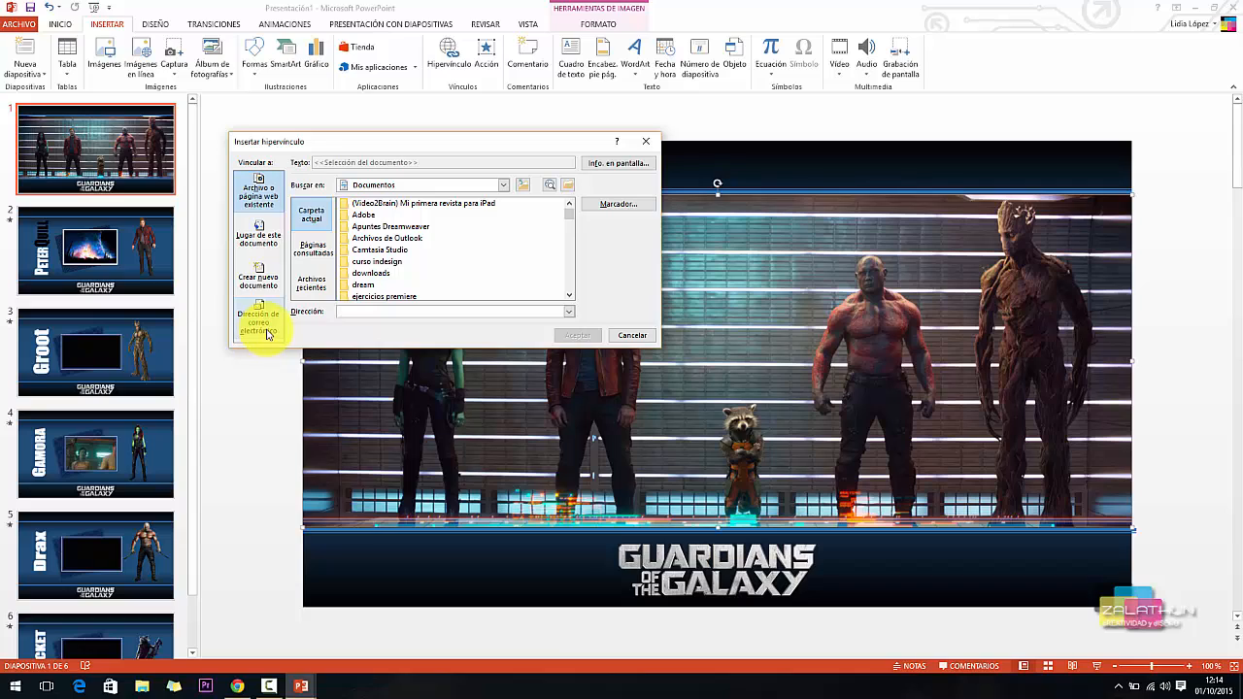
click(260, 243)
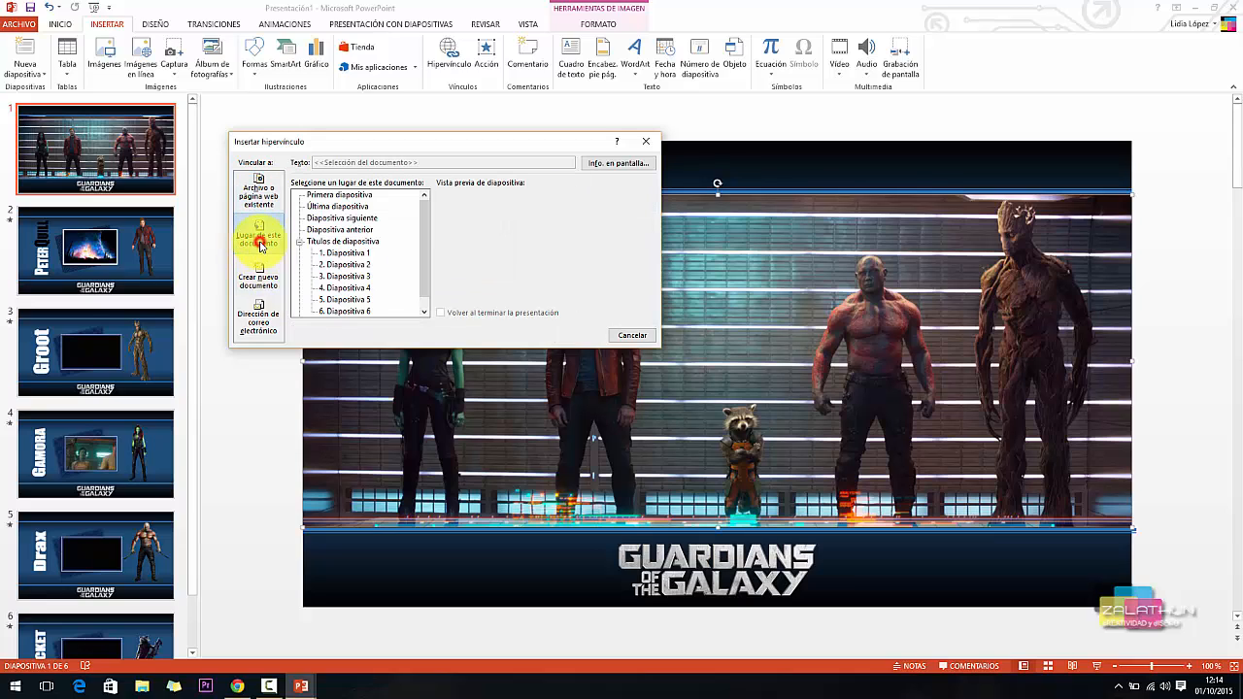
drag(423, 218, 424, 230)
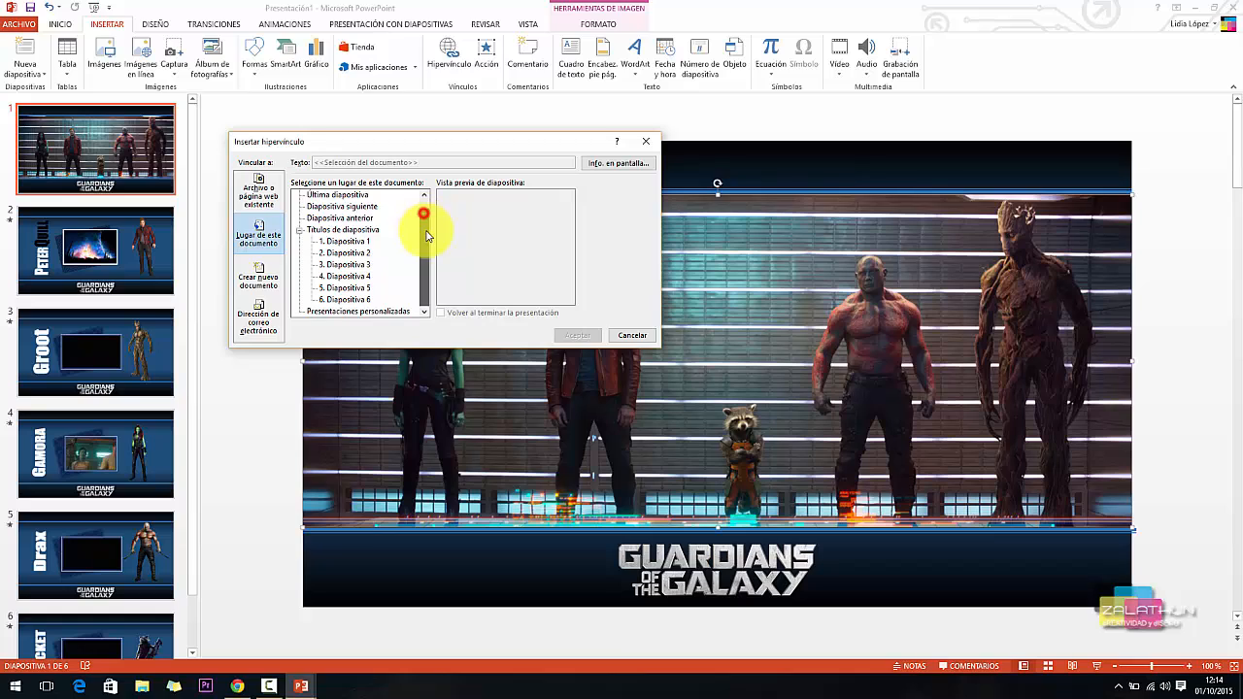
click(339, 264)
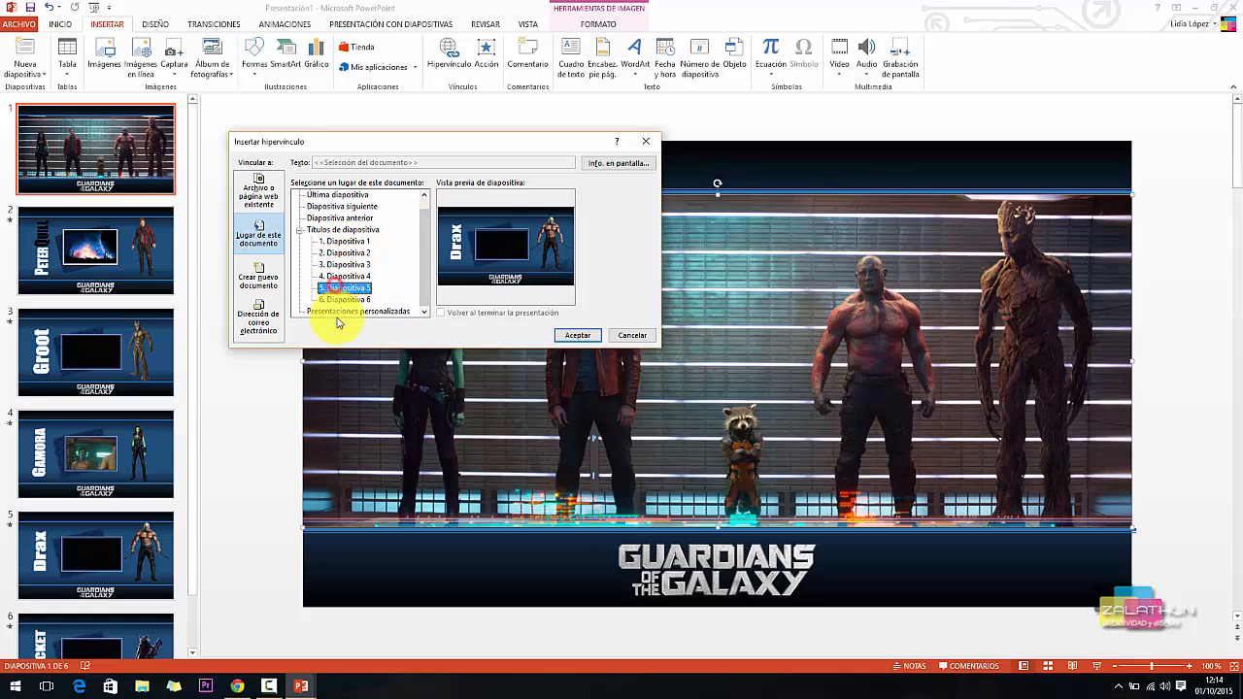
click(340, 277)
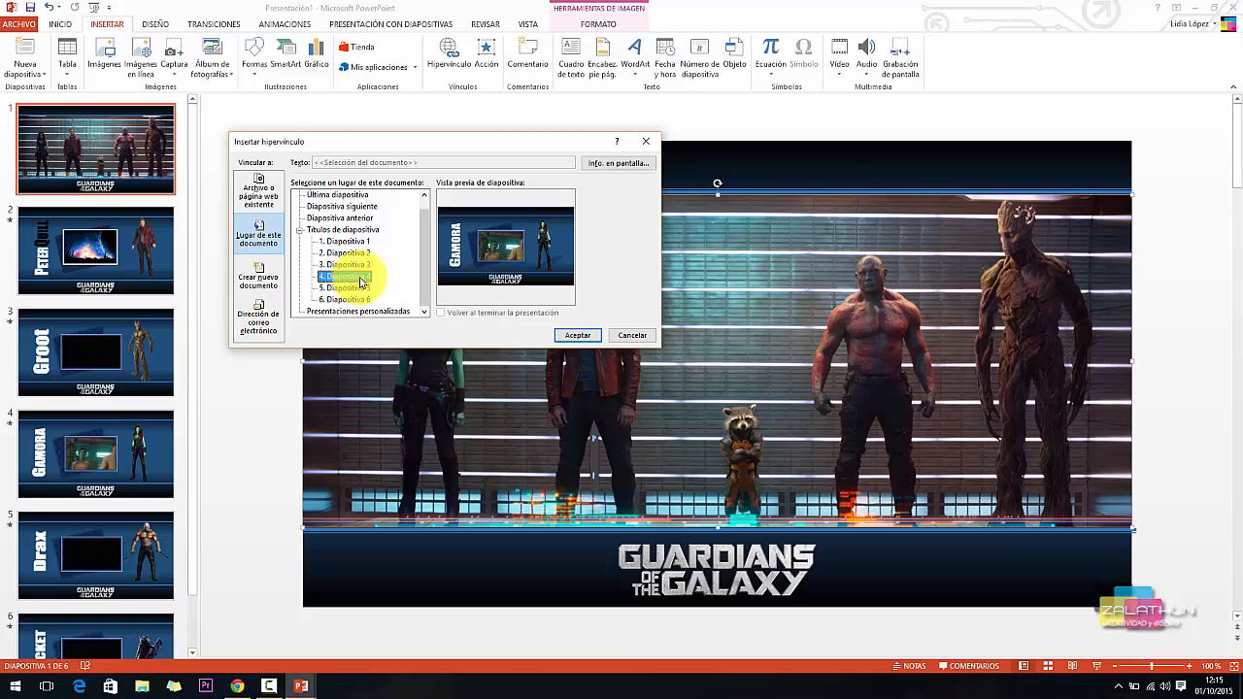
click(577, 336)
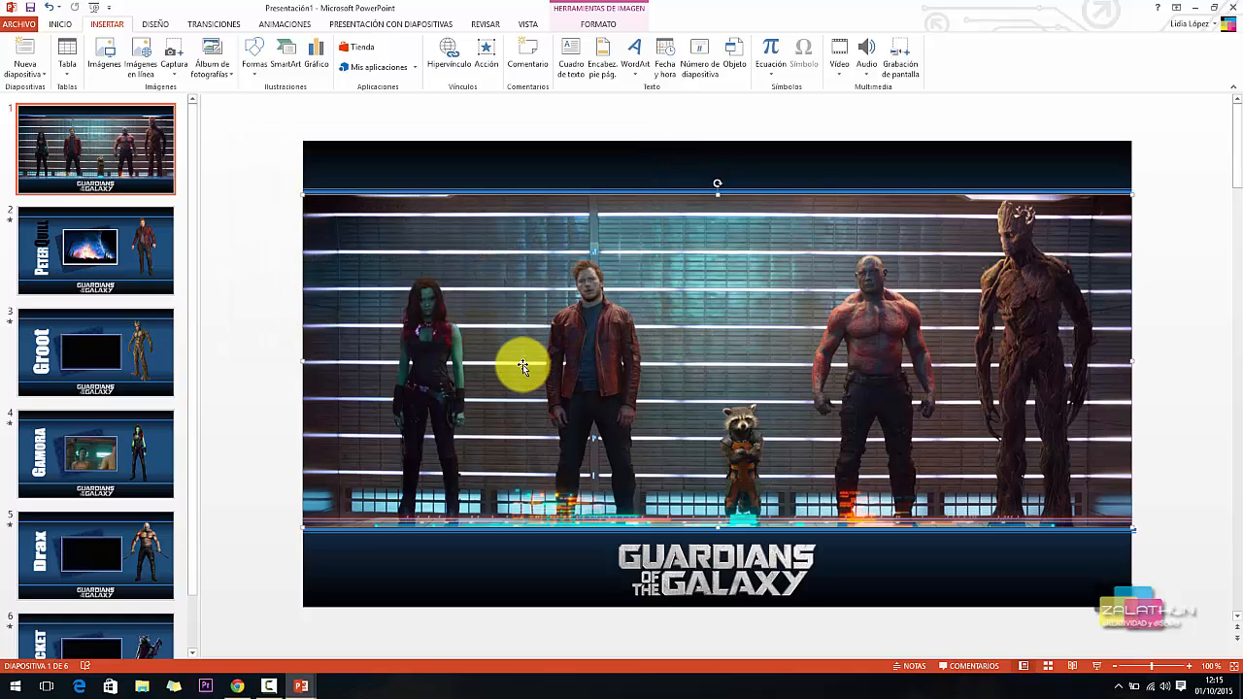
Step: Run the slide show from the first slide twice, testing the picture's link on Gamora and on Drax
click(1099, 668)
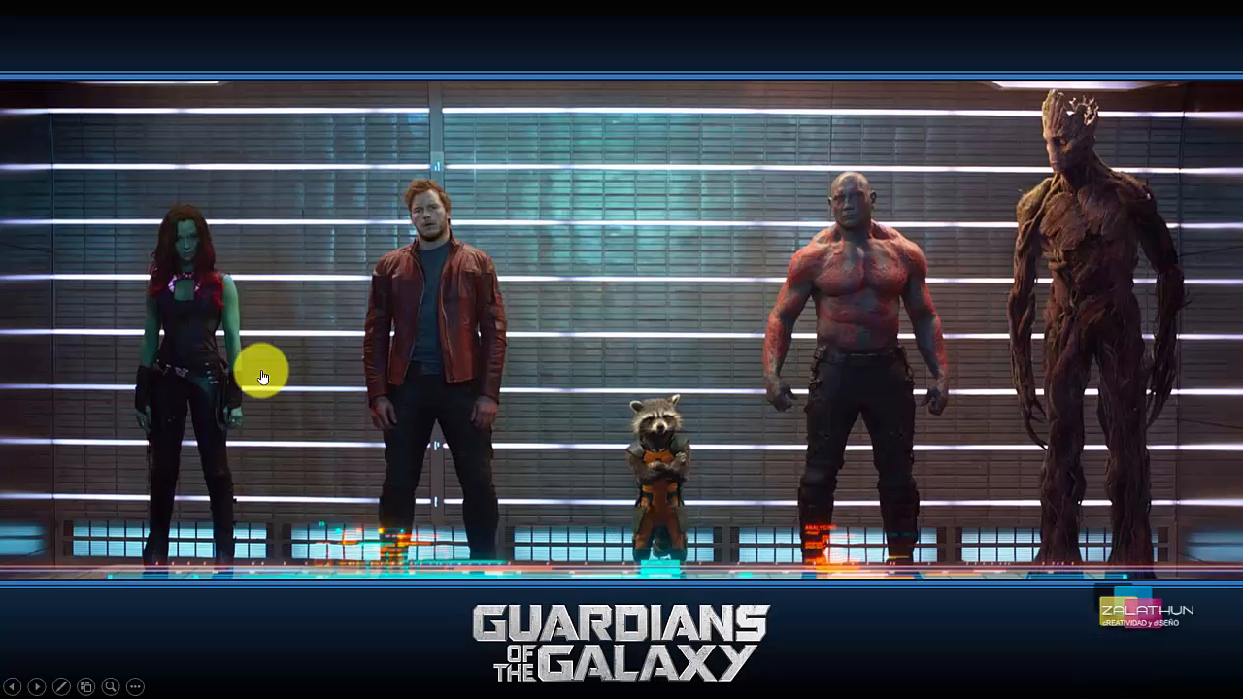
click(176, 364)
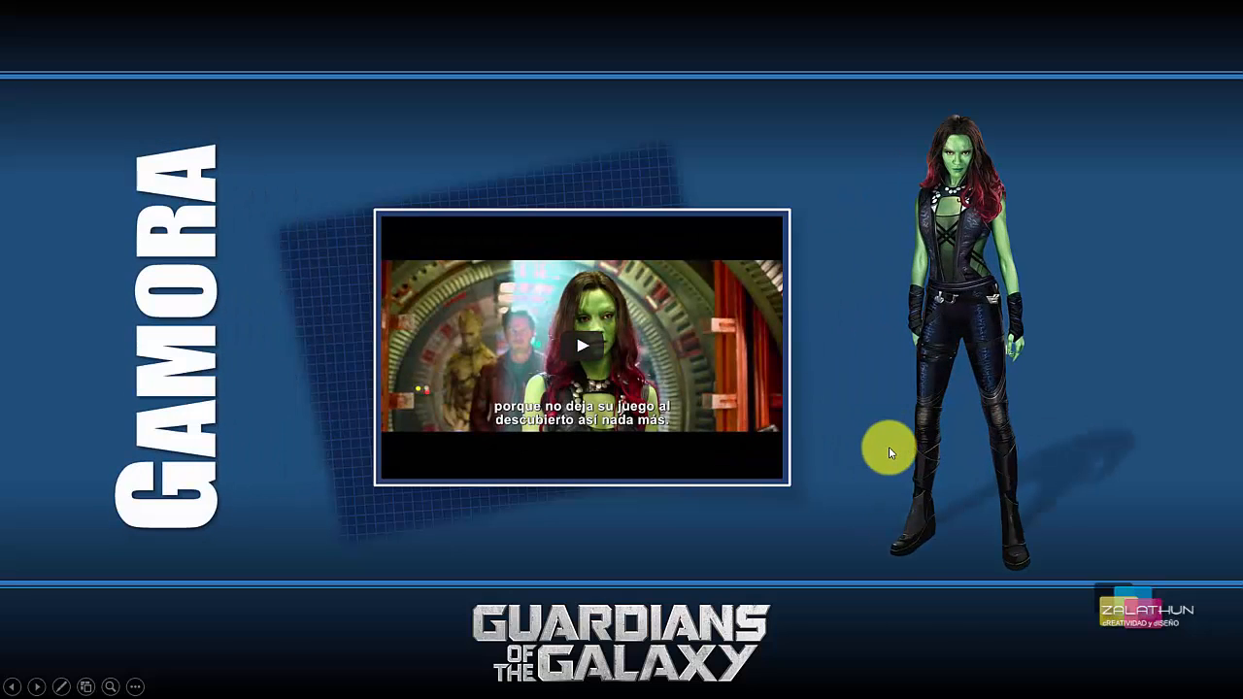
key(Escape)
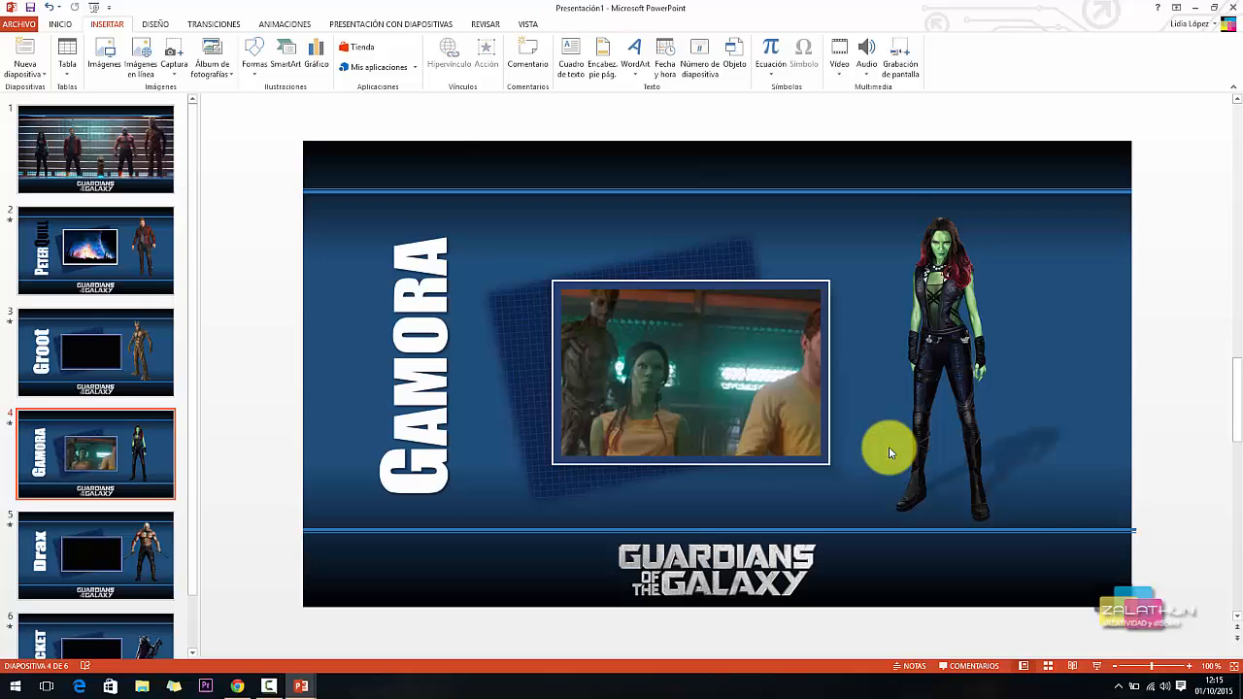
click(116, 158)
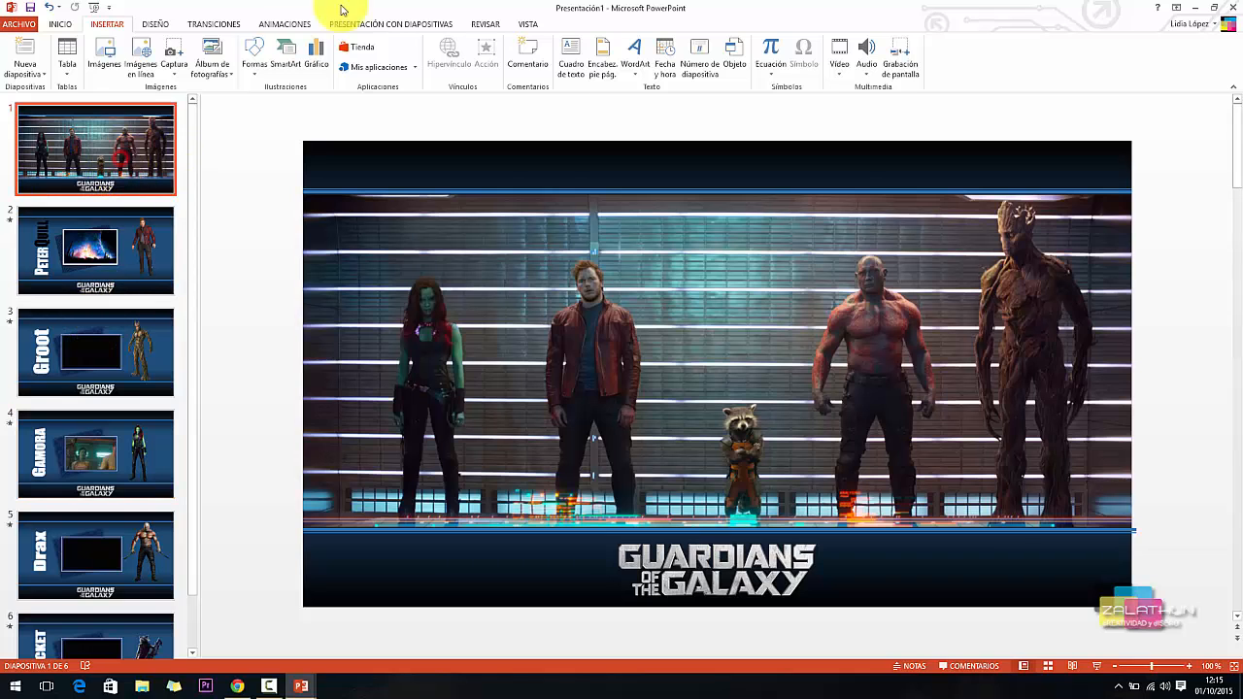
click(1092, 667)
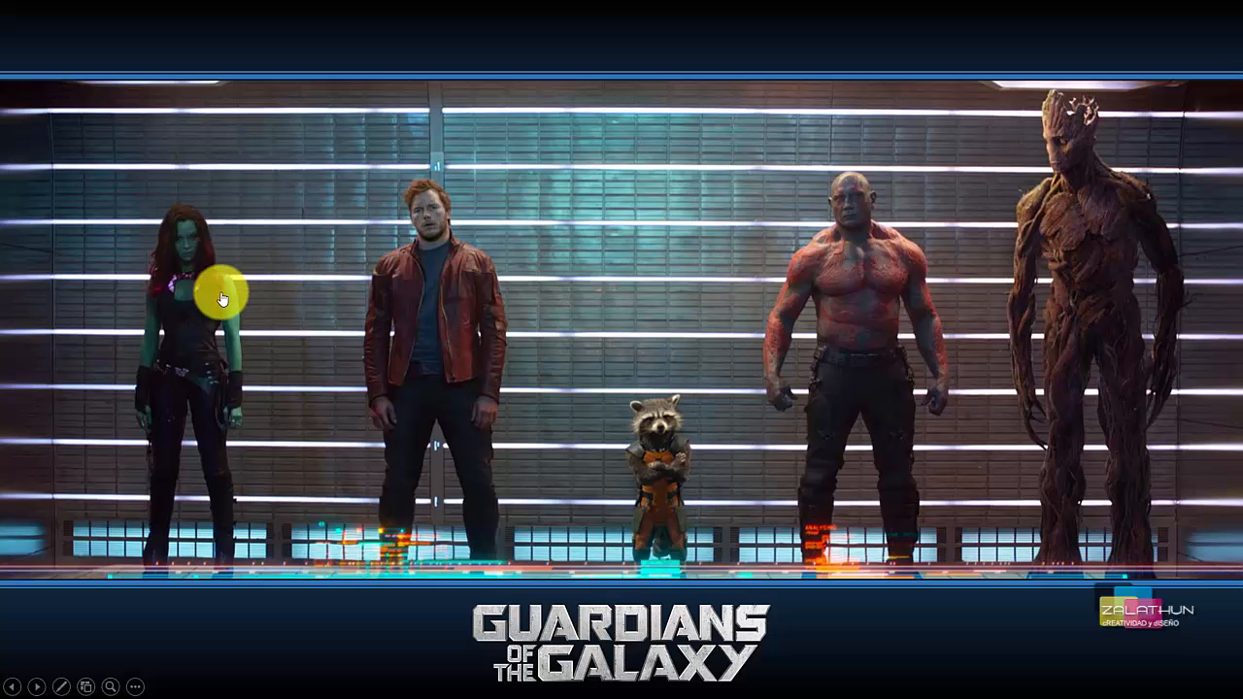
click(890, 323)
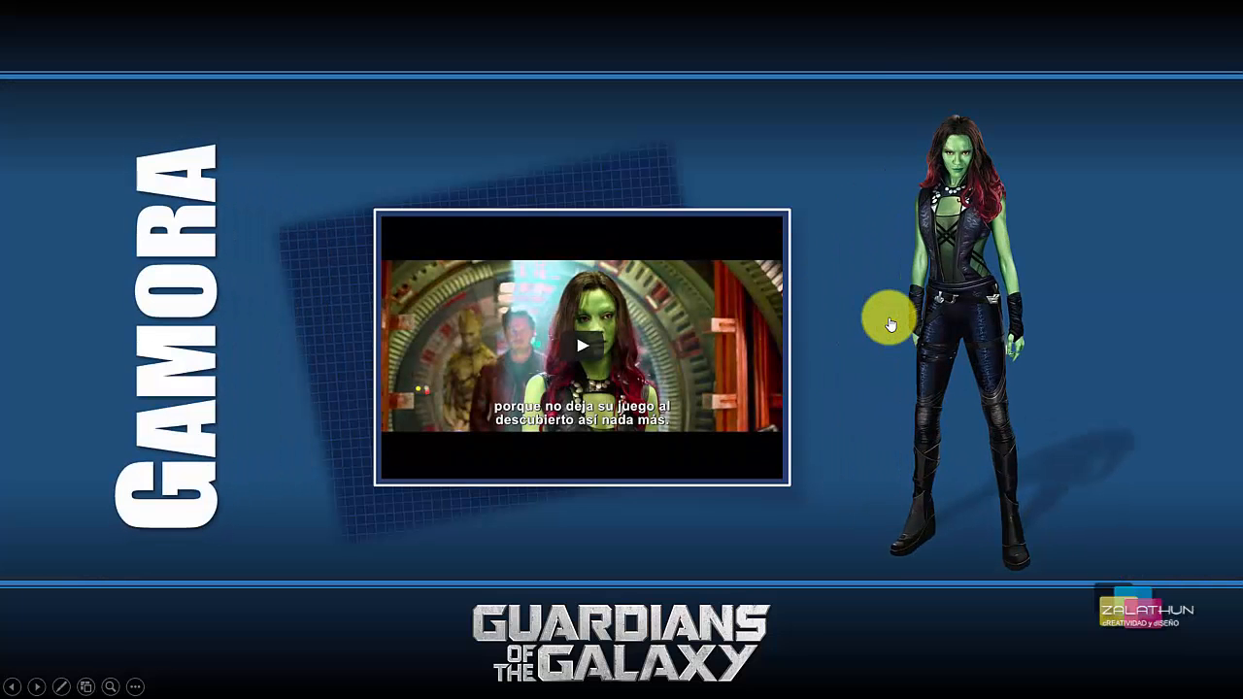
key(Escape)
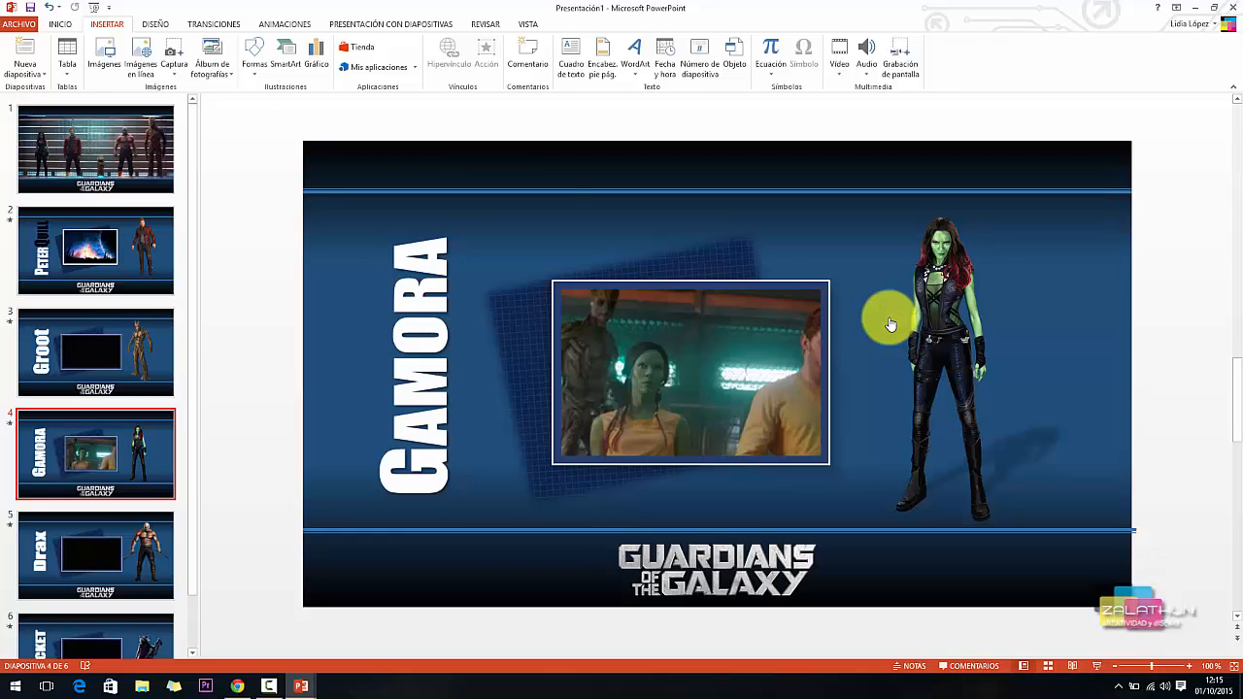
Step: On the first slide, trace Gamora's silhouette in the group picture with a closed Curve shape about 10.22 cm high and 2.94 cm wide
click(100, 159)
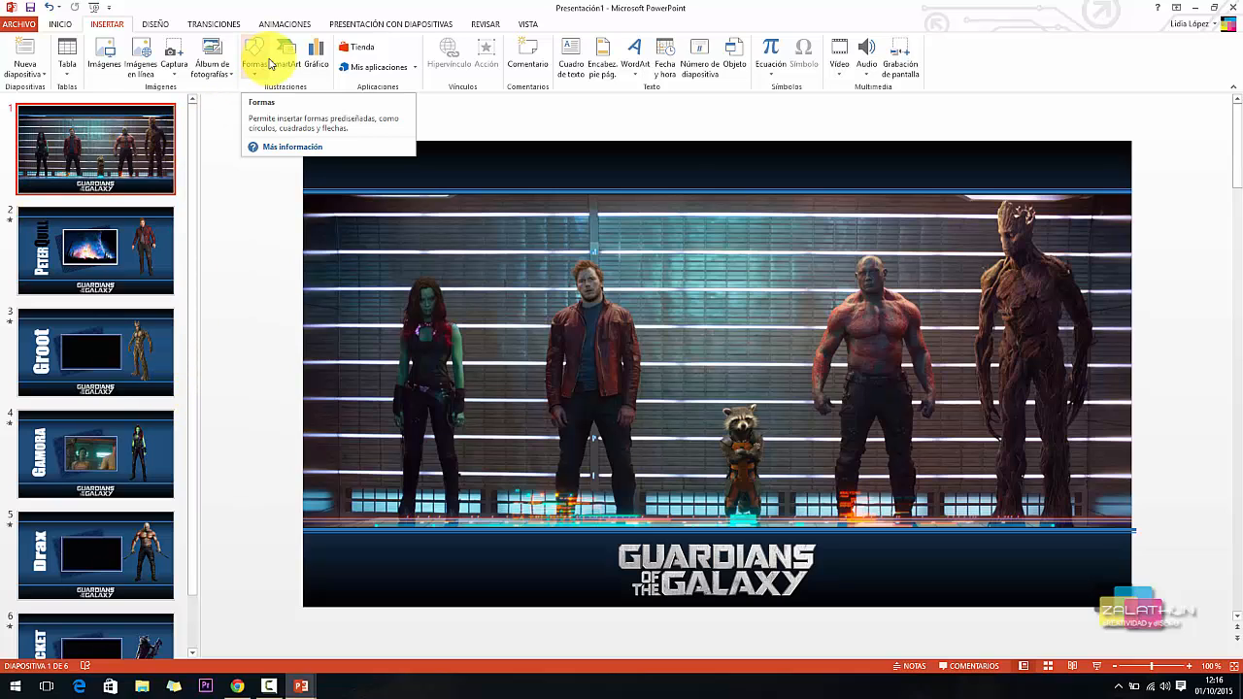
click(1190, 667)
click(1190, 667)
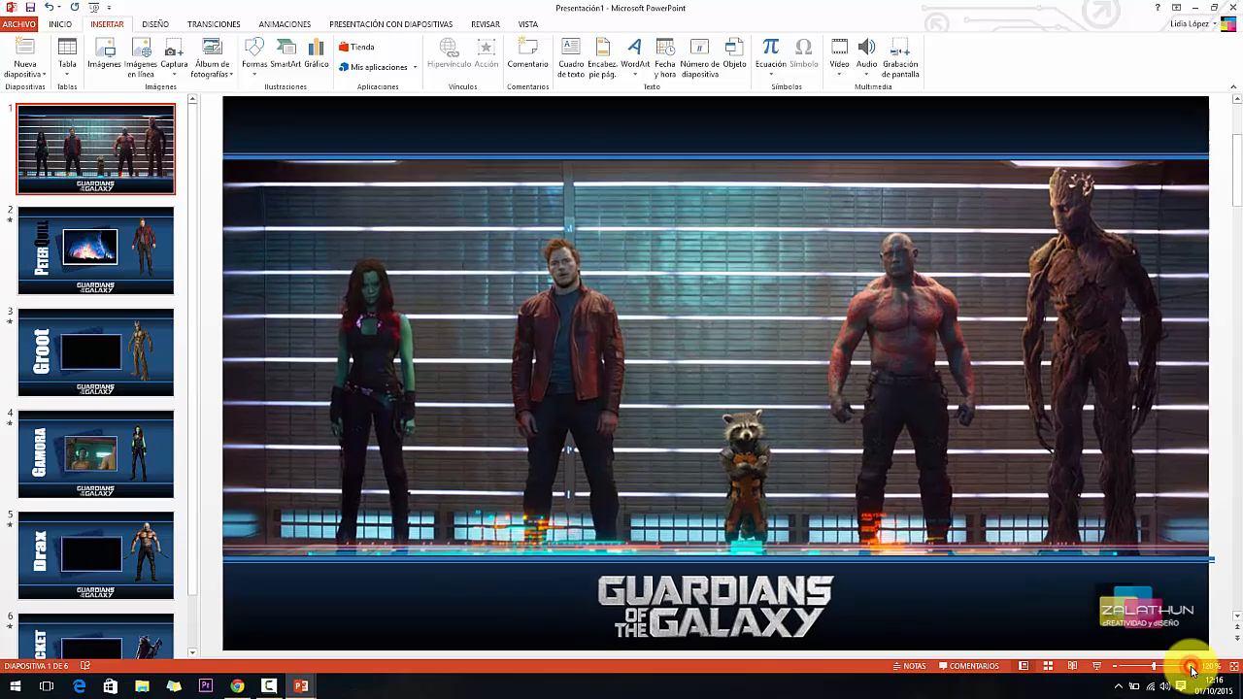
click(1190, 667)
click(1191, 667)
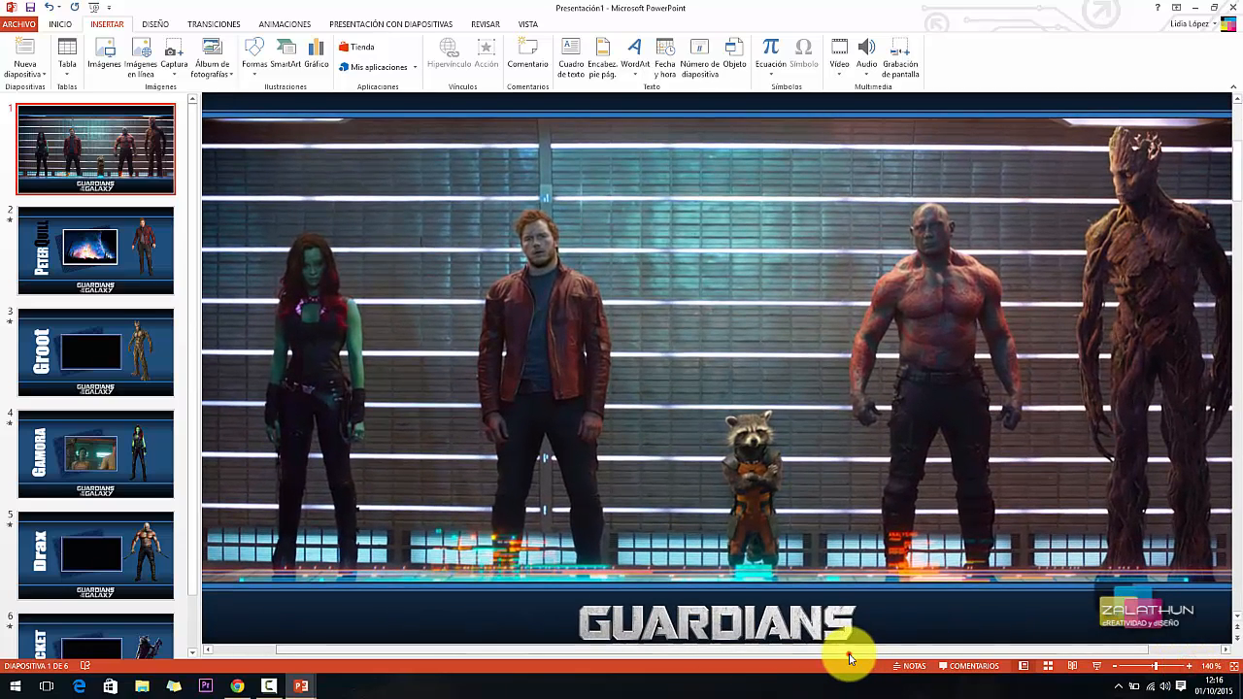
drag(812, 651, 776, 651)
click(247, 51)
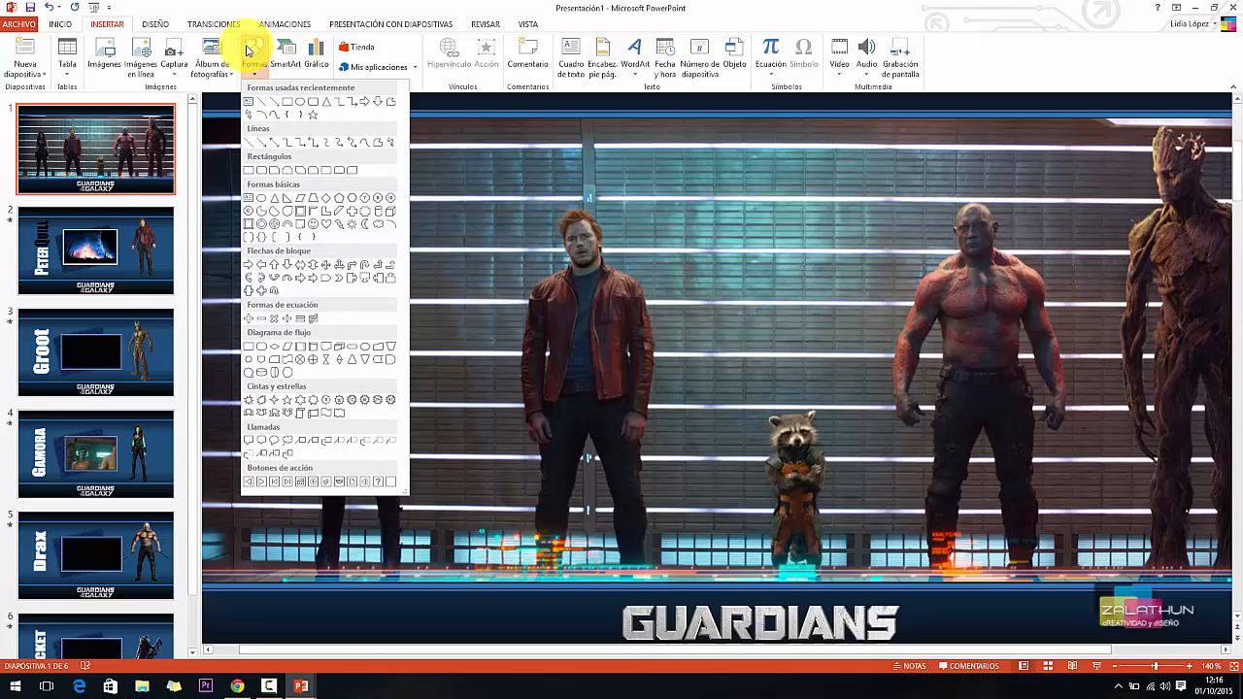
click(299, 6)
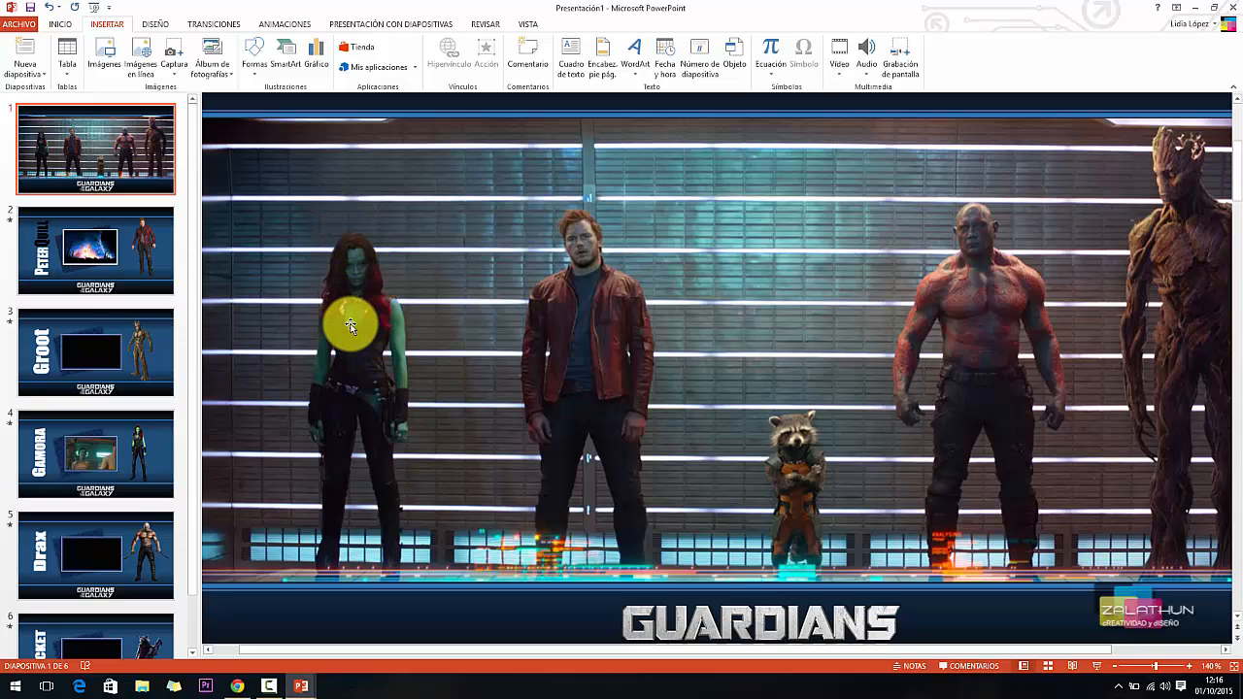
click(249, 50)
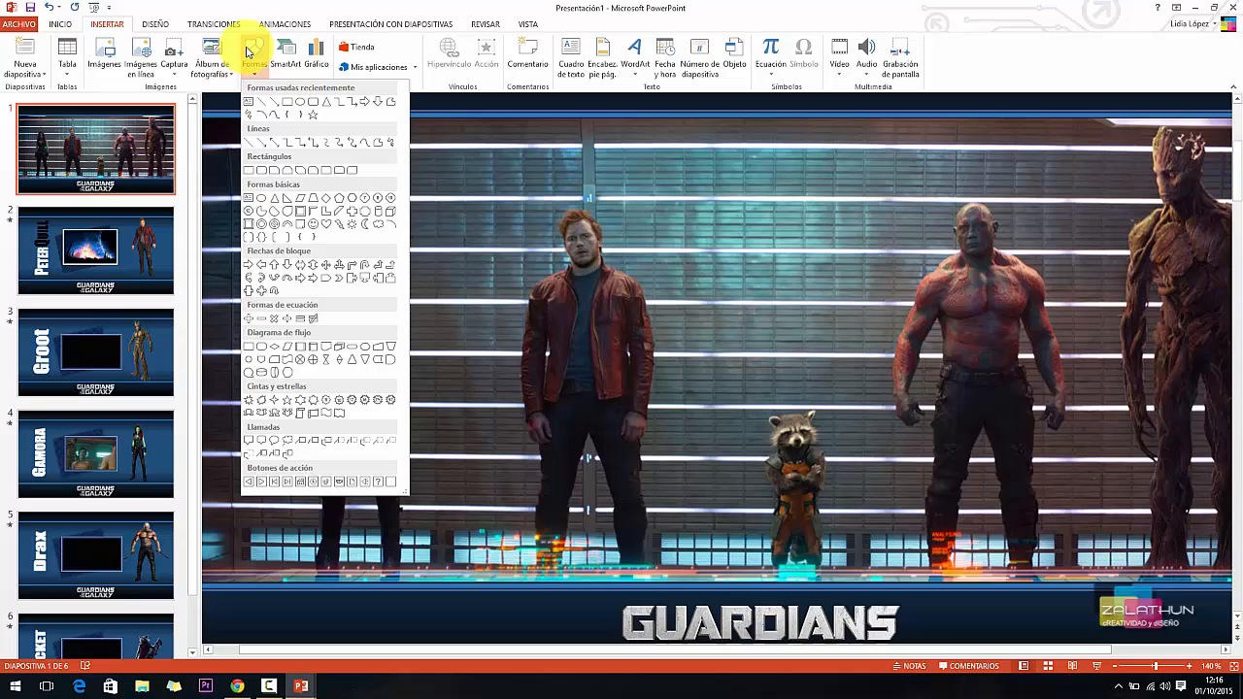
click(270, 119)
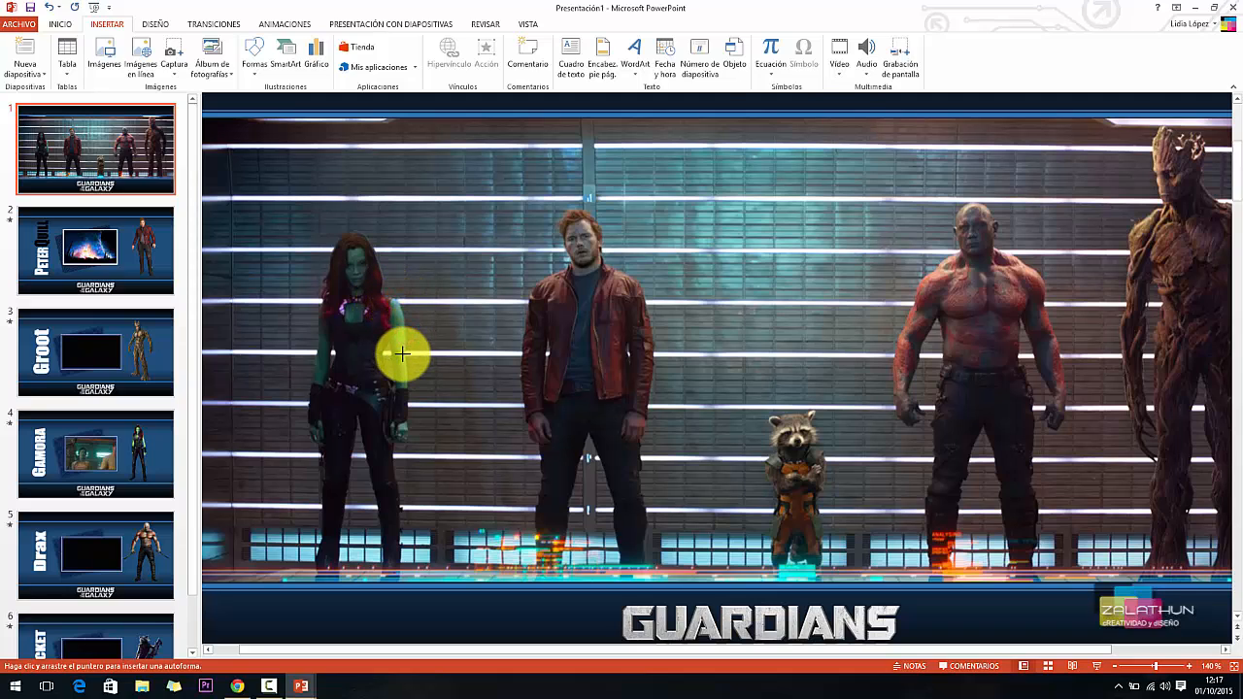
click(407, 438)
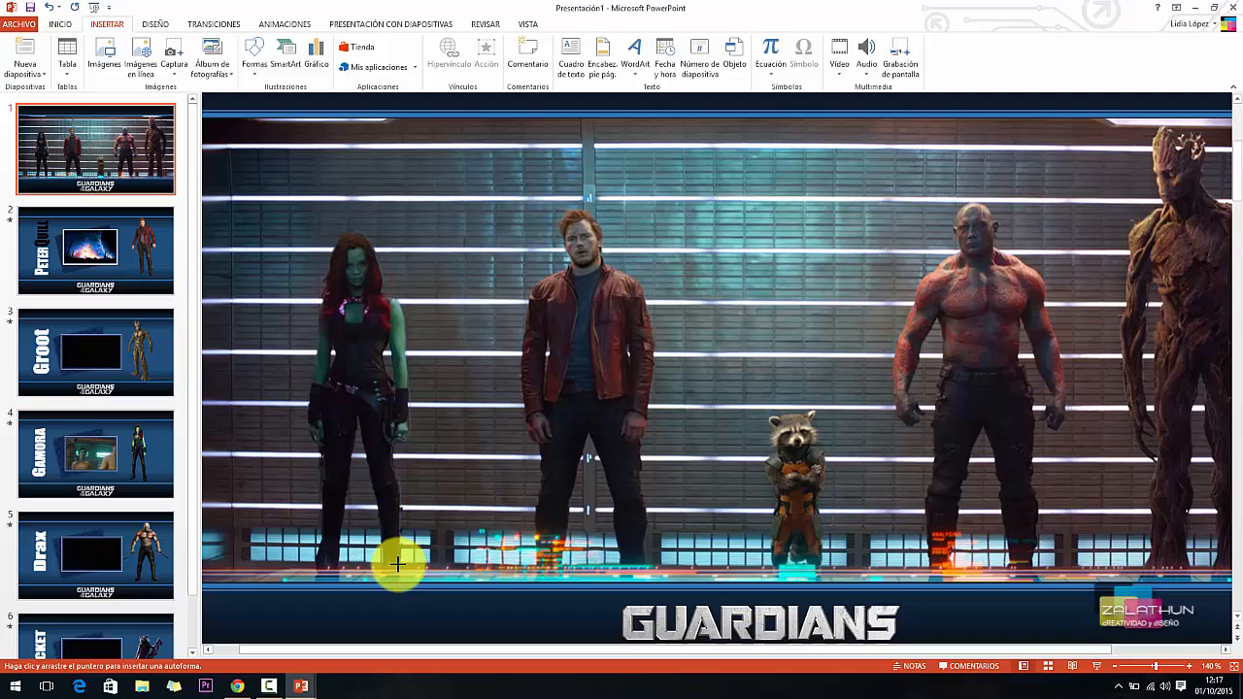
drag(399, 570, 386, 571)
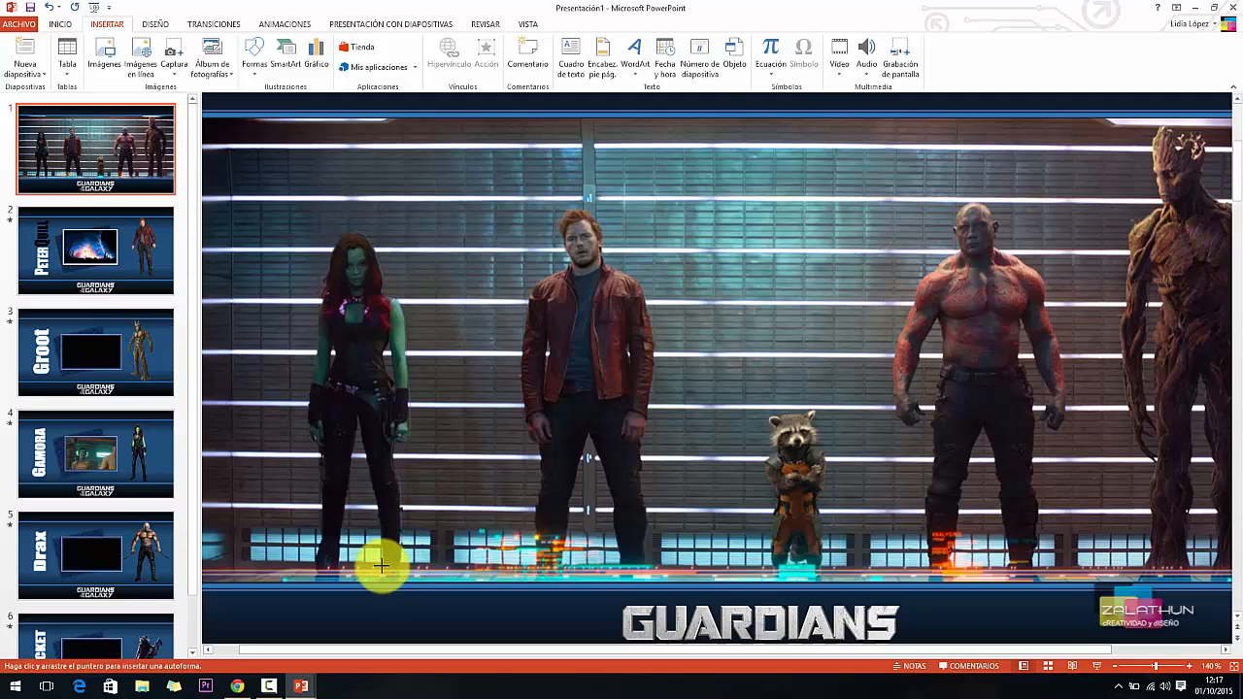
click(378, 514)
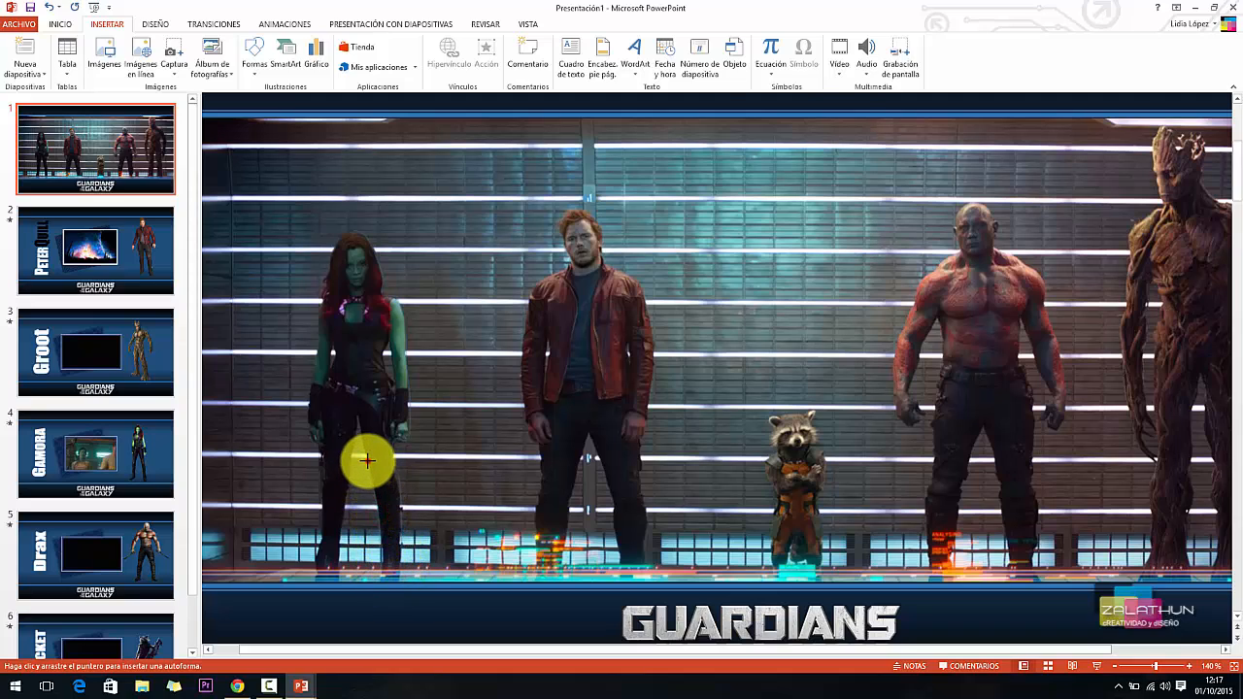
click(367, 460)
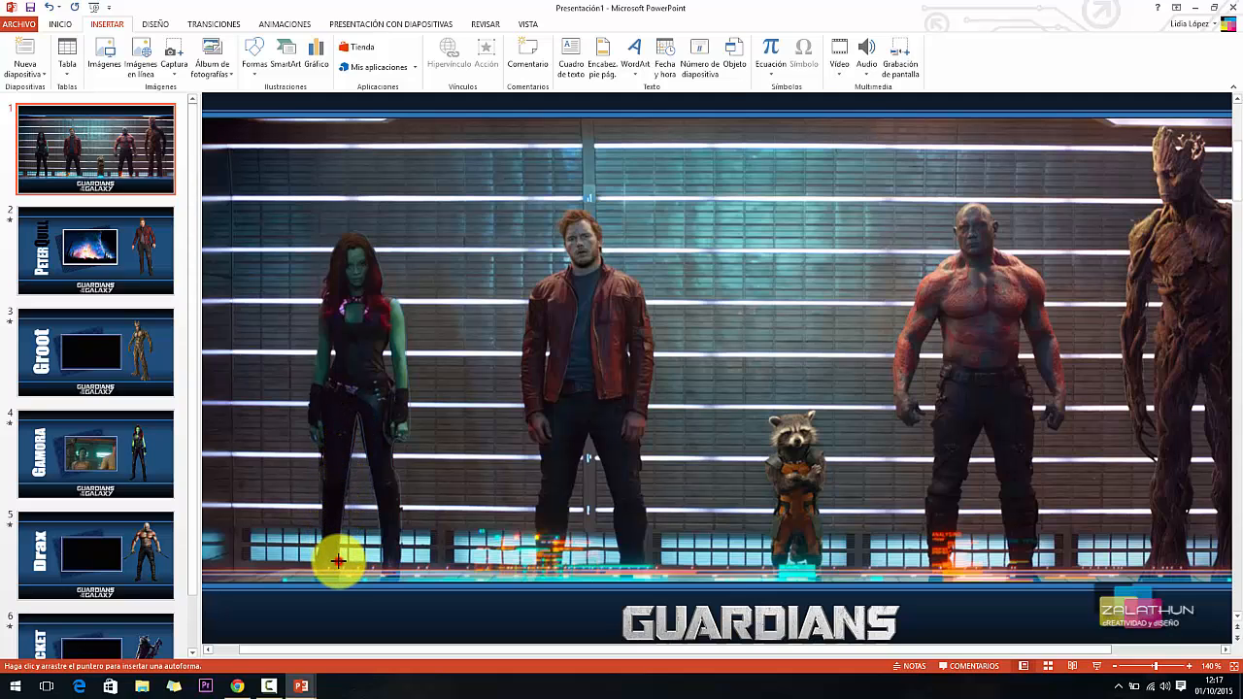
click(337, 561)
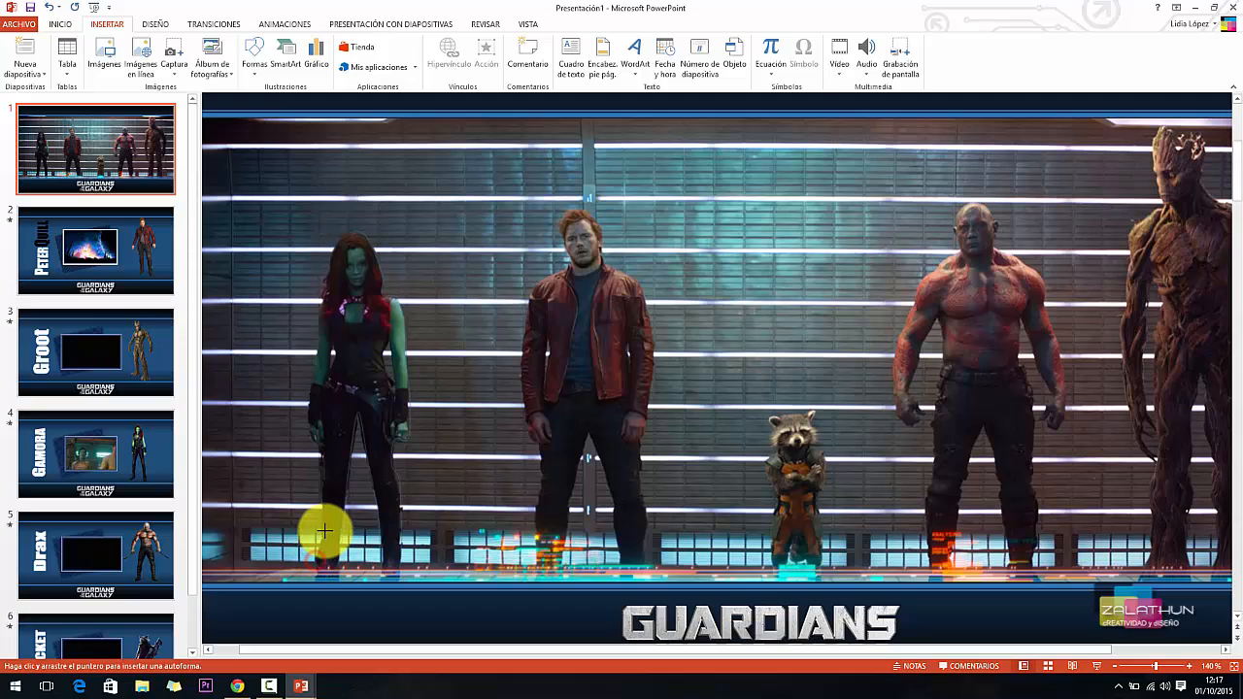
click(328, 476)
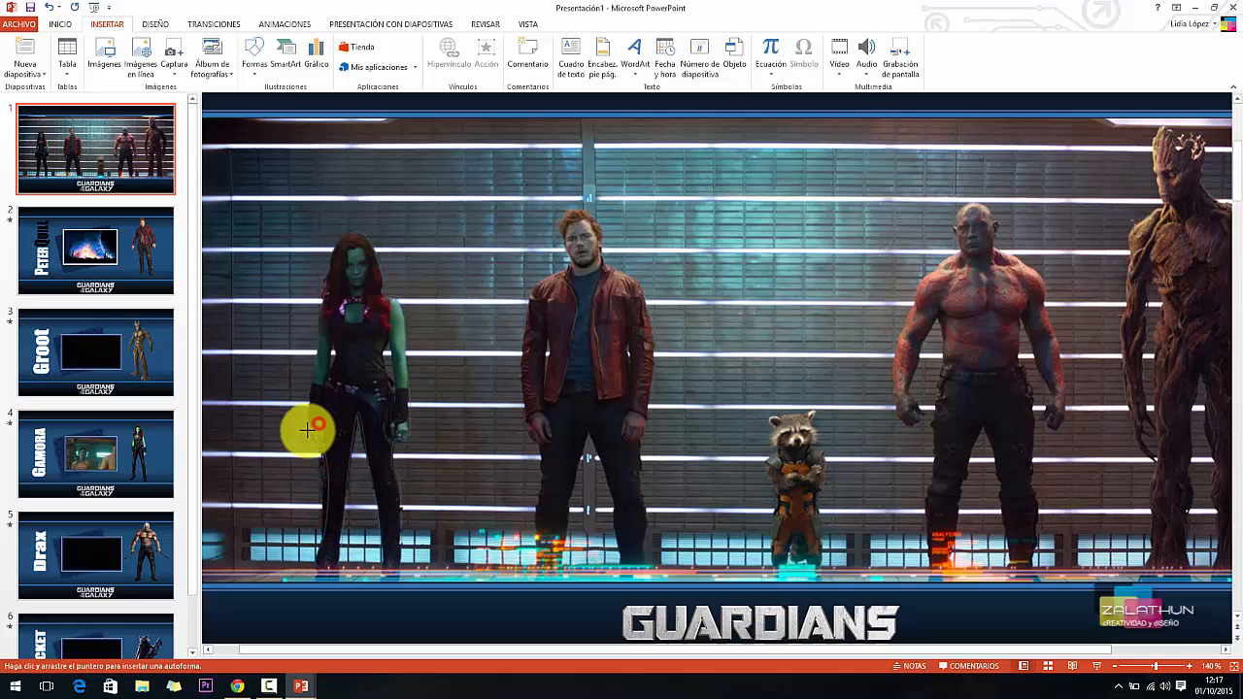
click(311, 378)
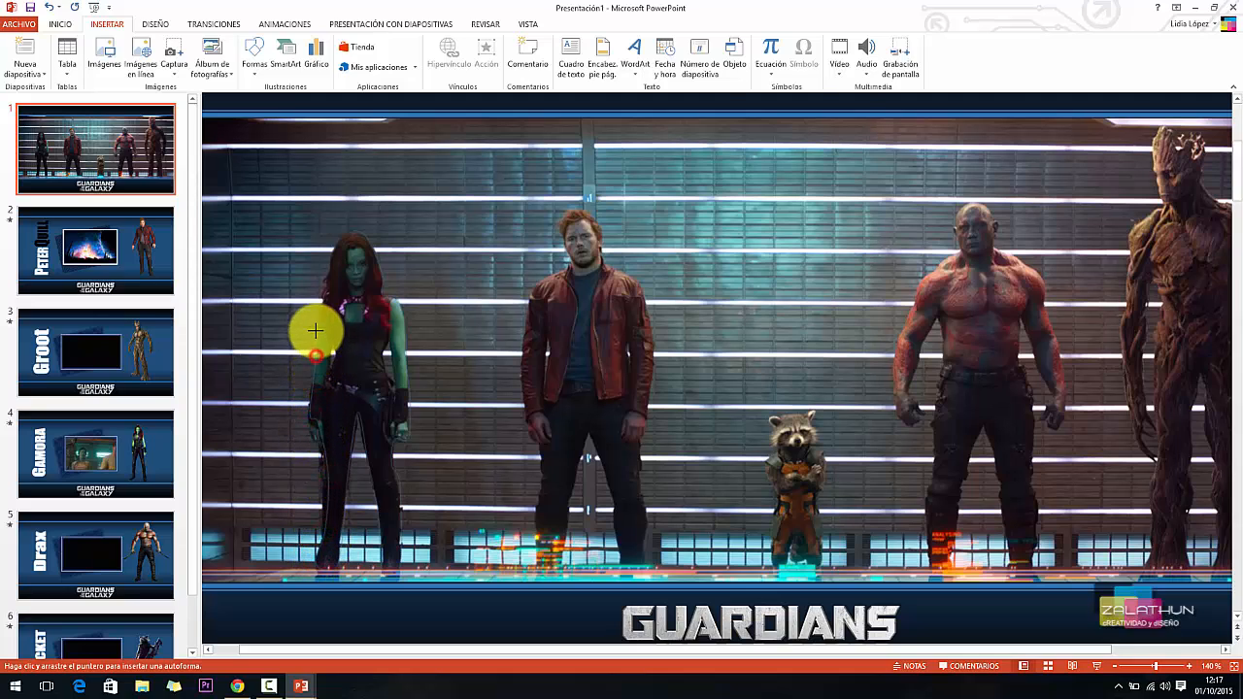
click(325, 283)
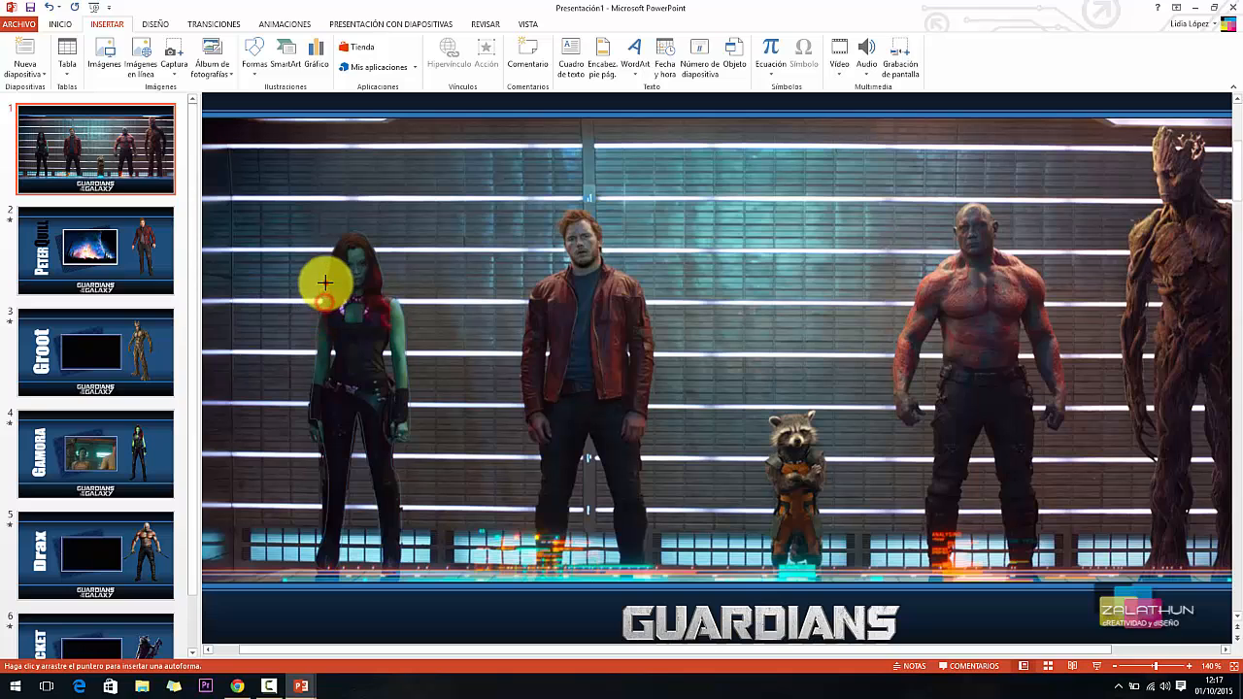
click(350, 227)
click(351, 228)
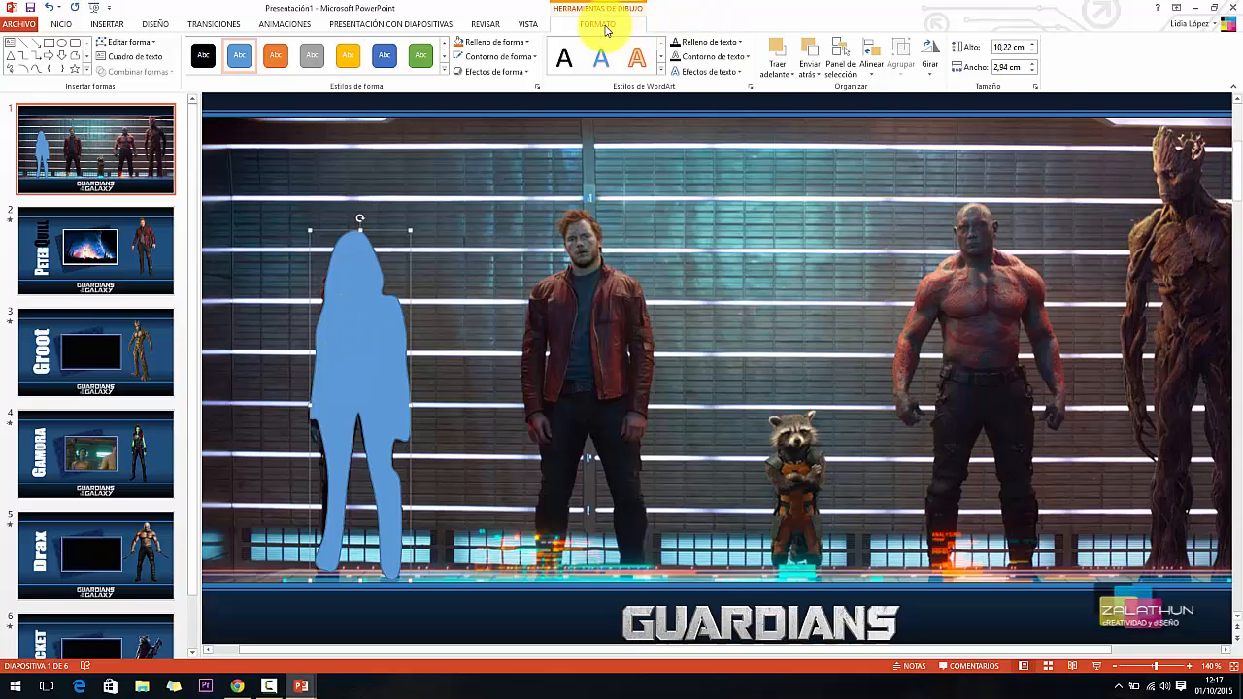
Step: Set the traced Gamora shape to no fill (Sin relleno) and no outline (Sin contorno)
click(493, 42)
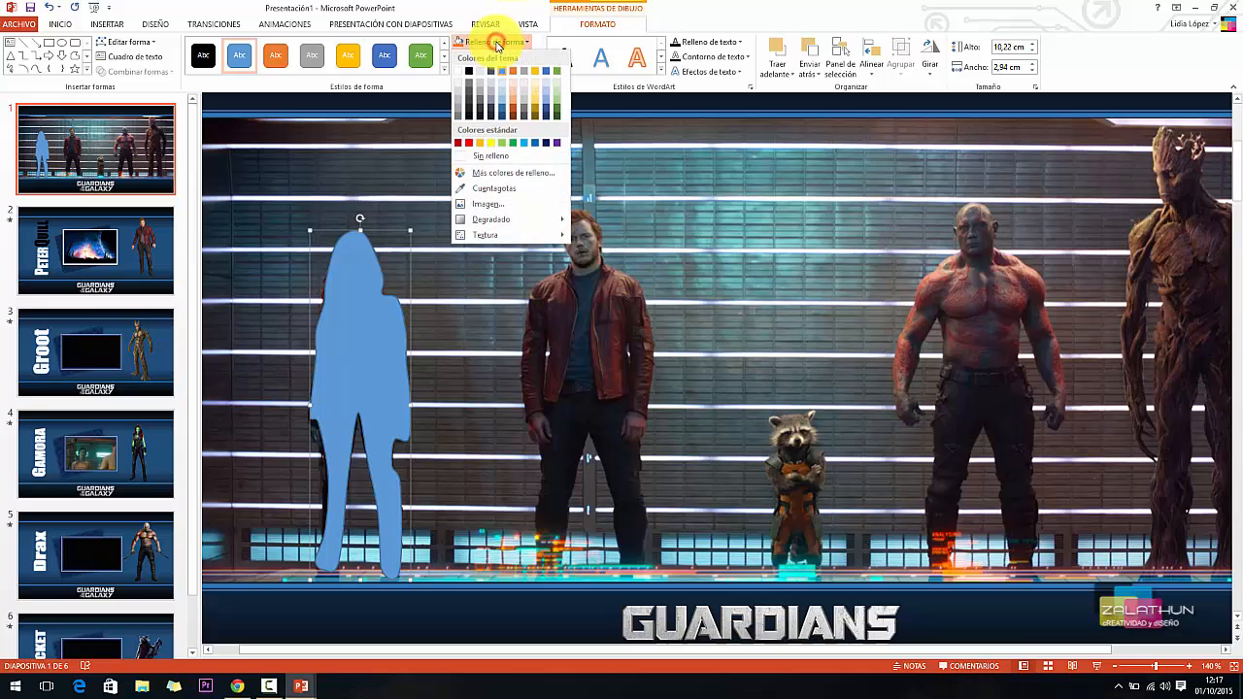
click(483, 158)
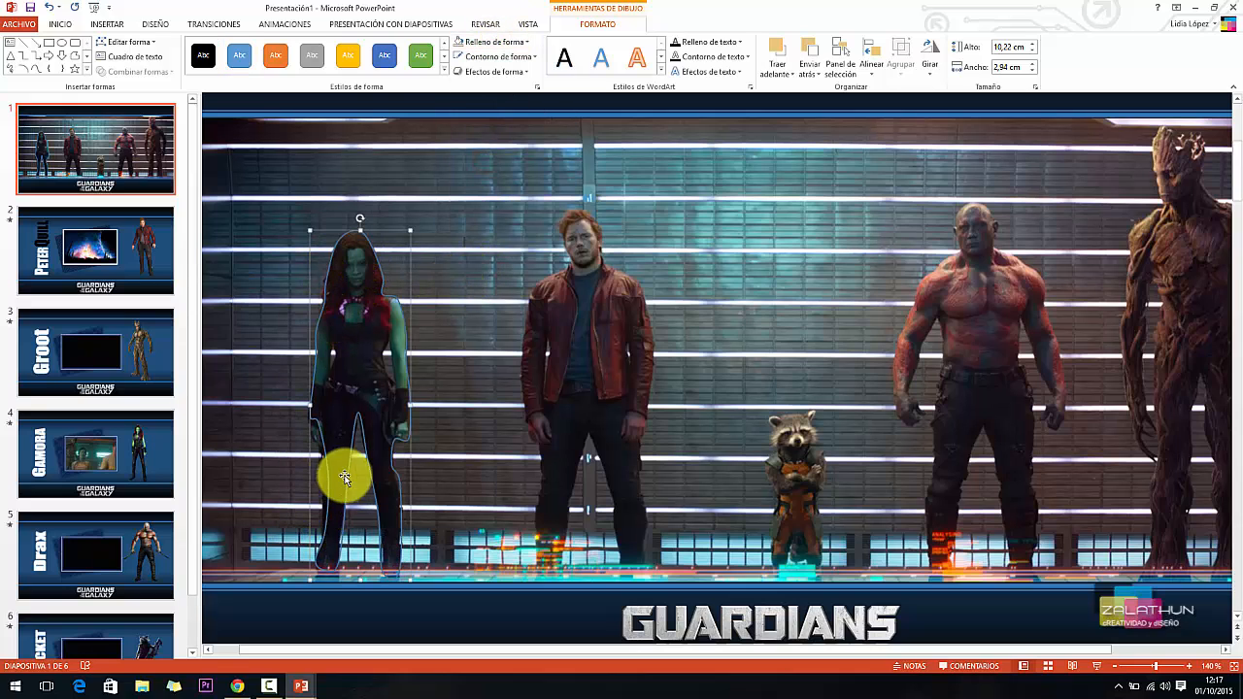
click(514, 57)
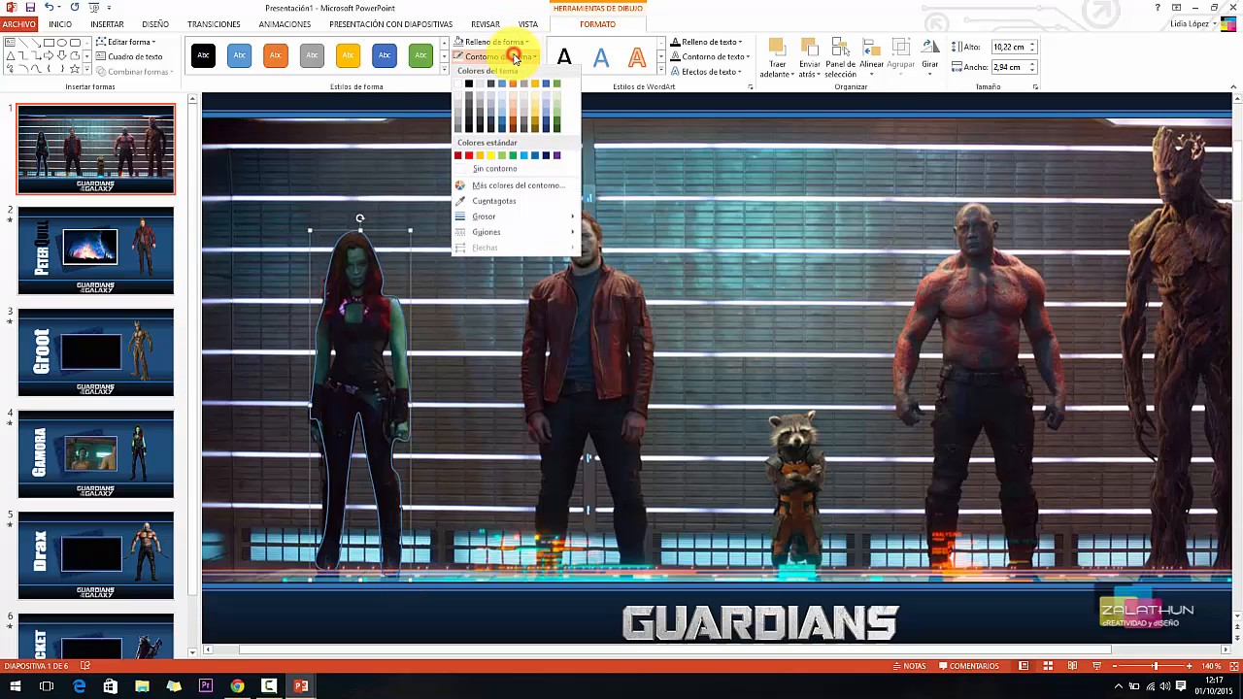
click(484, 178)
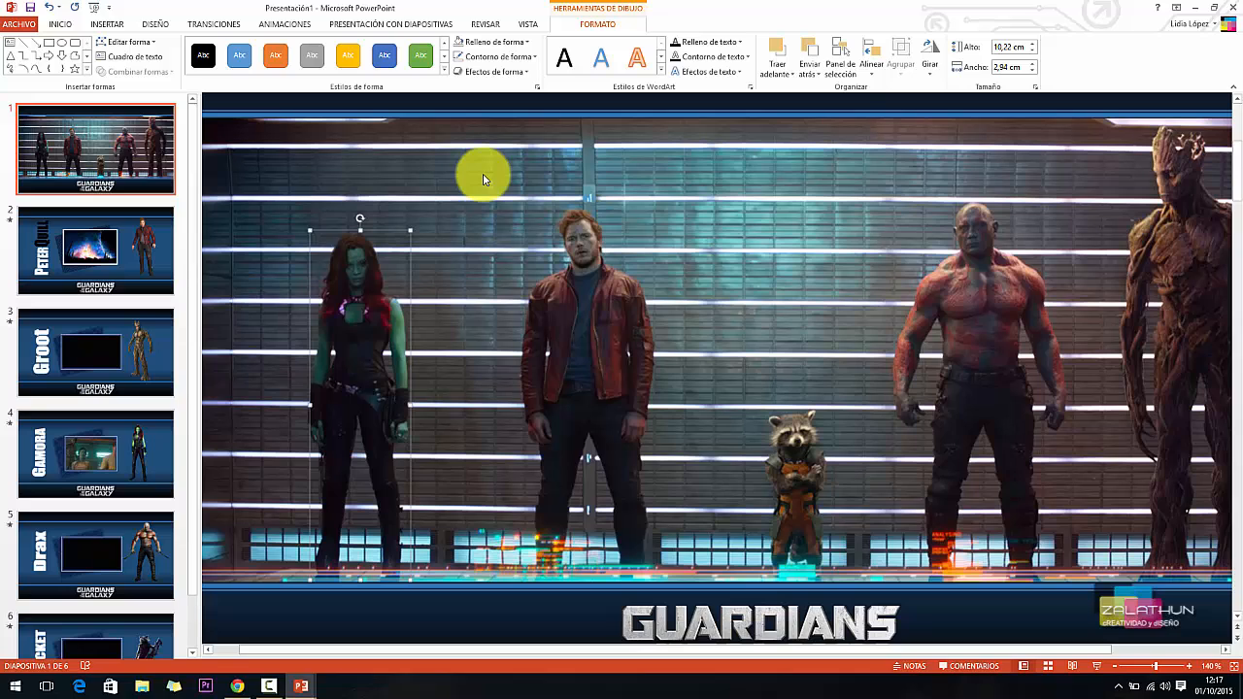
Step: Try to reselect the invisible Gamora shape, undo its outline removal, and set it to no outline again
click(437, 251)
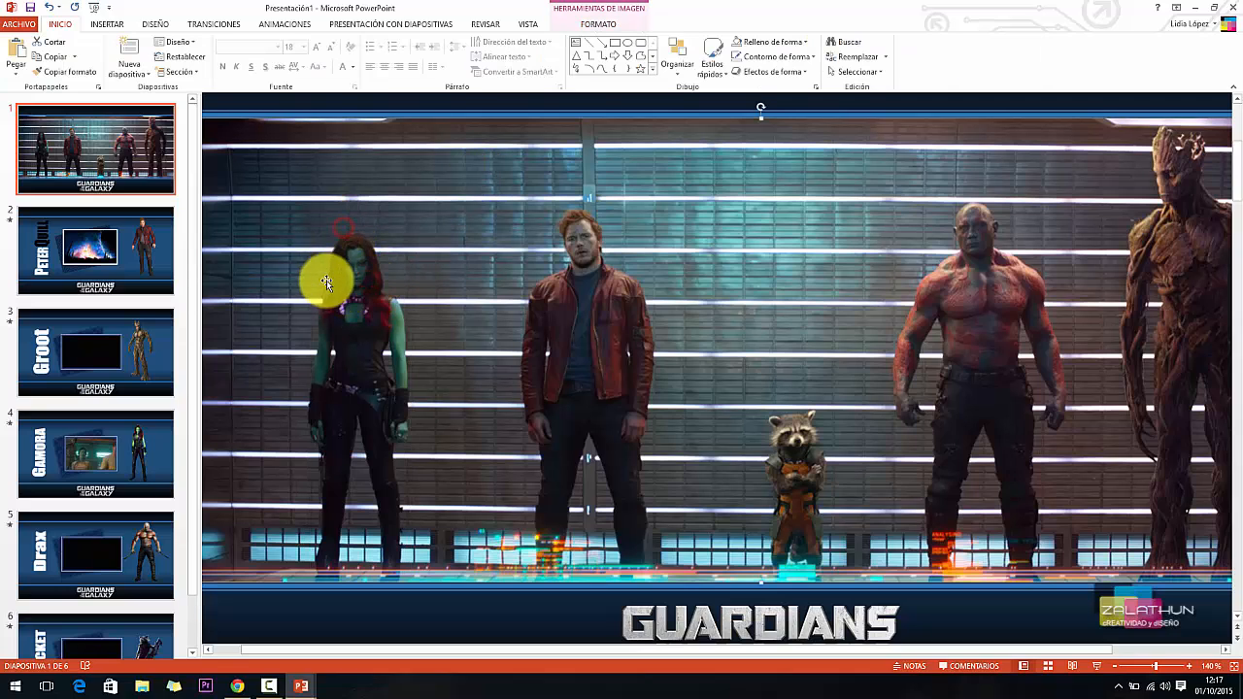
click(319, 357)
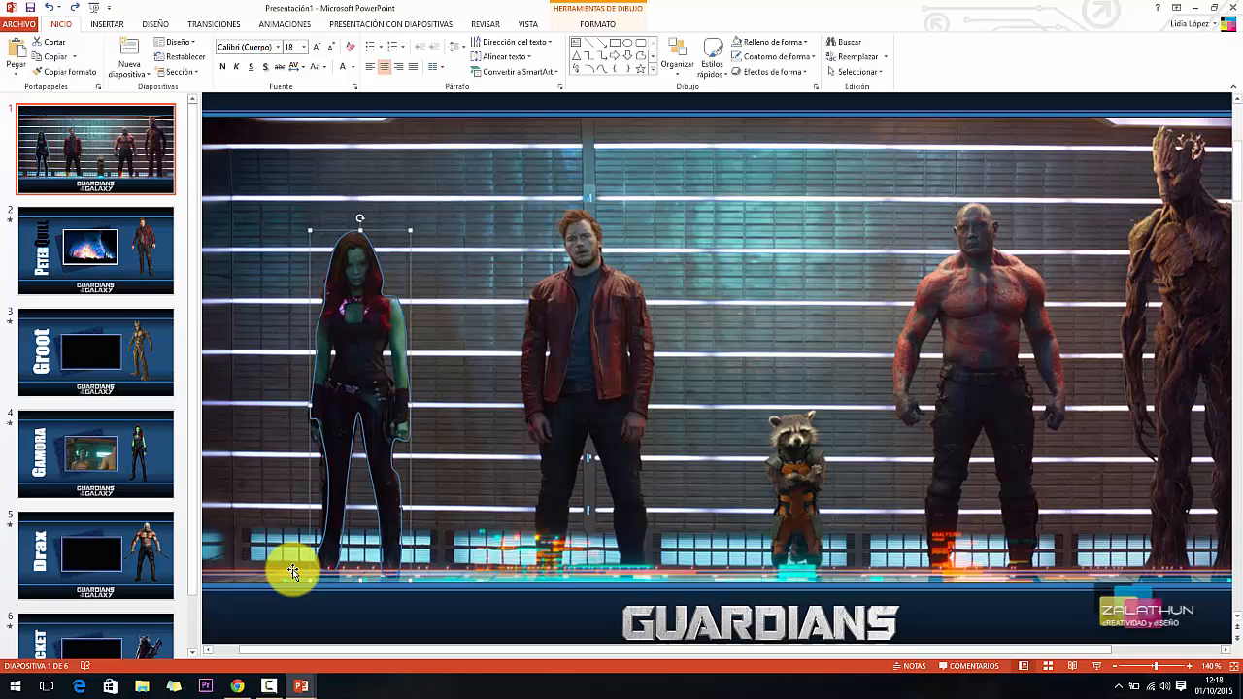
click(599, 22)
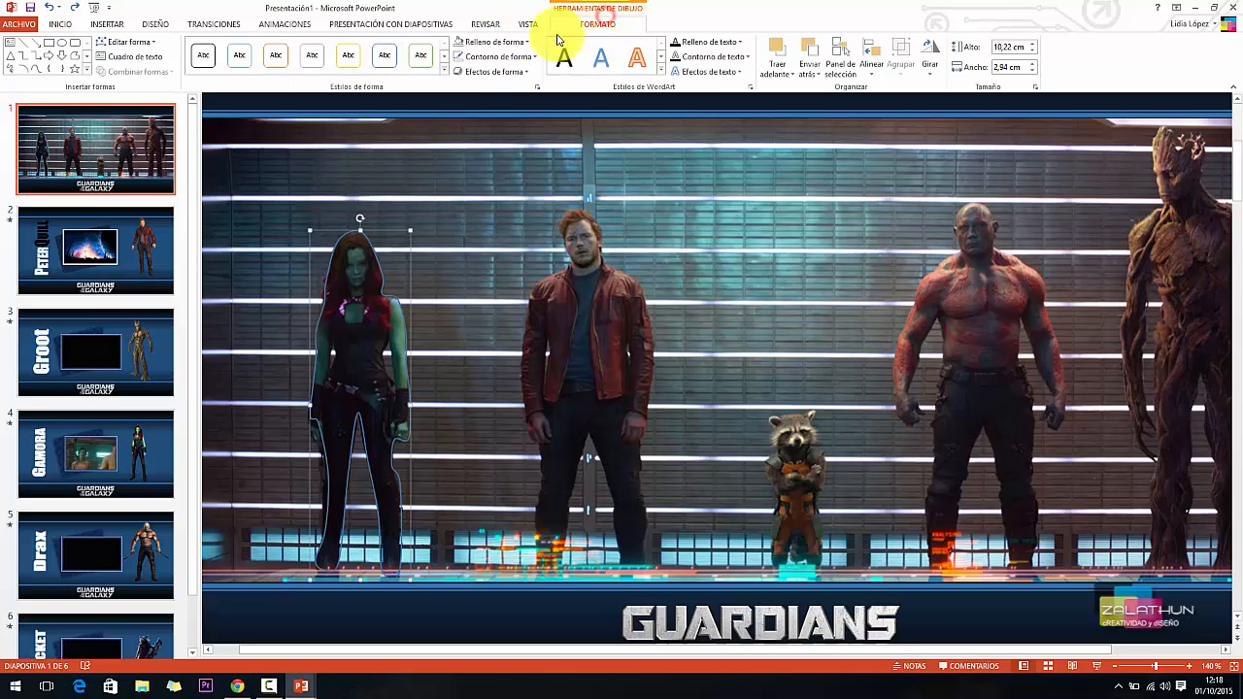
click(506, 42)
click(510, 40)
click(508, 56)
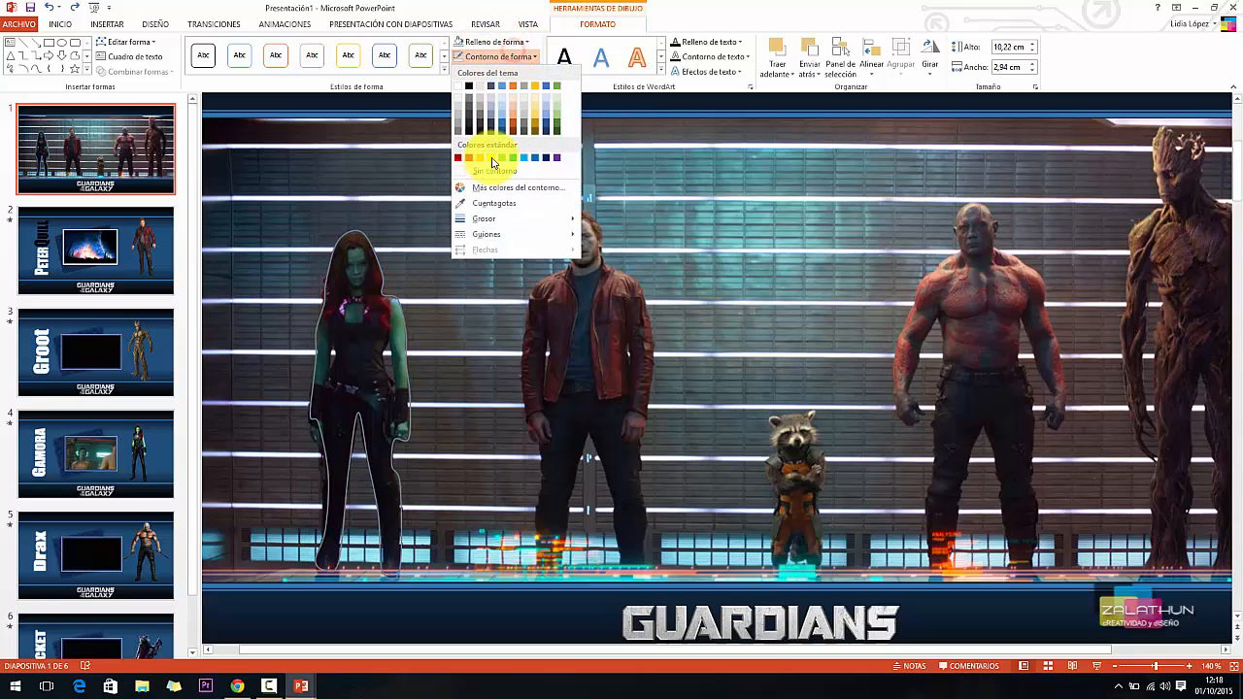
click(500, 172)
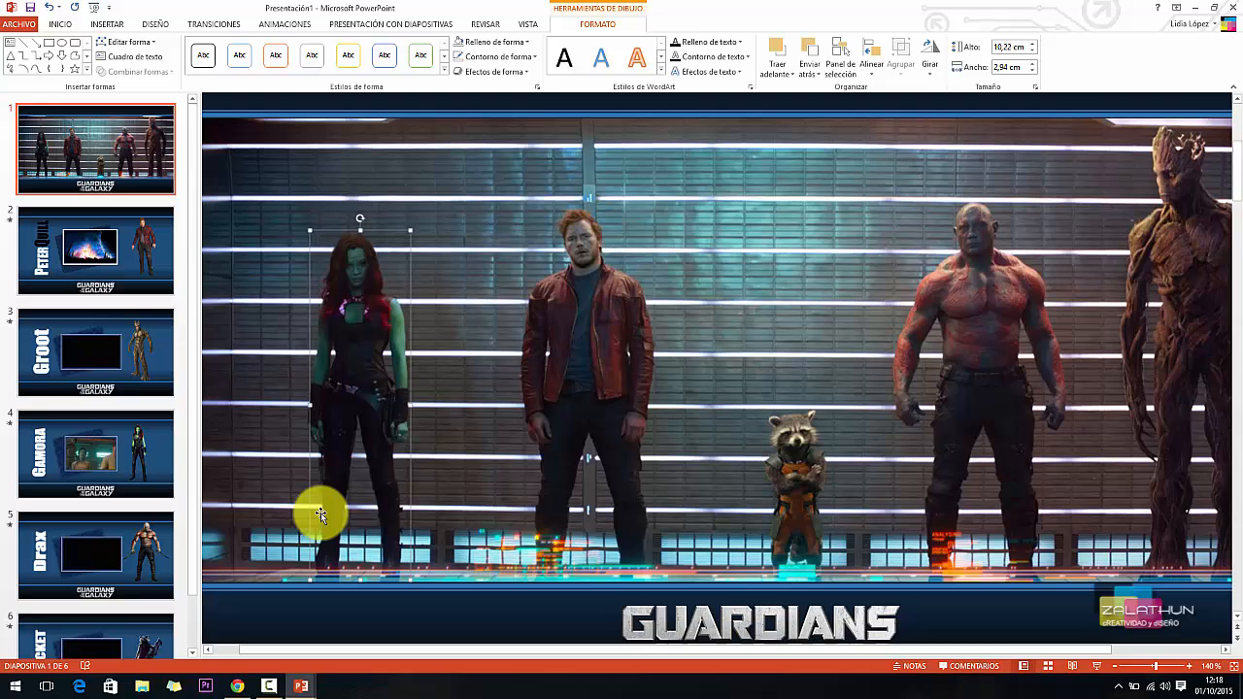
Step: Hyperlink the invisible Gamora shape to Diapositiva 4 in this document
click(107, 27)
click(466, 59)
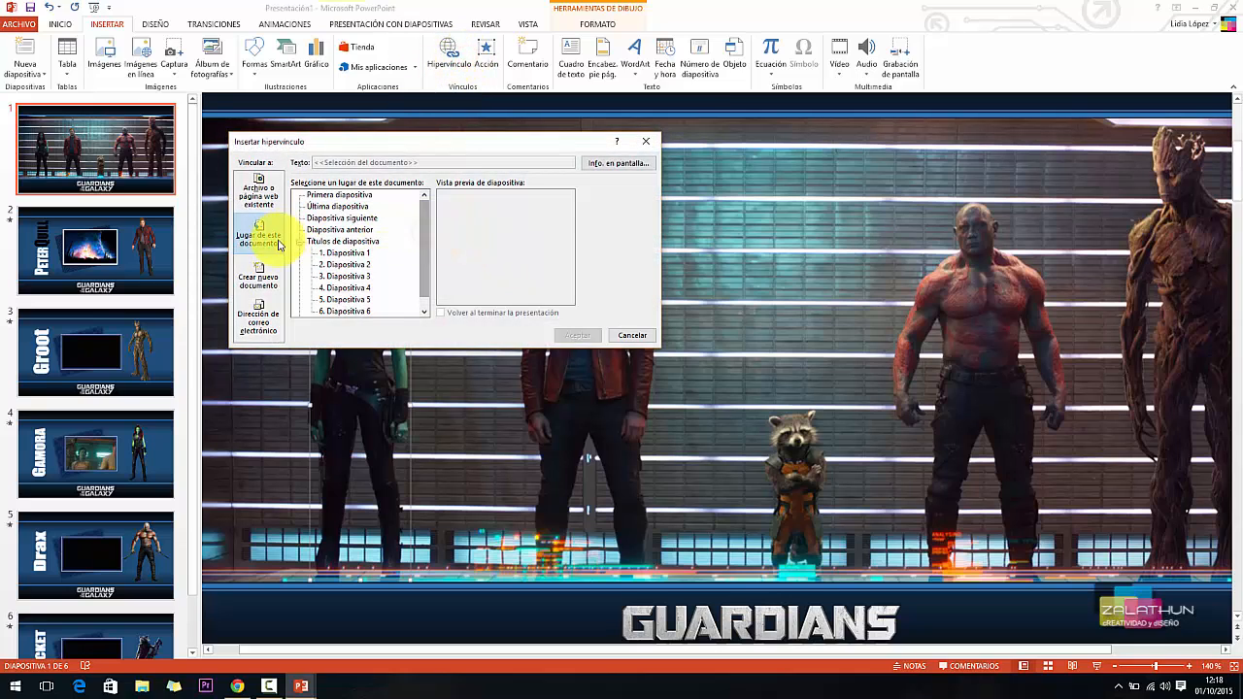
click(345, 287)
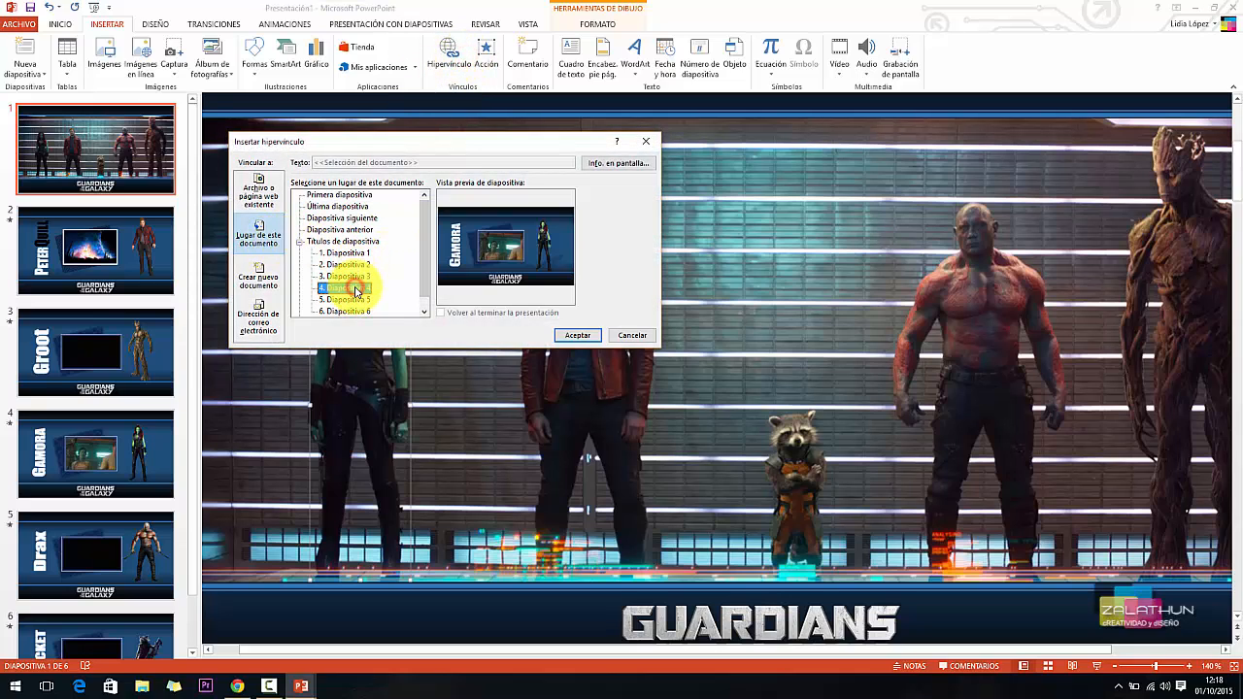
click(579, 334)
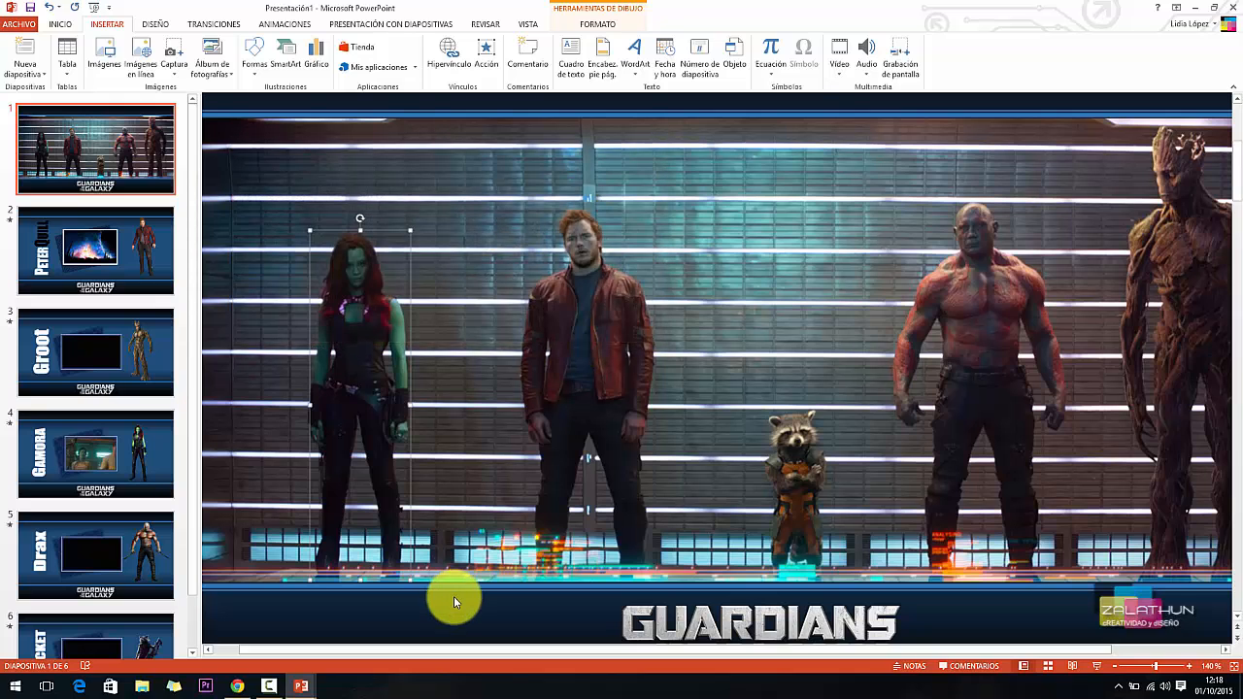
Step: Run the slide show from the first slide, test the link on Gamora, and exit the show
click(1097, 667)
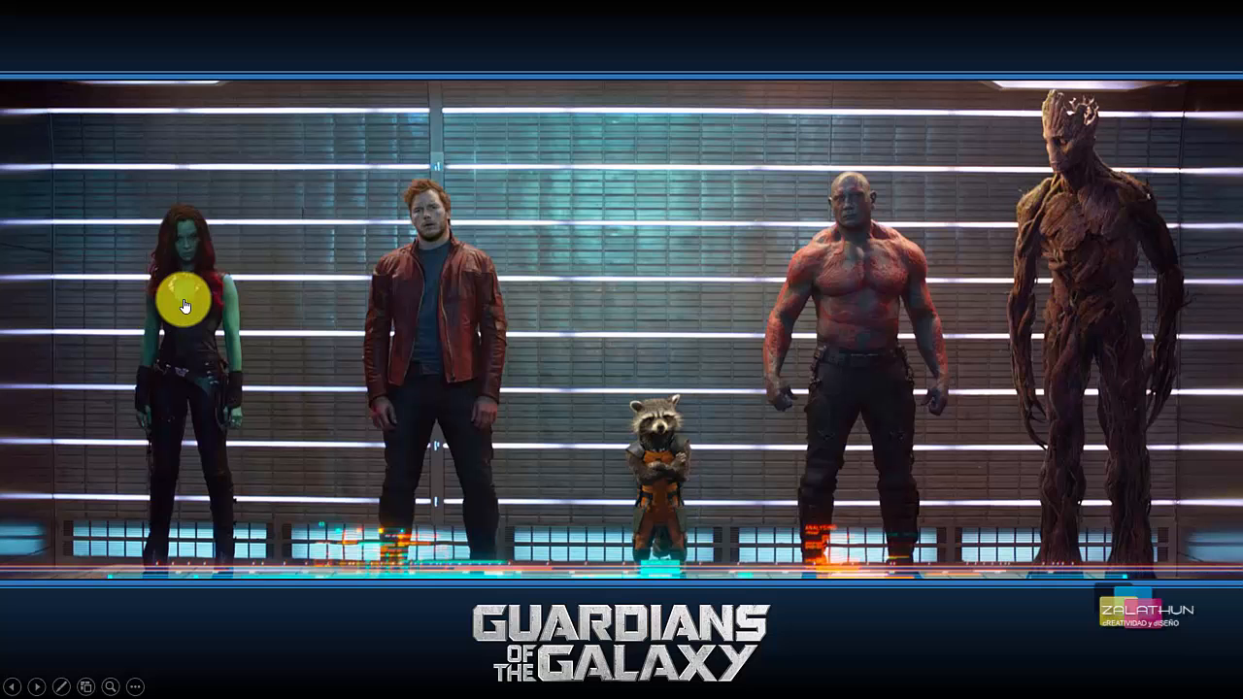
click(185, 304)
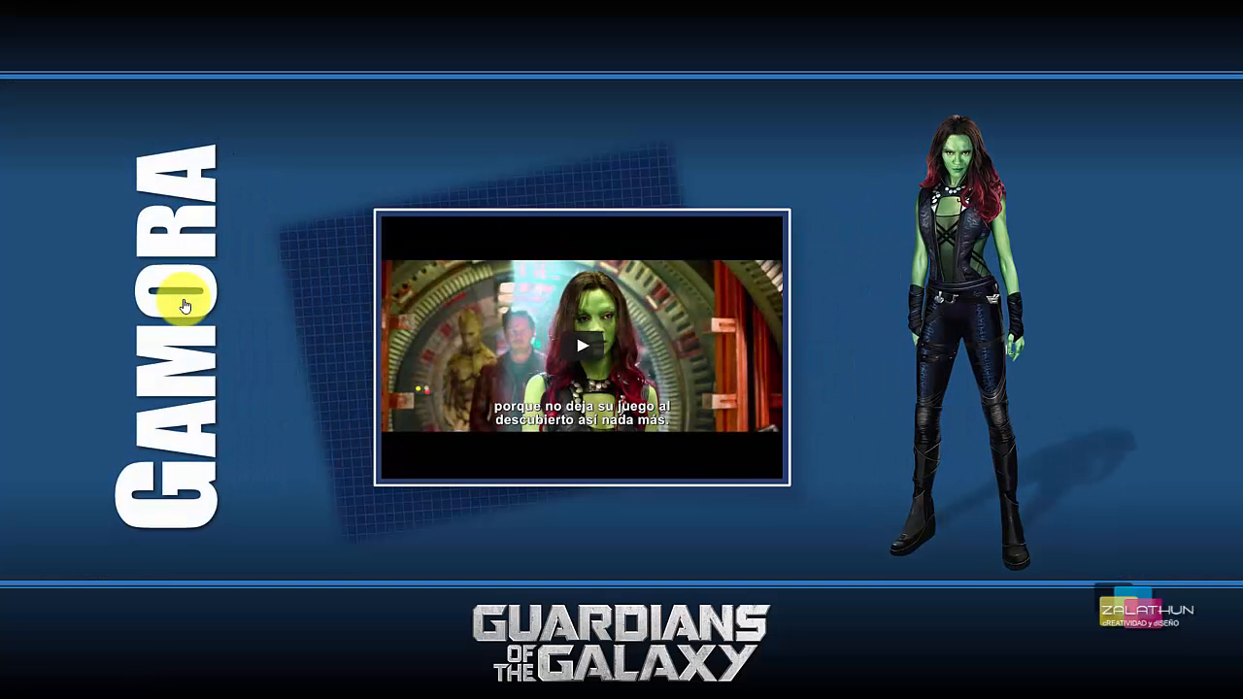
key(Escape)
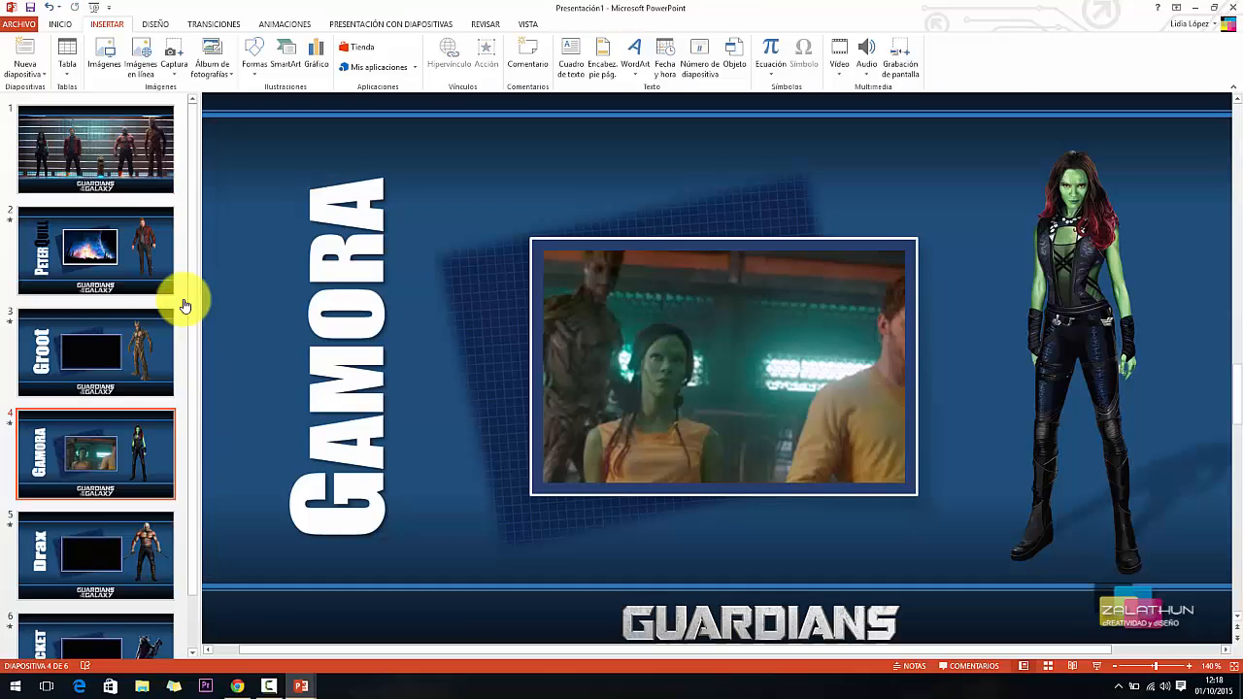
Step: Trace a closed freehand shape about 10.82 cm high and 3.88 cm wide around Peter Quill on the first slide
click(97, 148)
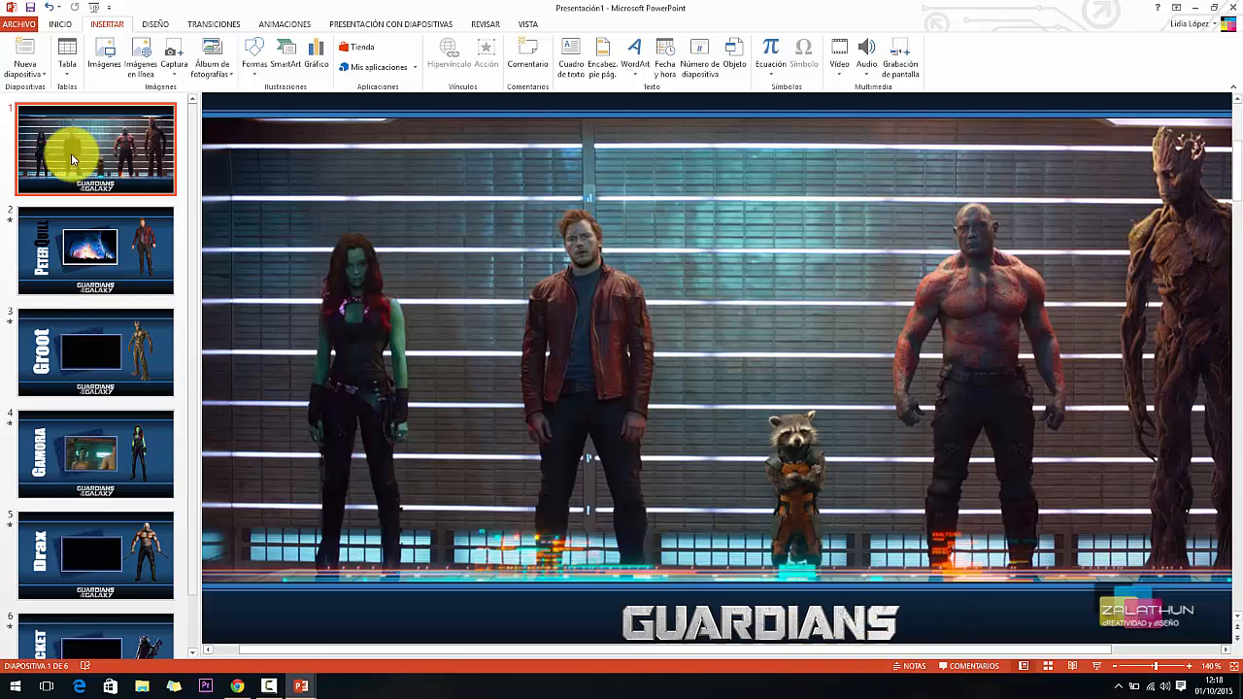
click(255, 60)
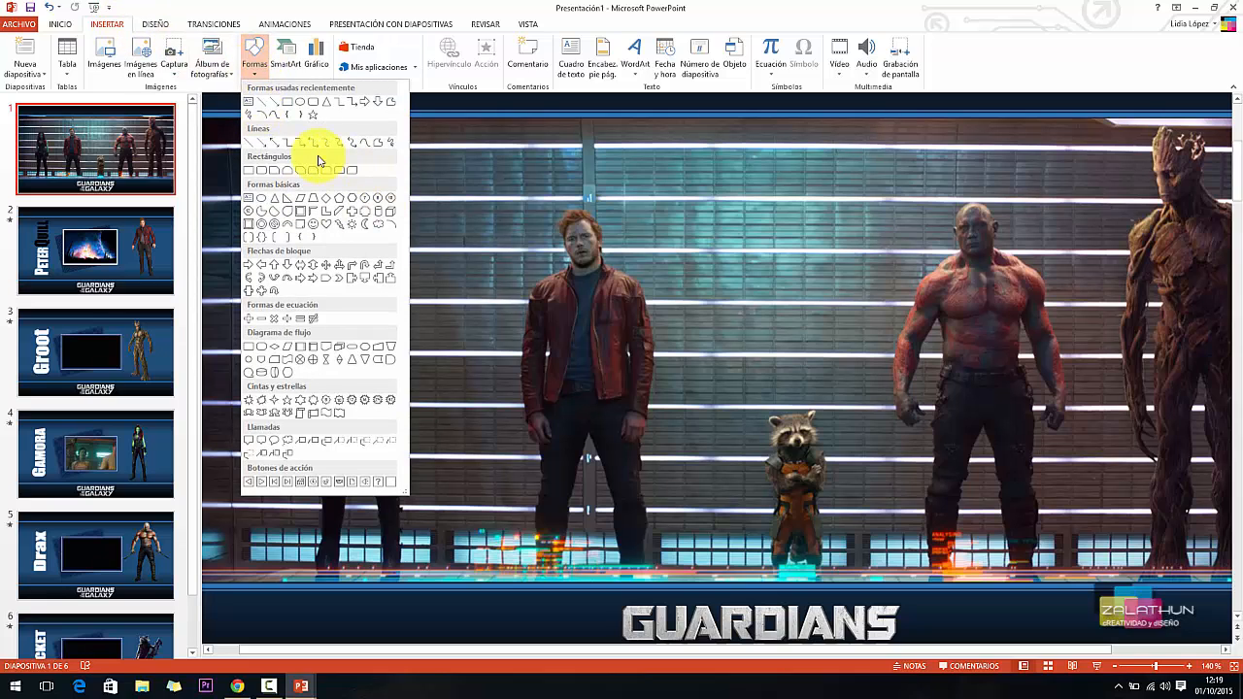
click(272, 117)
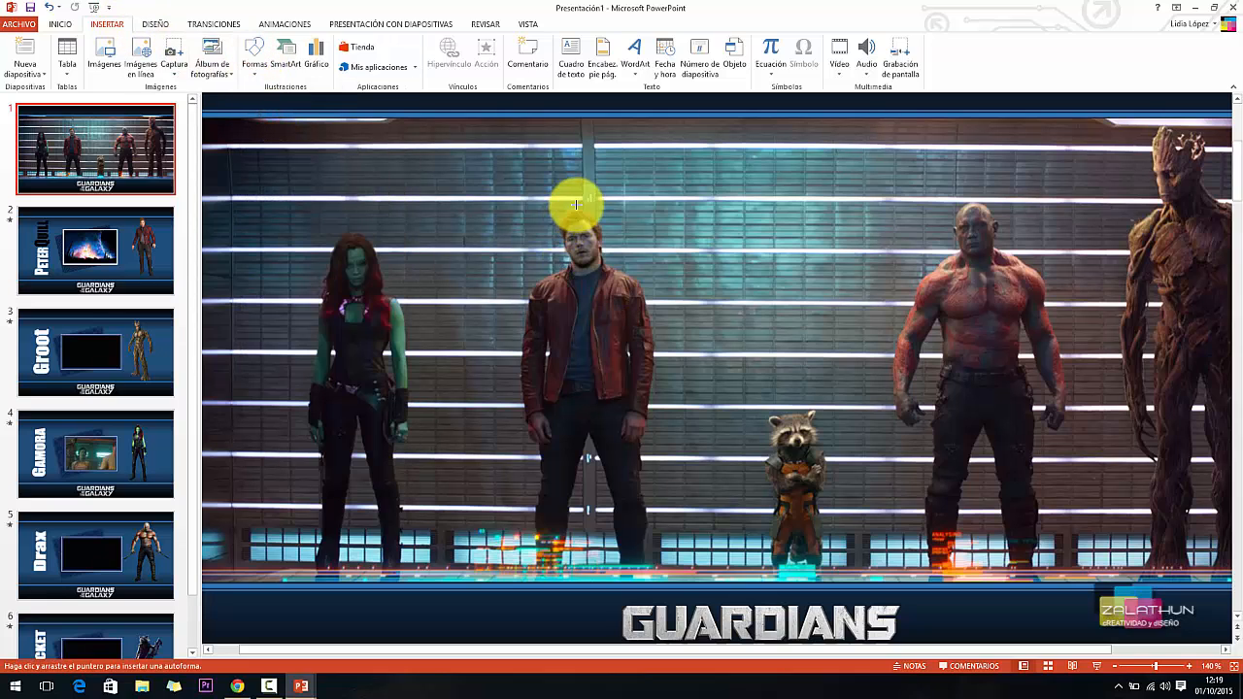
drag(568, 262, 563, 276)
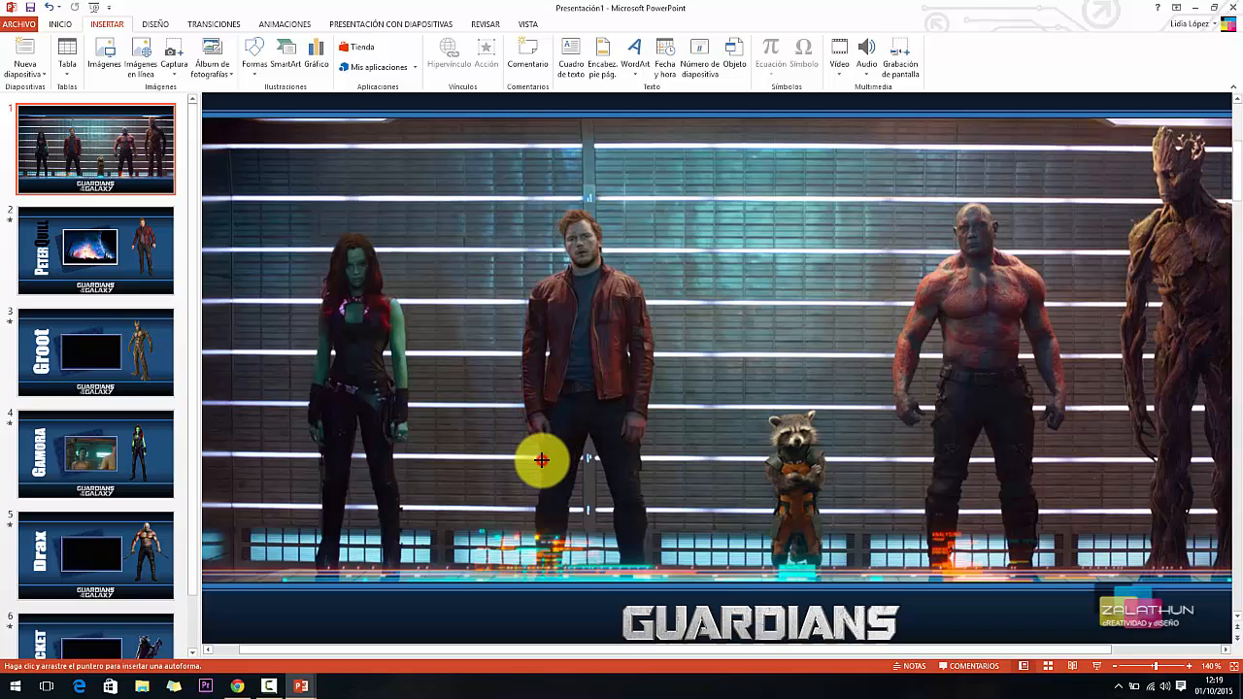
drag(535, 522, 544, 569)
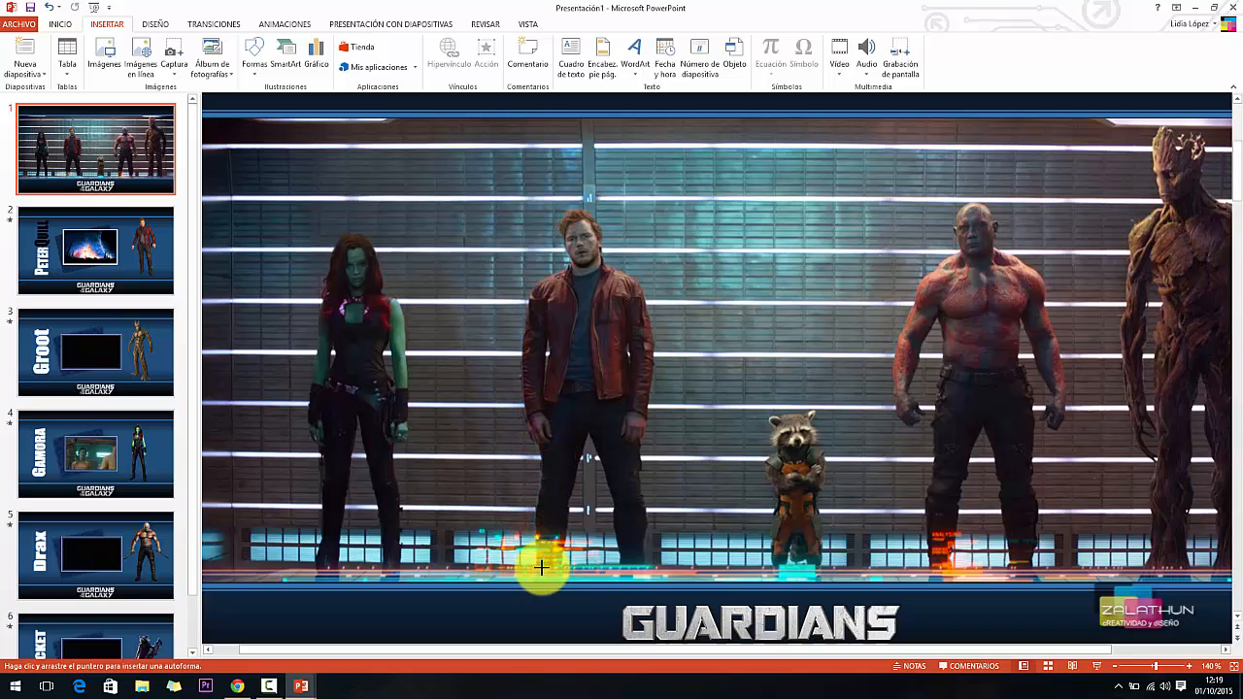
drag(568, 522, 570, 479)
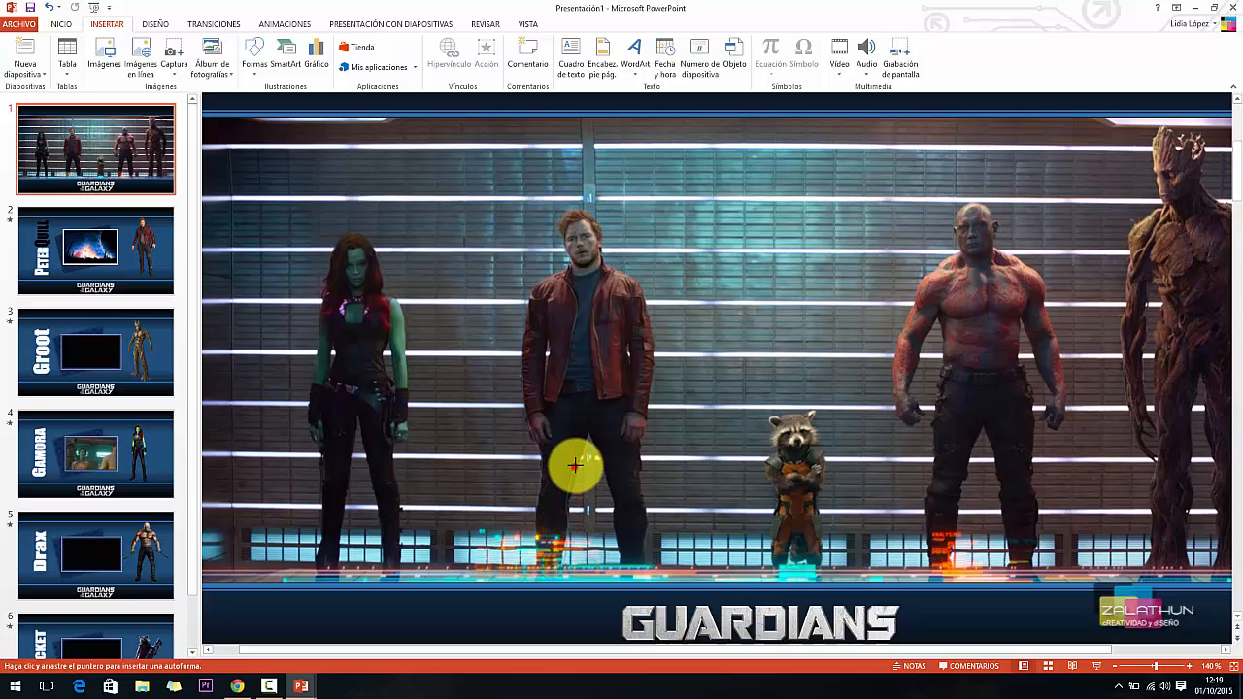
click(614, 514)
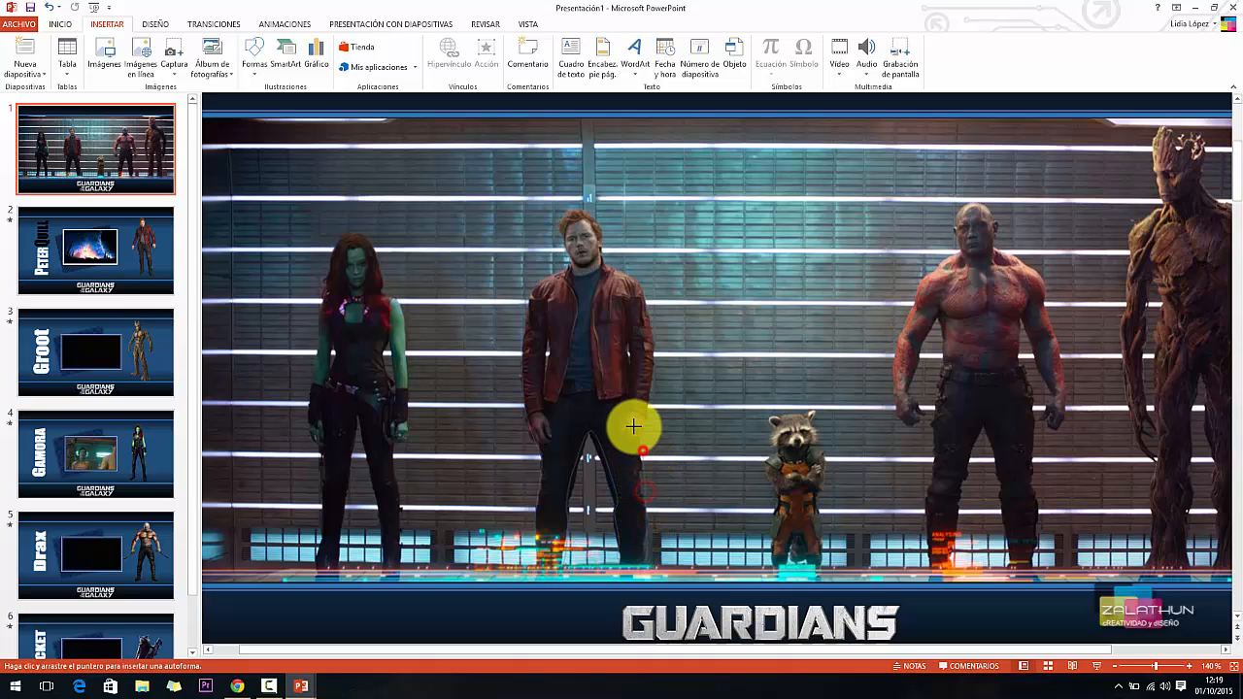
click(653, 372)
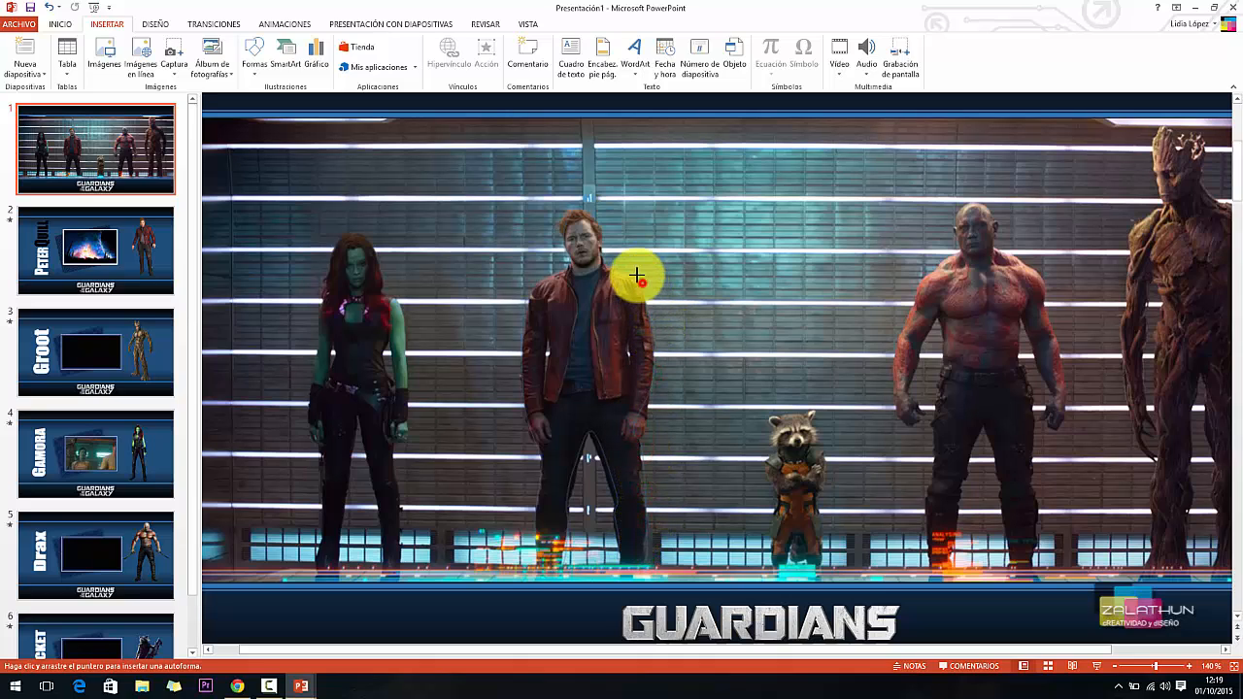
click(573, 205)
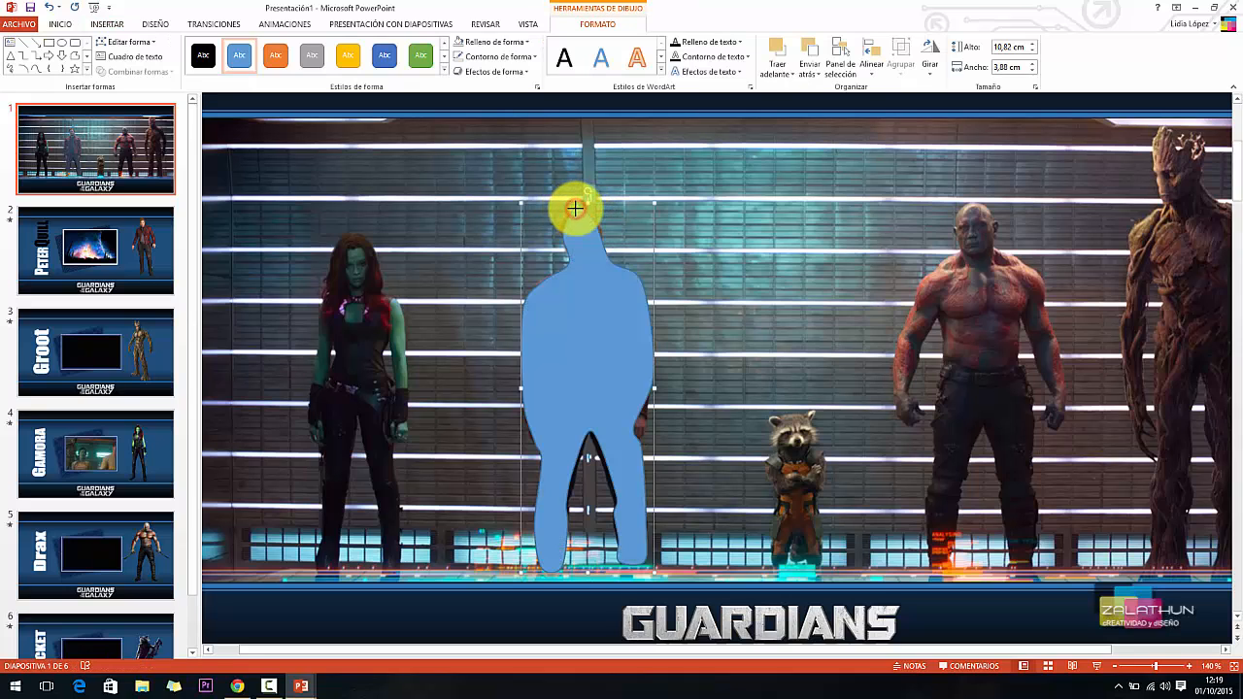
Step: Set the traced Peter Quill shape to no fill (Sin relleno) and no outline (Sin contorno)
click(486, 42)
click(497, 156)
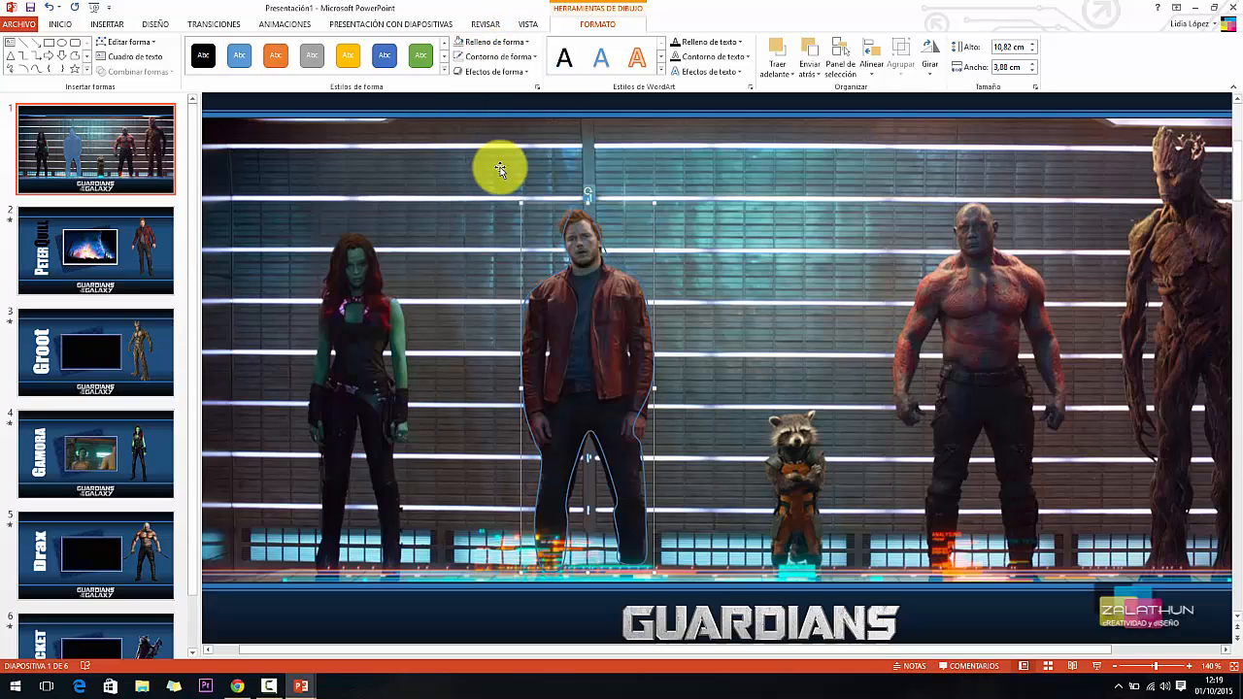
click(518, 61)
click(511, 171)
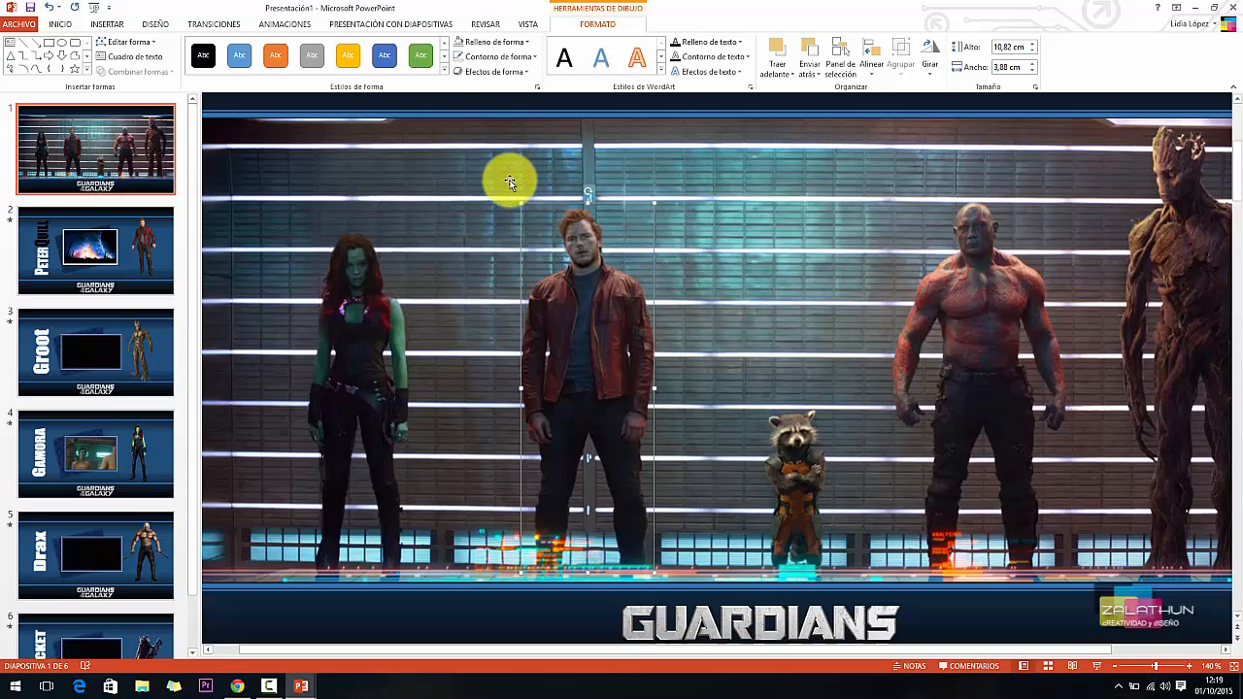
Step: Hyperlink the invisible Peter Quill shape to Diapositiva 2 in this document
click(107, 23)
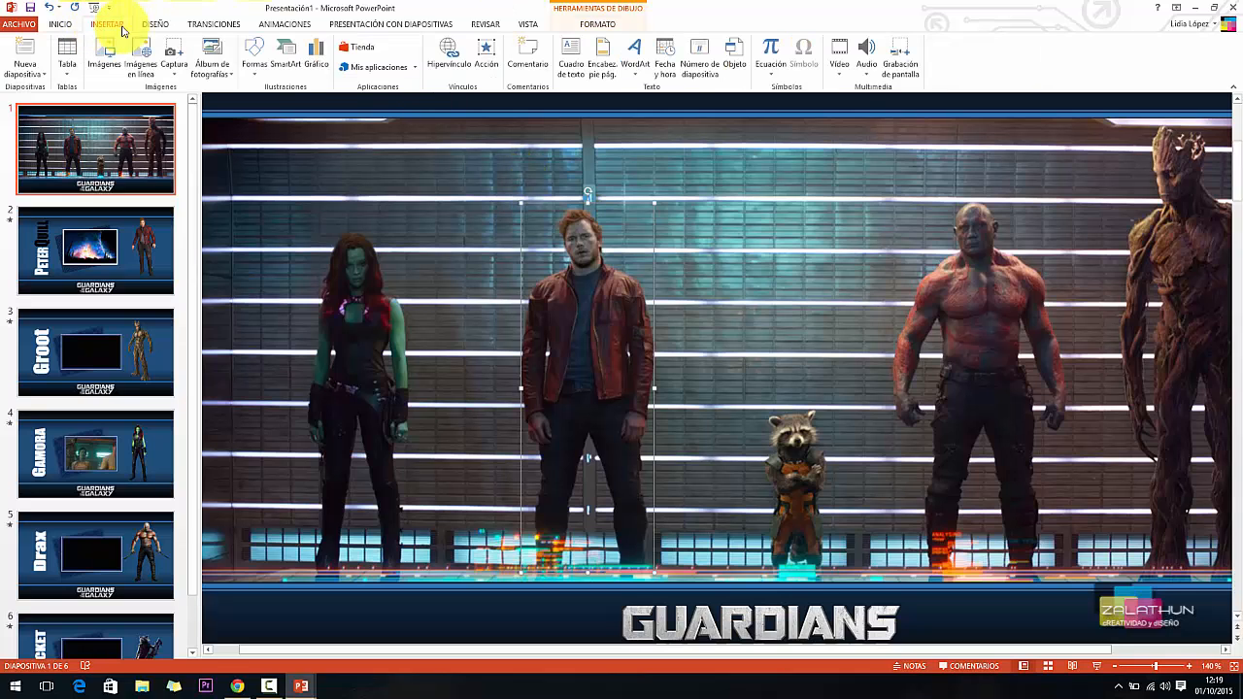
click(444, 47)
click(351, 264)
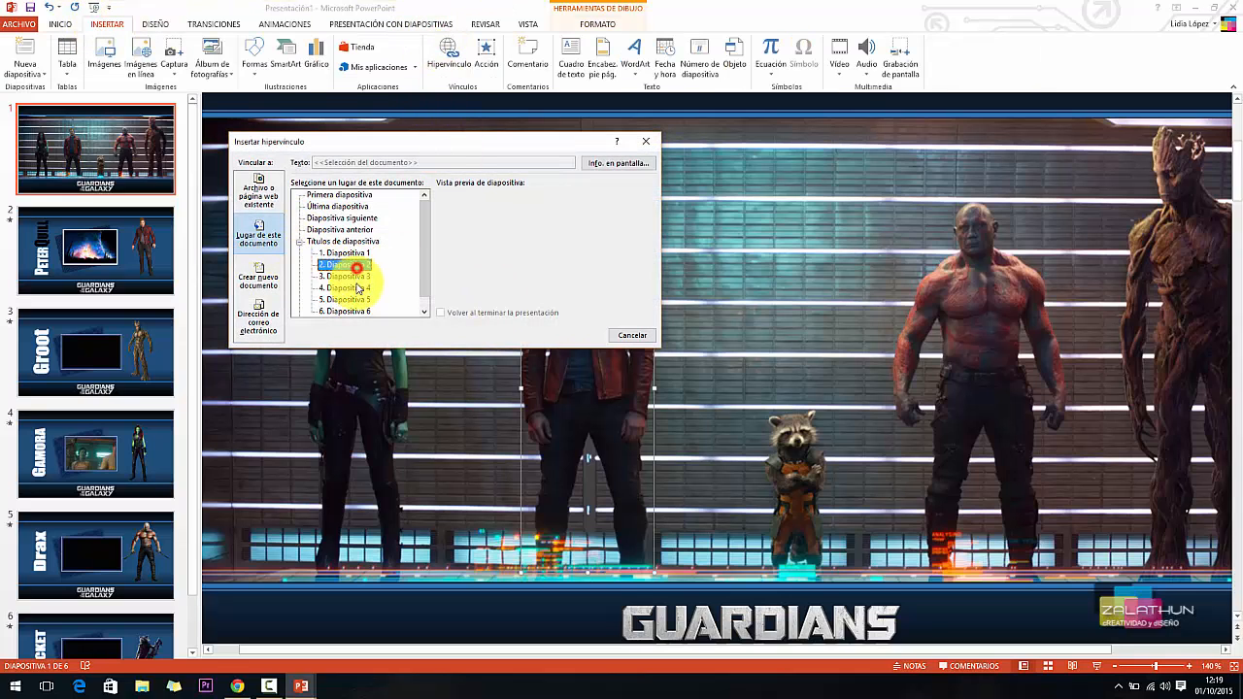
click(567, 336)
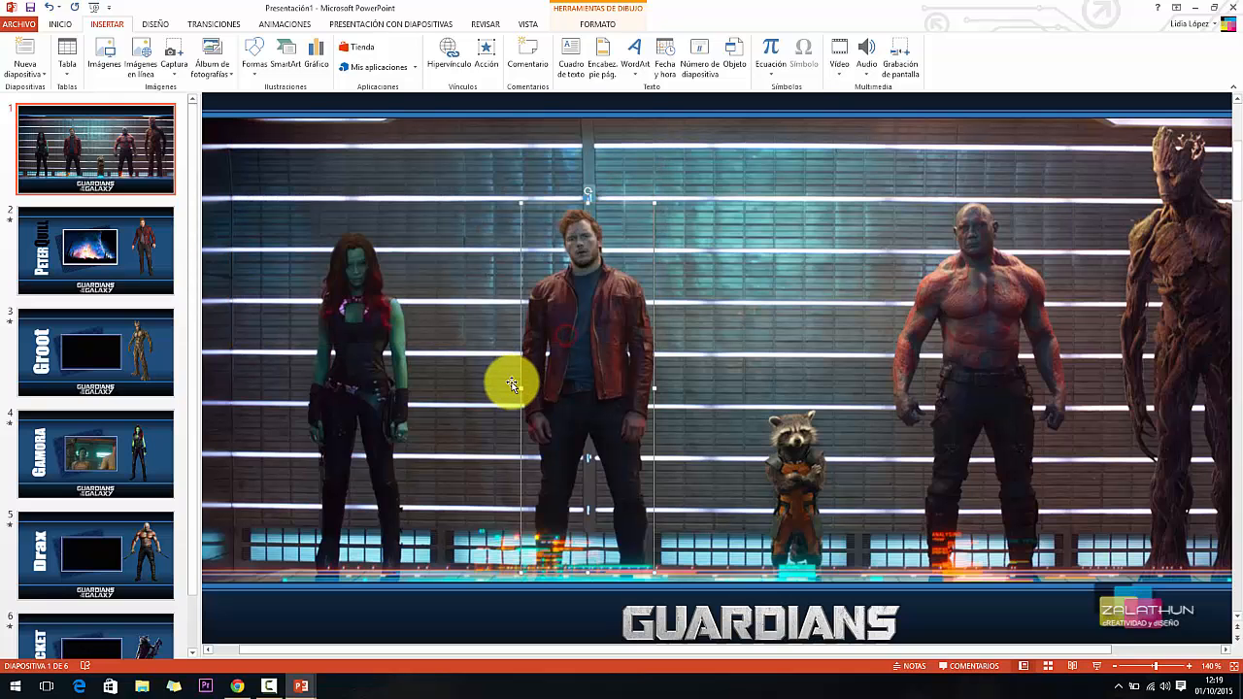
Step: Run the slide show, test the link on Gamora, try to return to the last viewed slide, and exit the show
click(1096, 667)
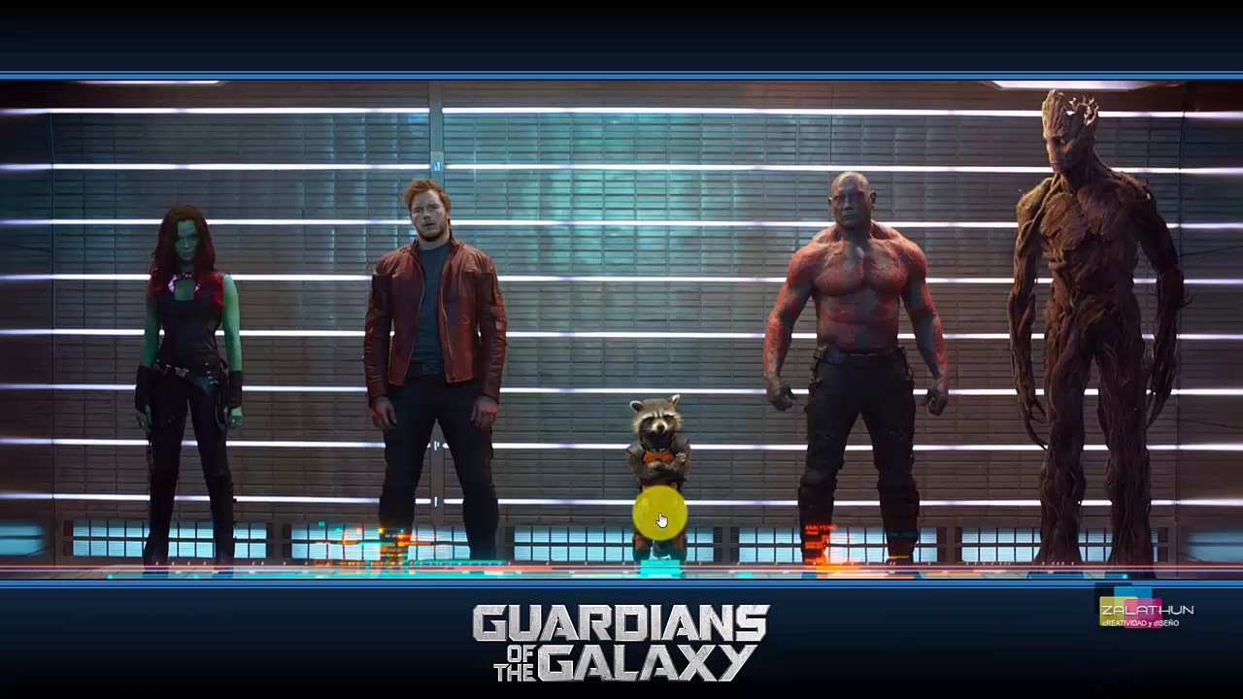
click(199, 344)
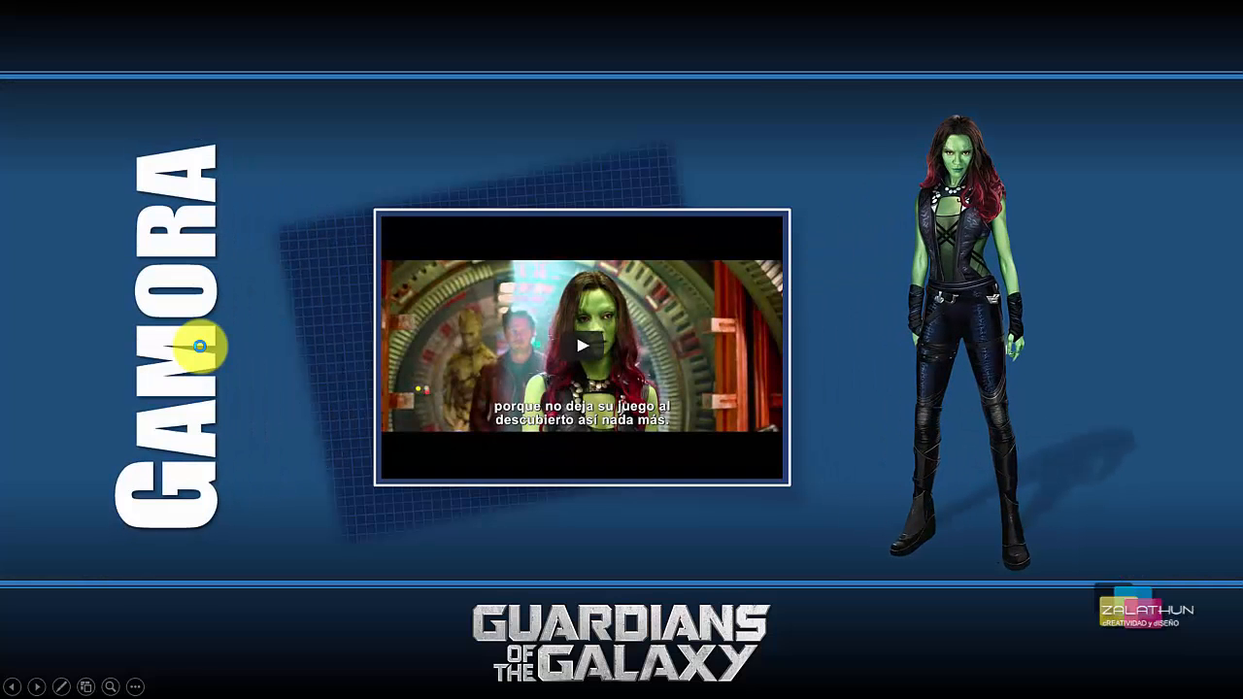
right_click(303, 364)
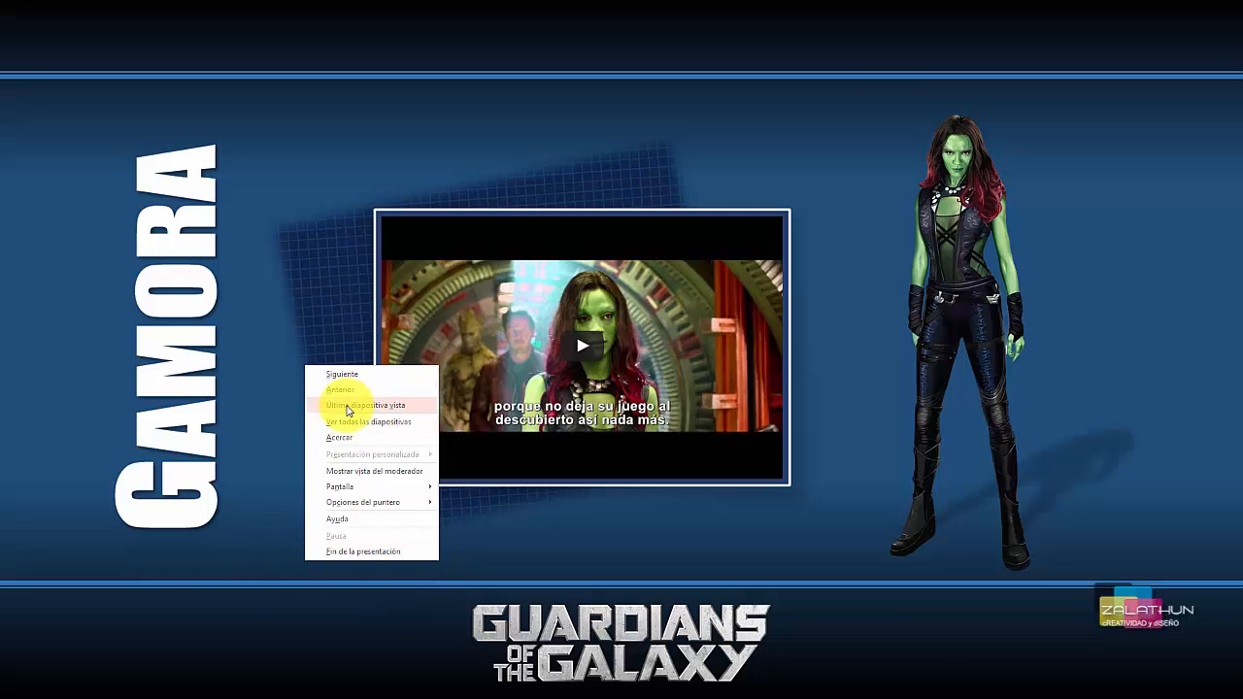
click(347, 406)
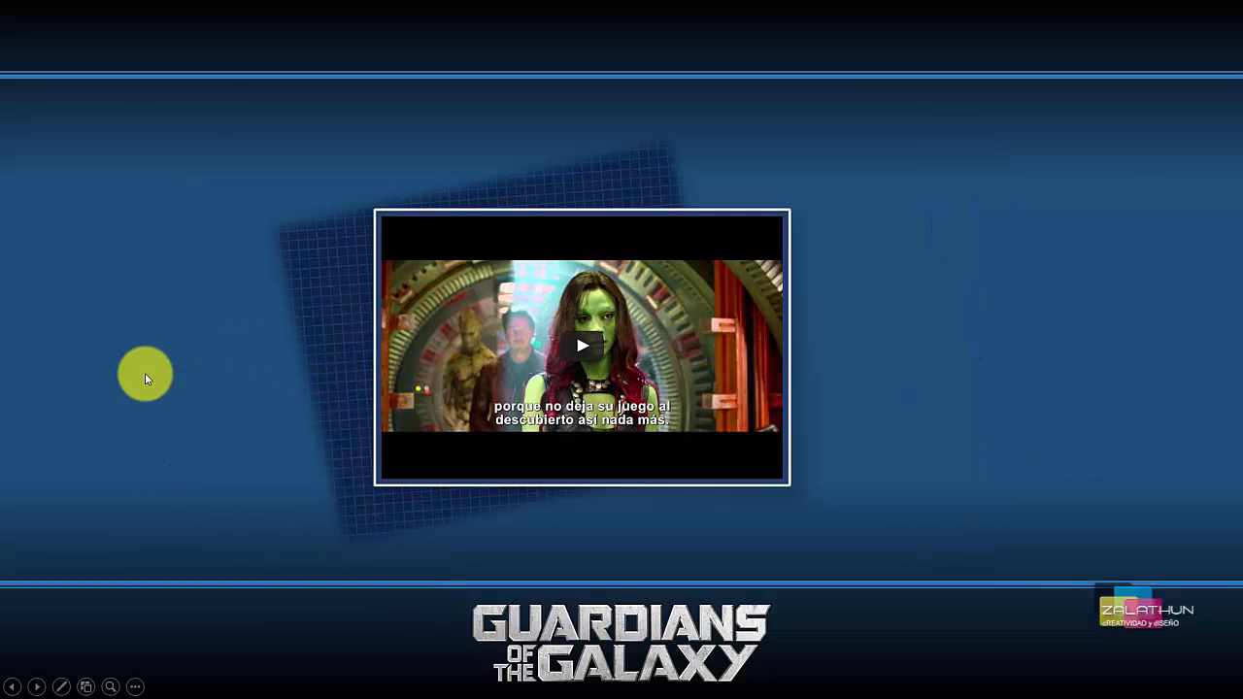
right_click(146, 377)
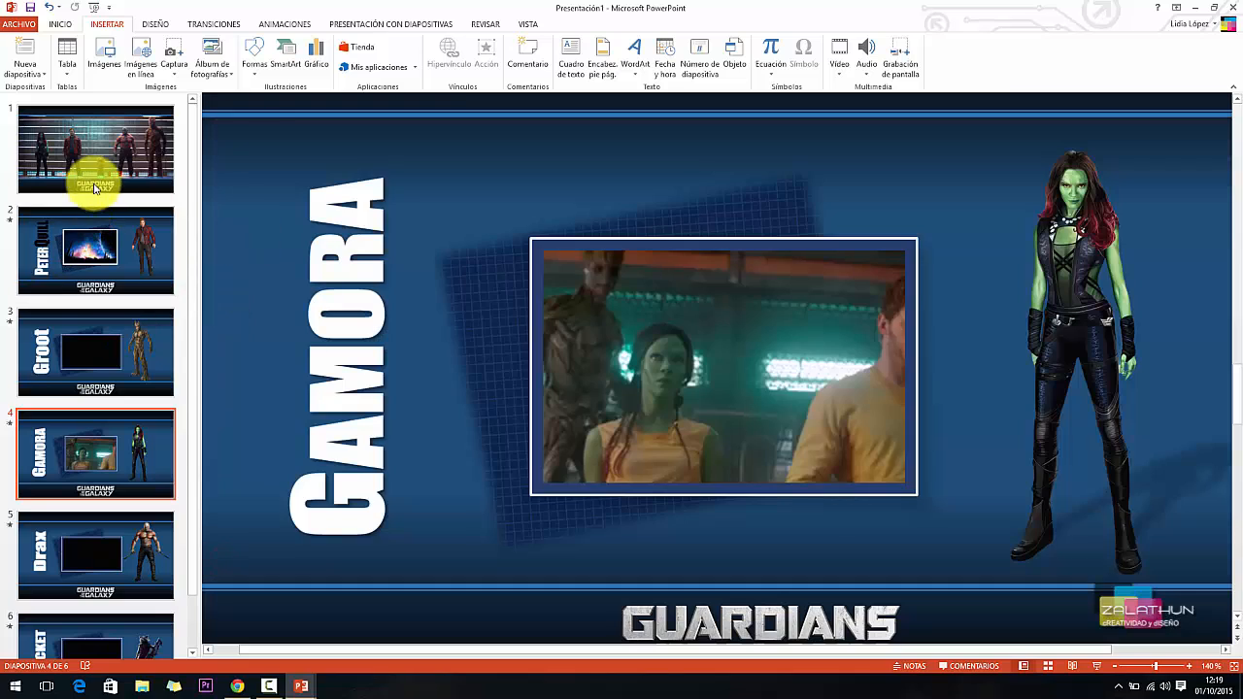
Step: Run the slide show from the first slide, test the link on Peter Quill, and end the show back on the first slide
click(97, 126)
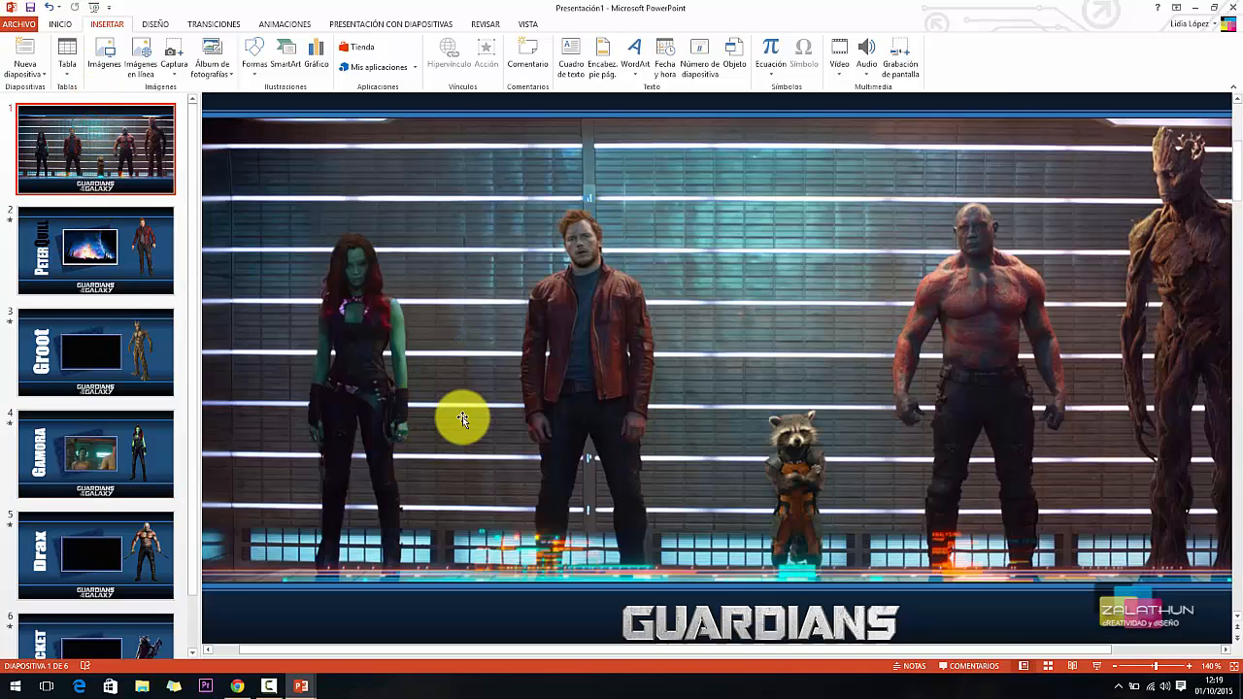
click(1095, 666)
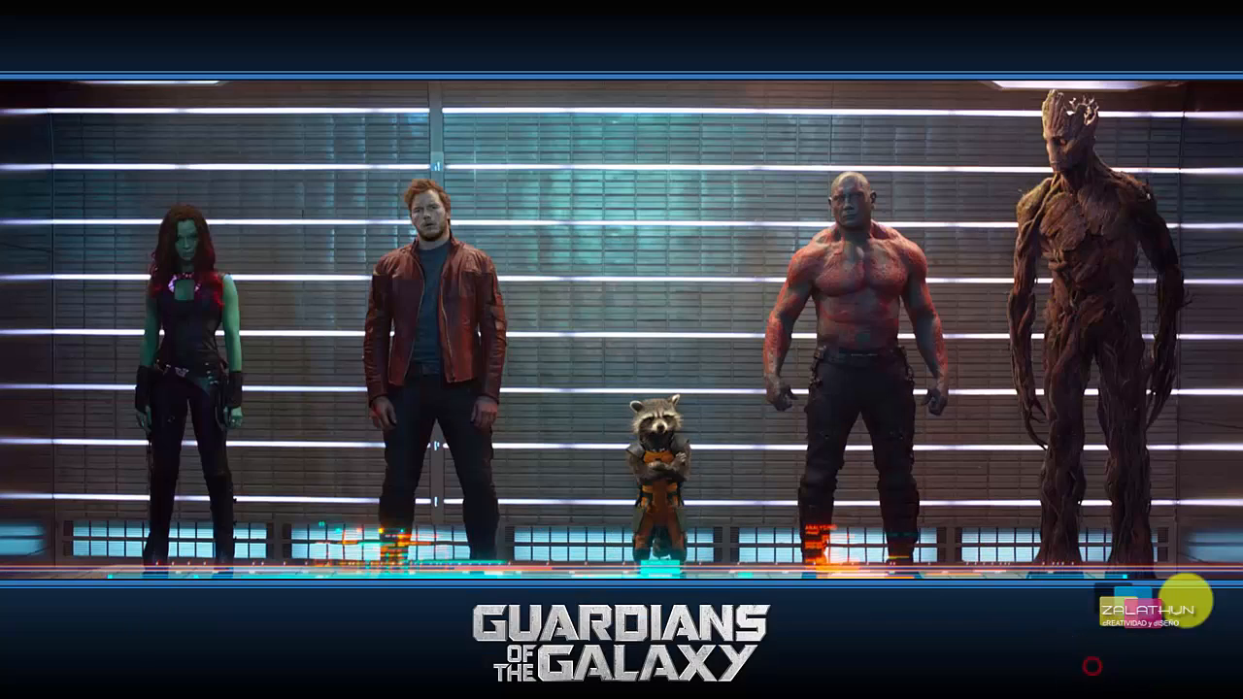
click(401, 320)
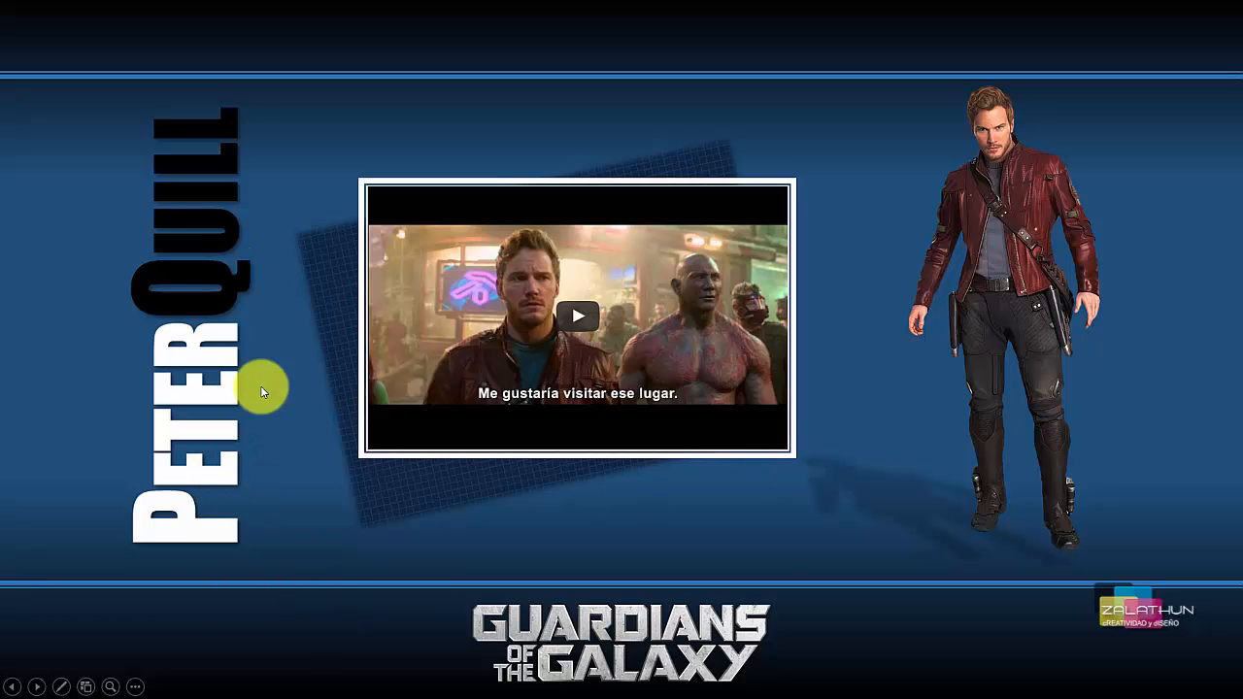
right_click(897, 415)
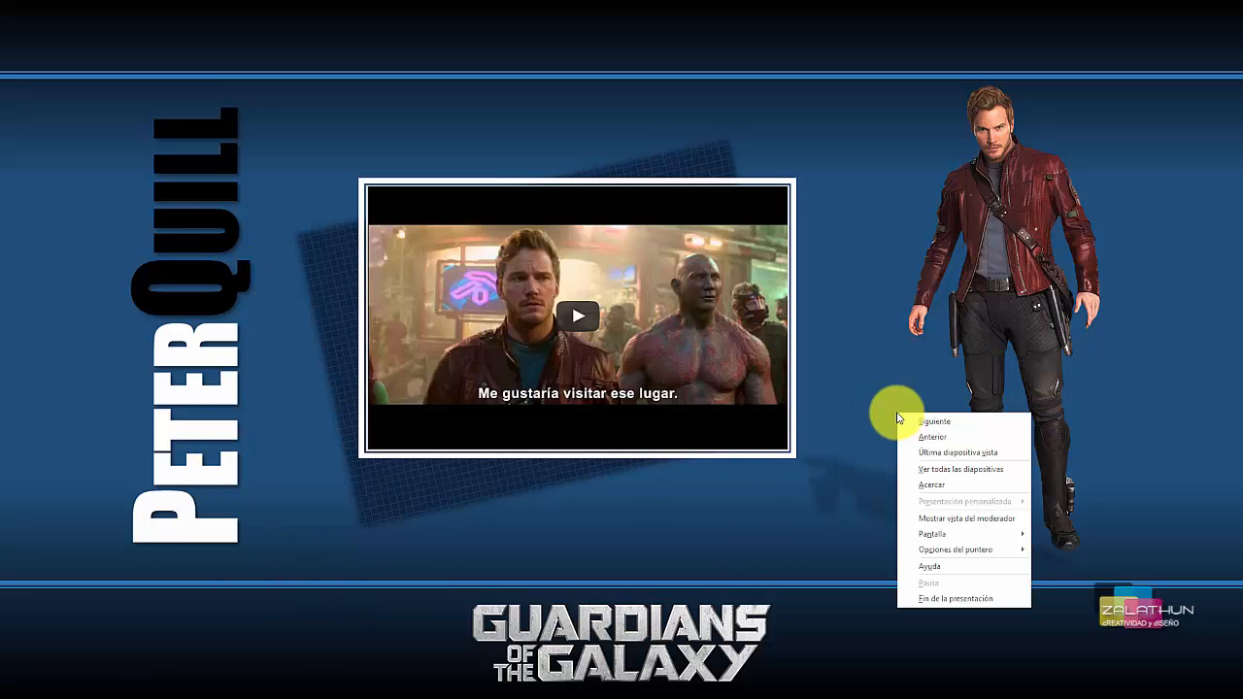
click(936, 599)
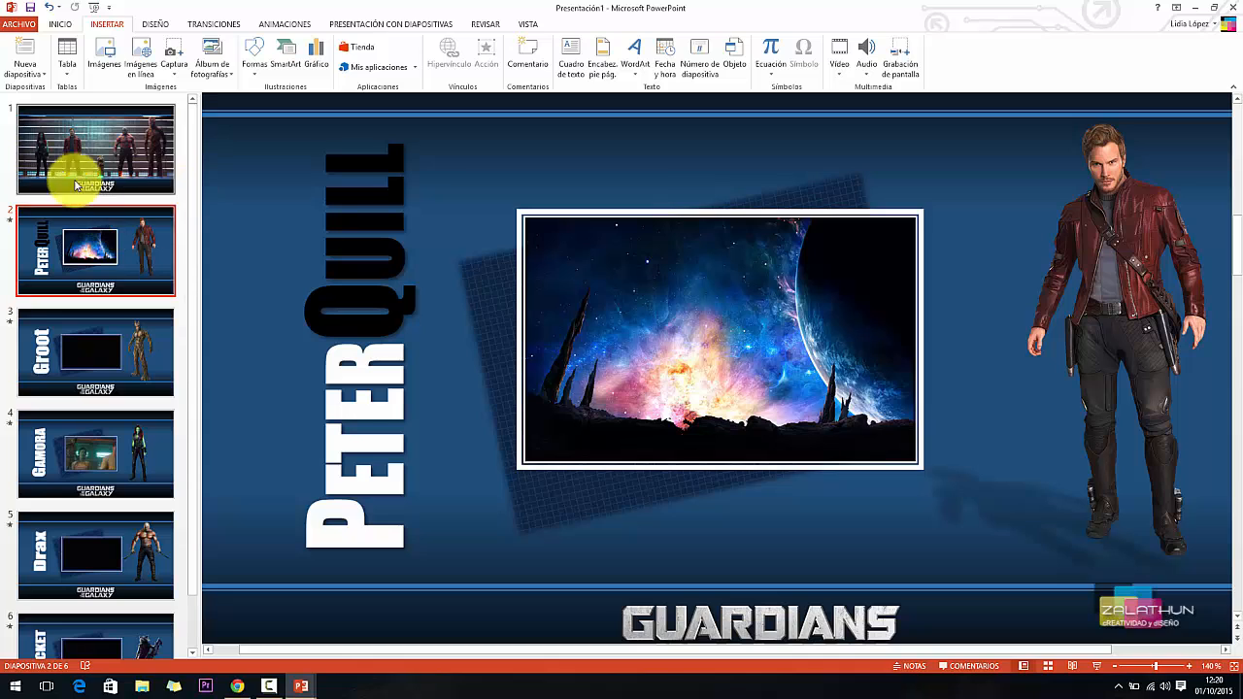
click(107, 165)
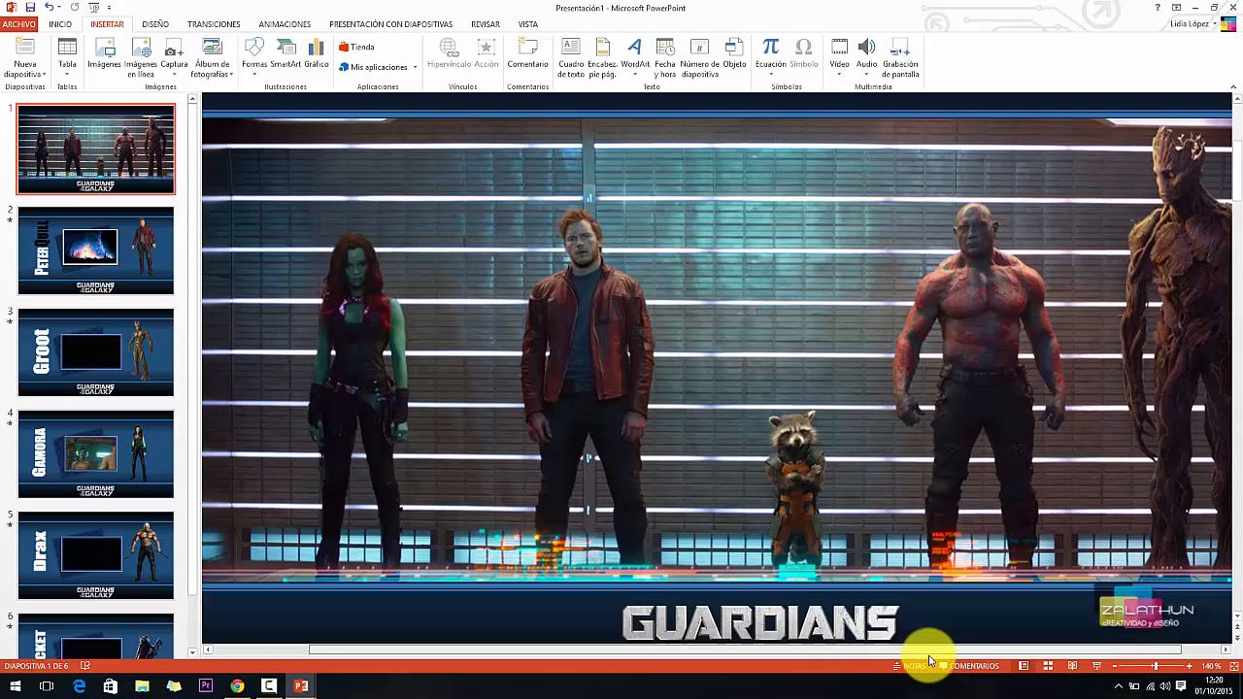
scroll(976, 647, right, 2)
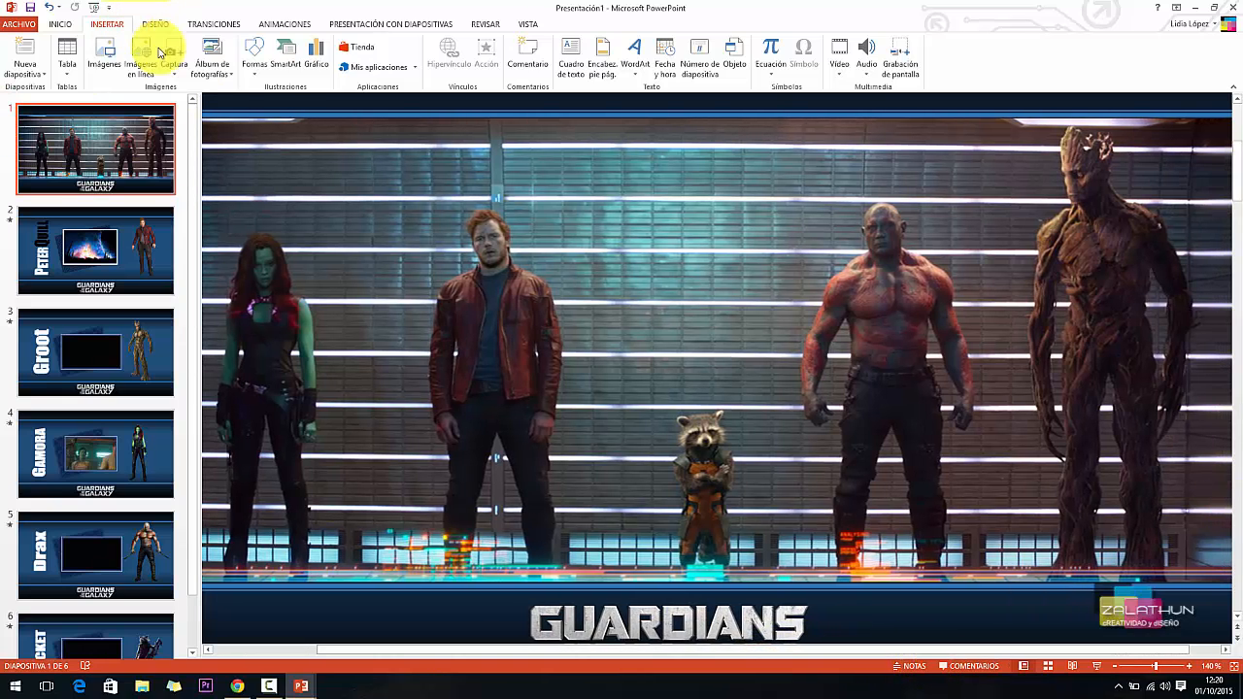
click(253, 55)
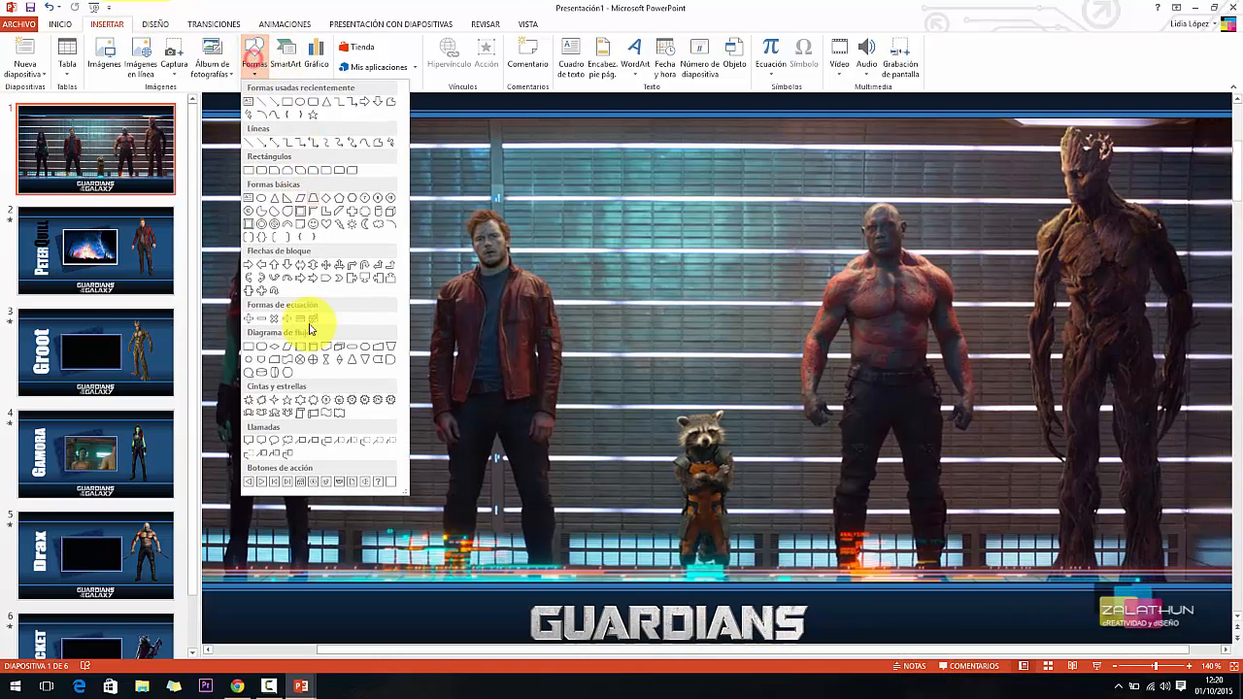
click(280, 116)
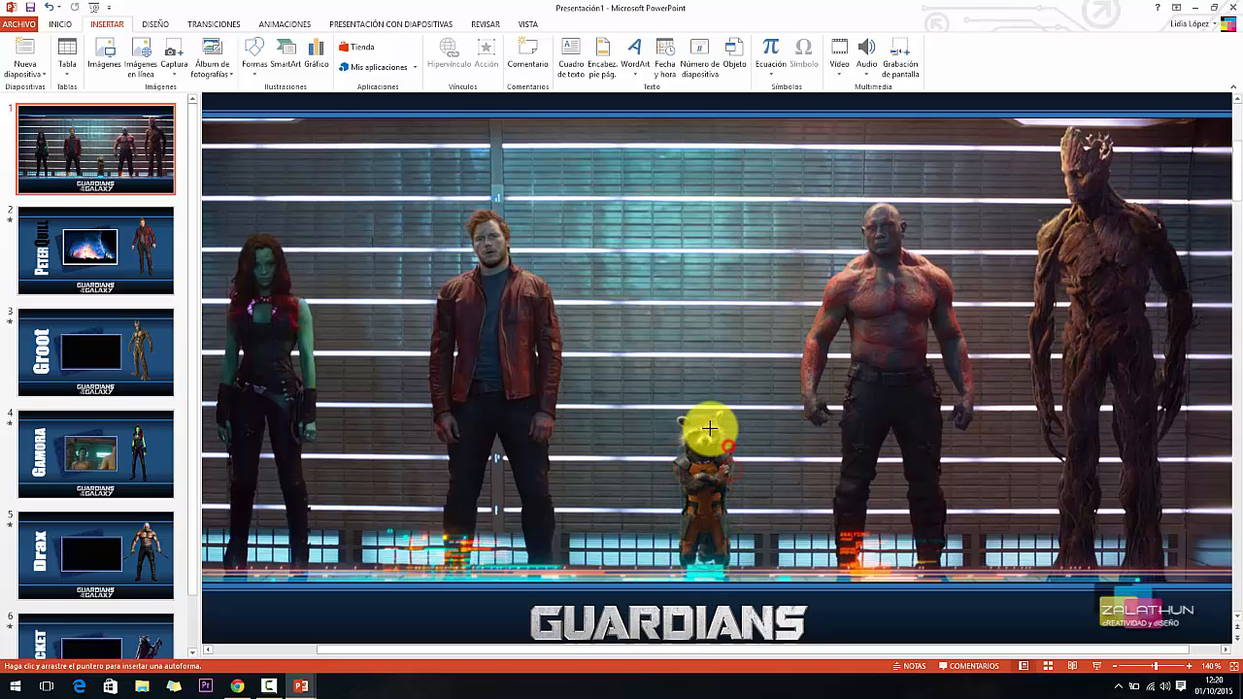
mouse_move(722, 415)
mouse_down()
mouse_move(702, 414)
mouse_move(677, 568)
mouse_up()
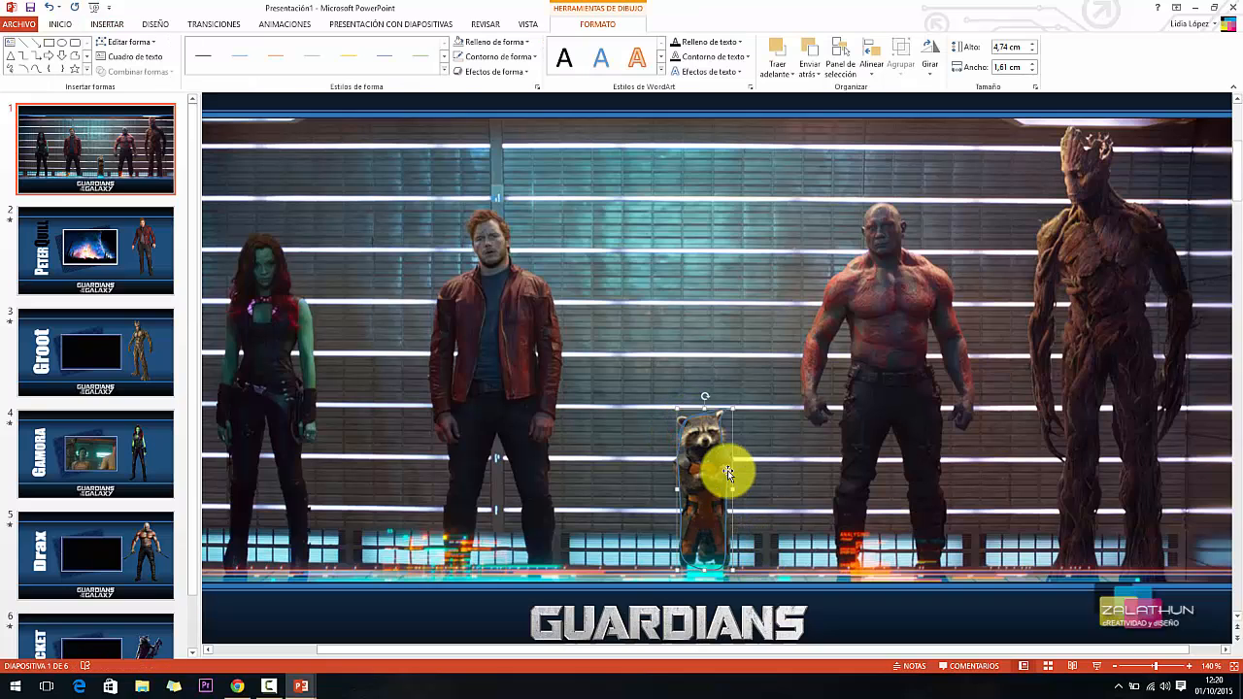
key(Escape)
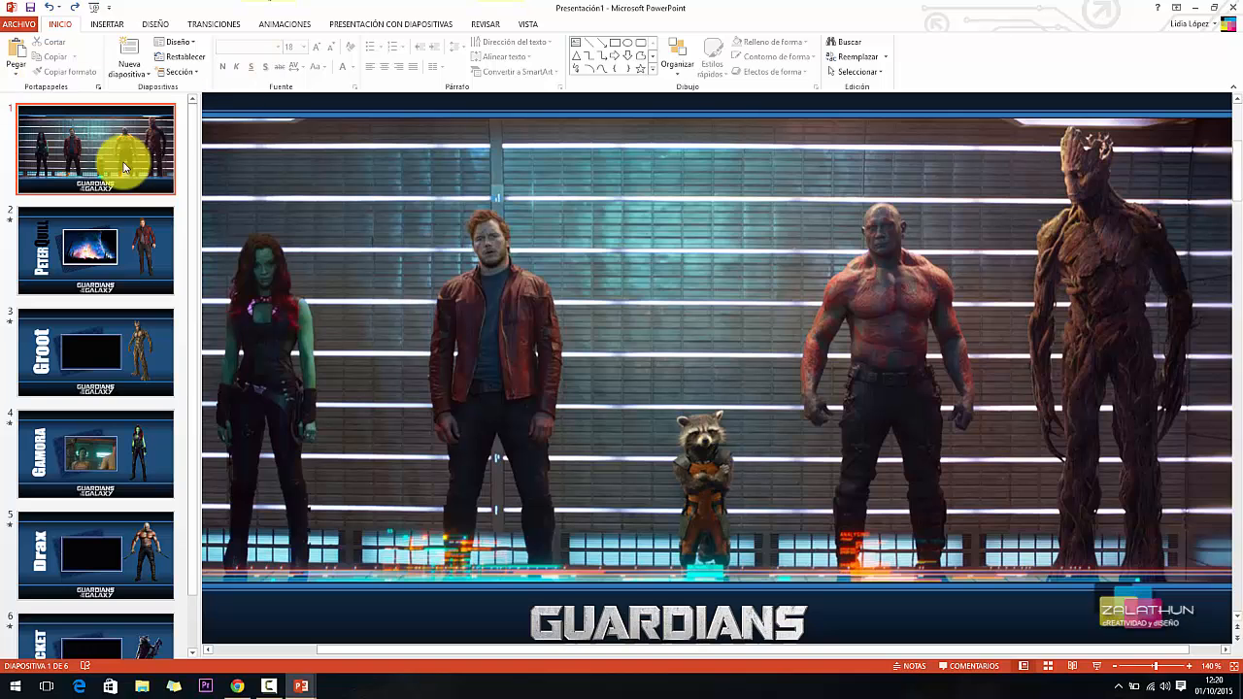
Step: Trace a closed freehand shape about 4.95 cm high and 1.71 cm wide around Rocket on the first slide
click(128, 25)
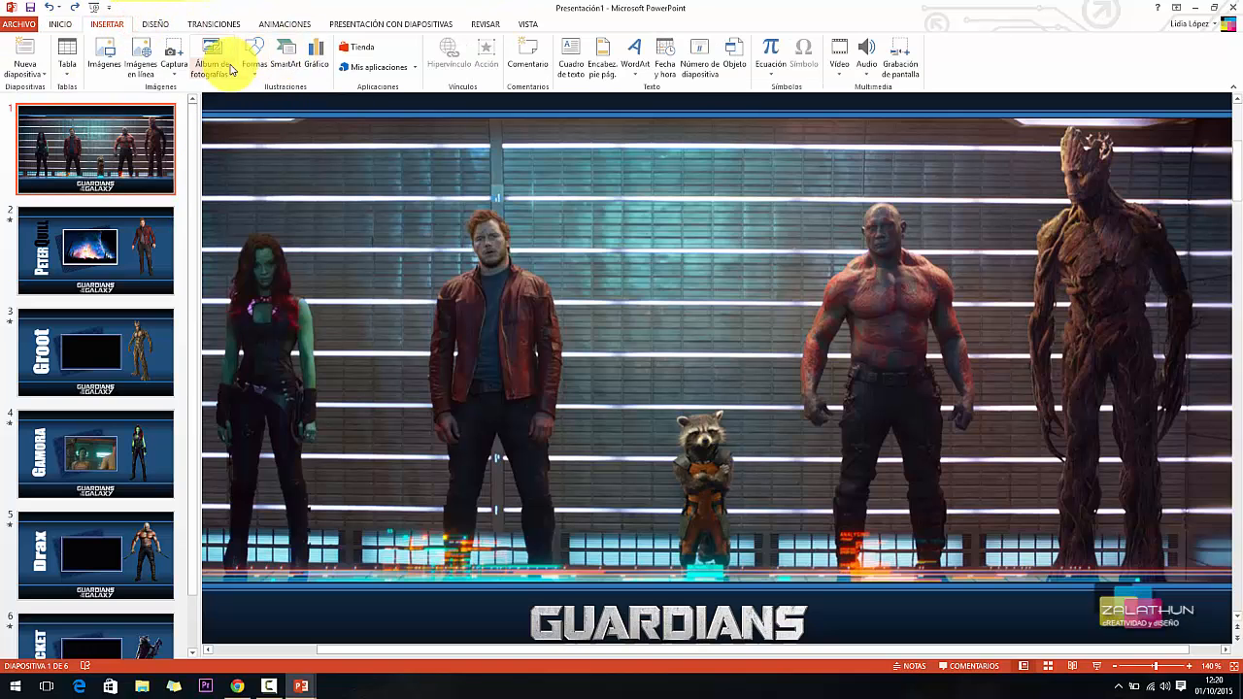
click(253, 56)
click(285, 115)
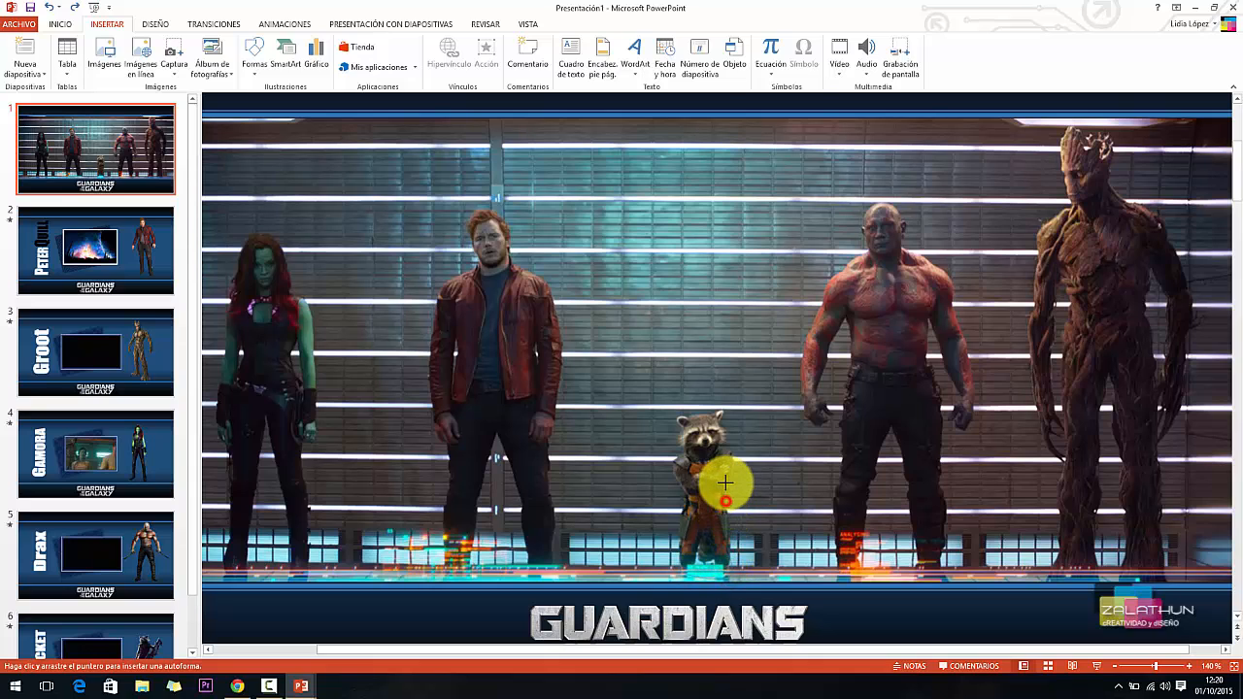
drag(716, 436, 704, 411)
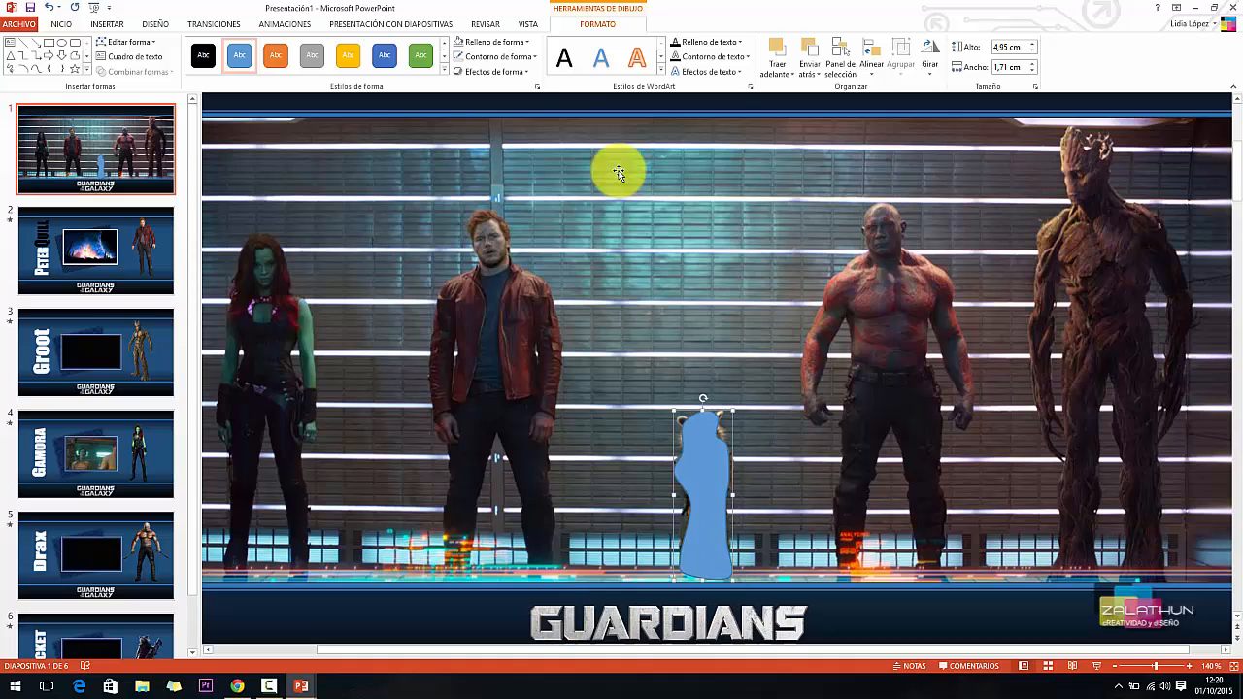
Step: Remove the outline and the fill of the traced Rocket shape on the first slide
click(501, 60)
click(508, 163)
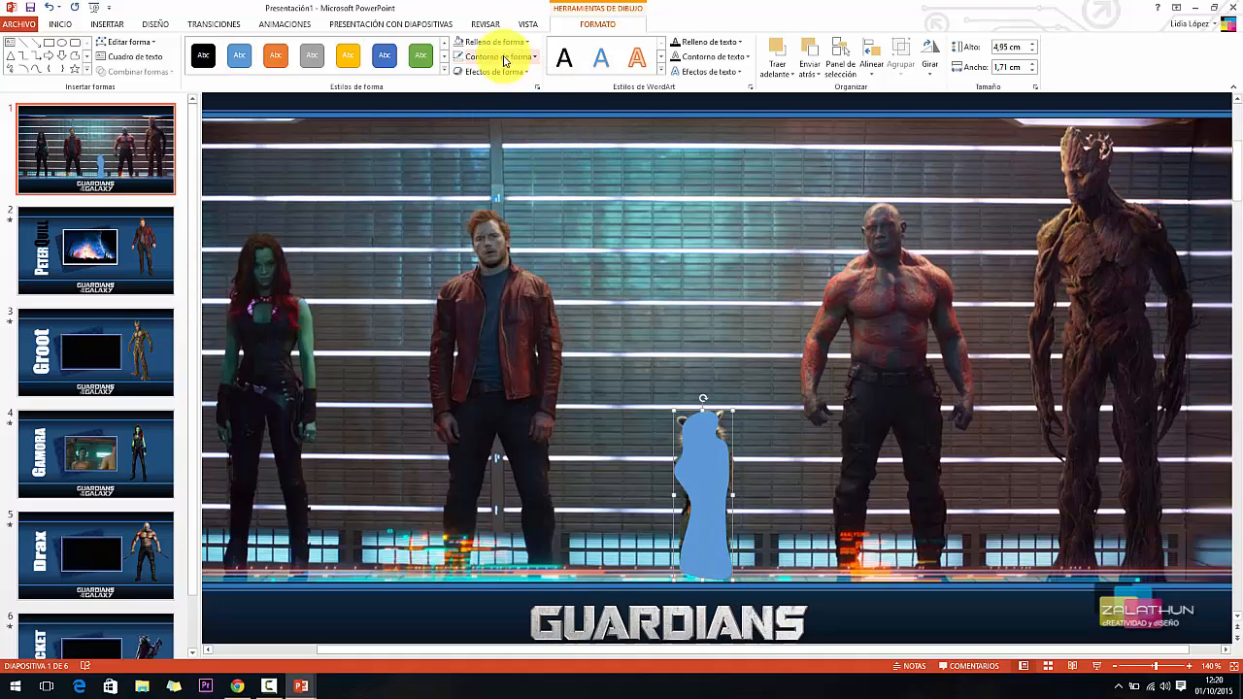
click(504, 43)
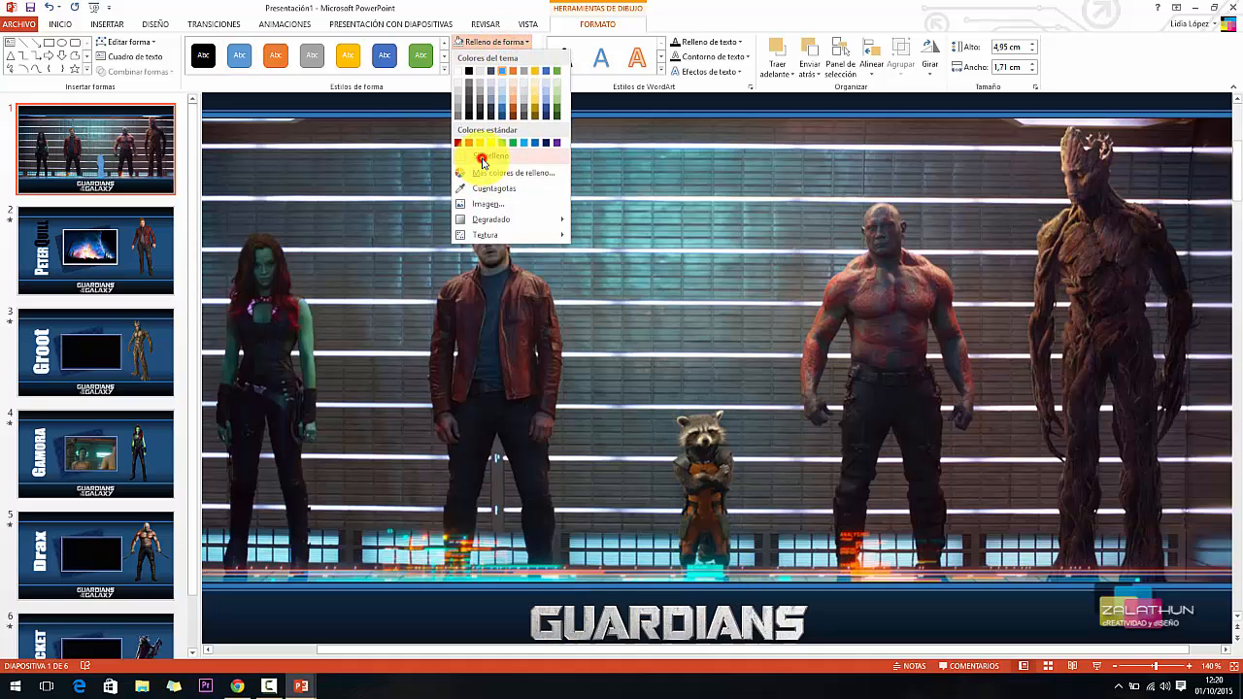
click(482, 165)
Step: Hyperlink the invisible Rocket shape to Diapositiva 6 in this document
click(109, 24)
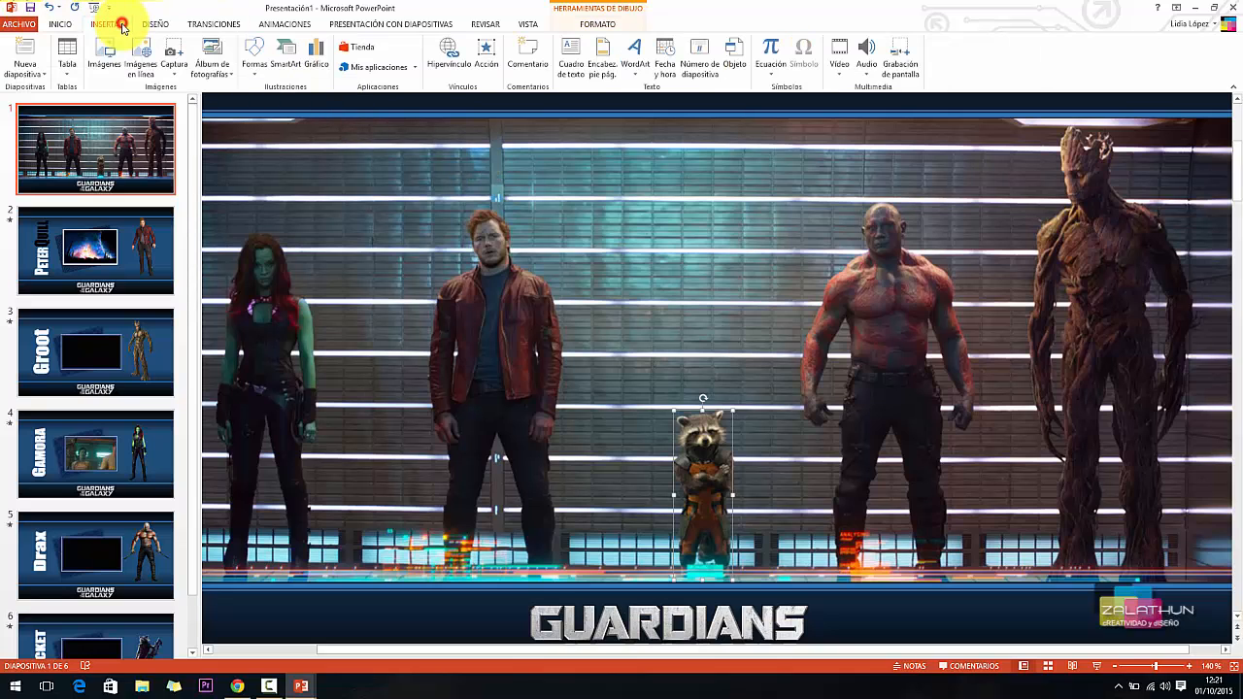
click(449, 58)
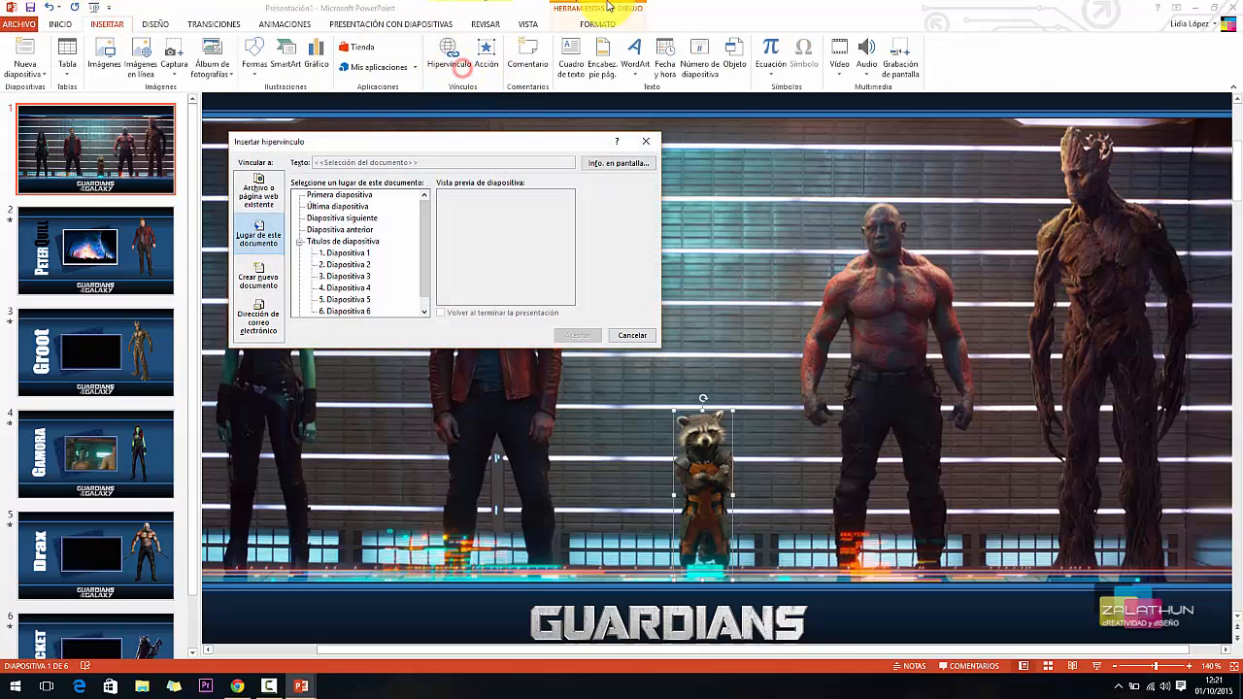
click(371, 277)
click(359, 265)
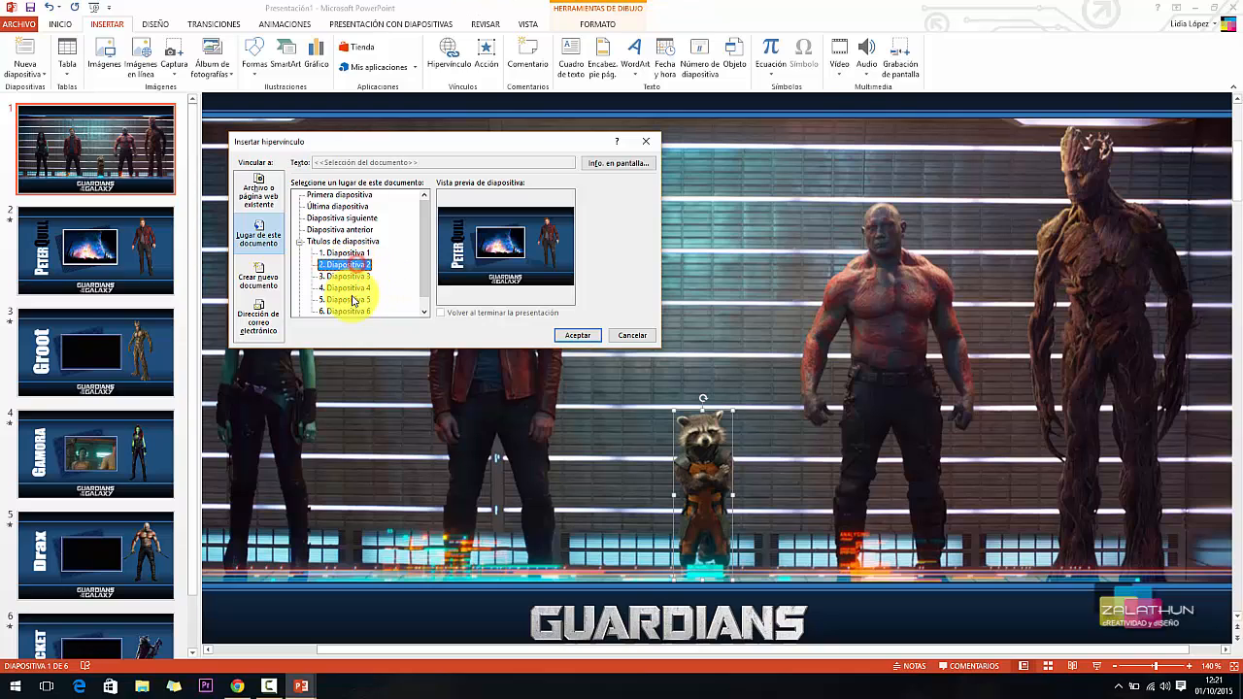
click(353, 288)
click(351, 299)
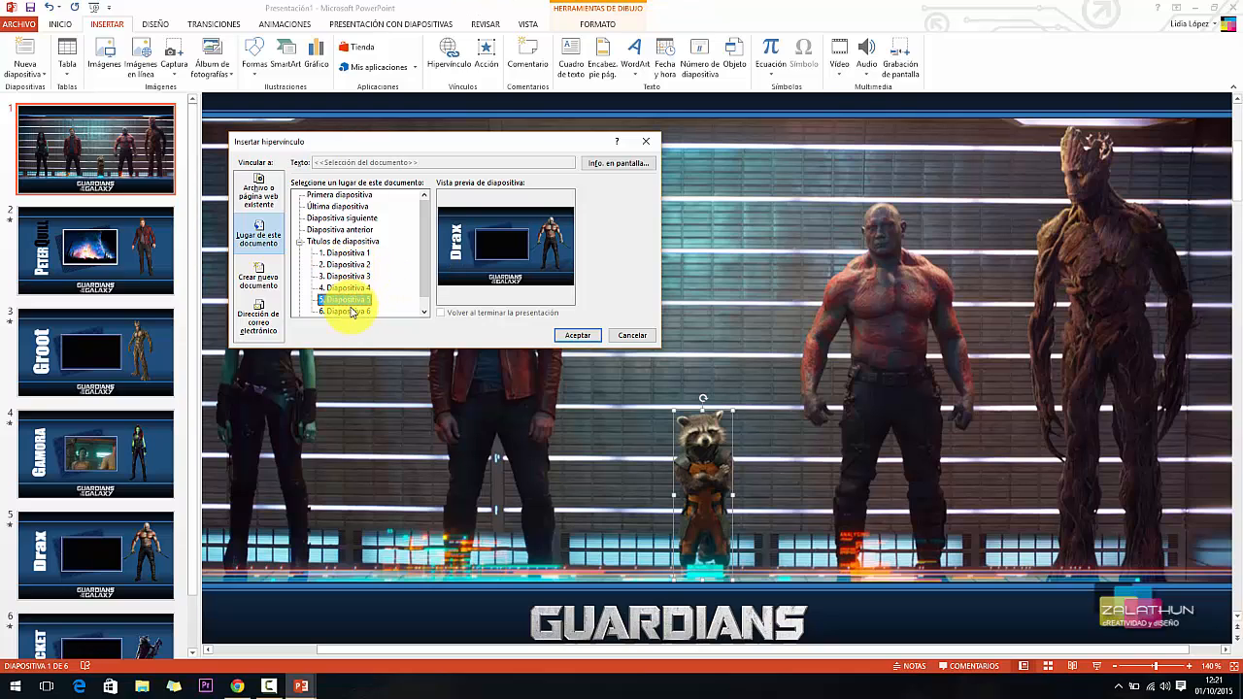
click(347, 311)
click(573, 335)
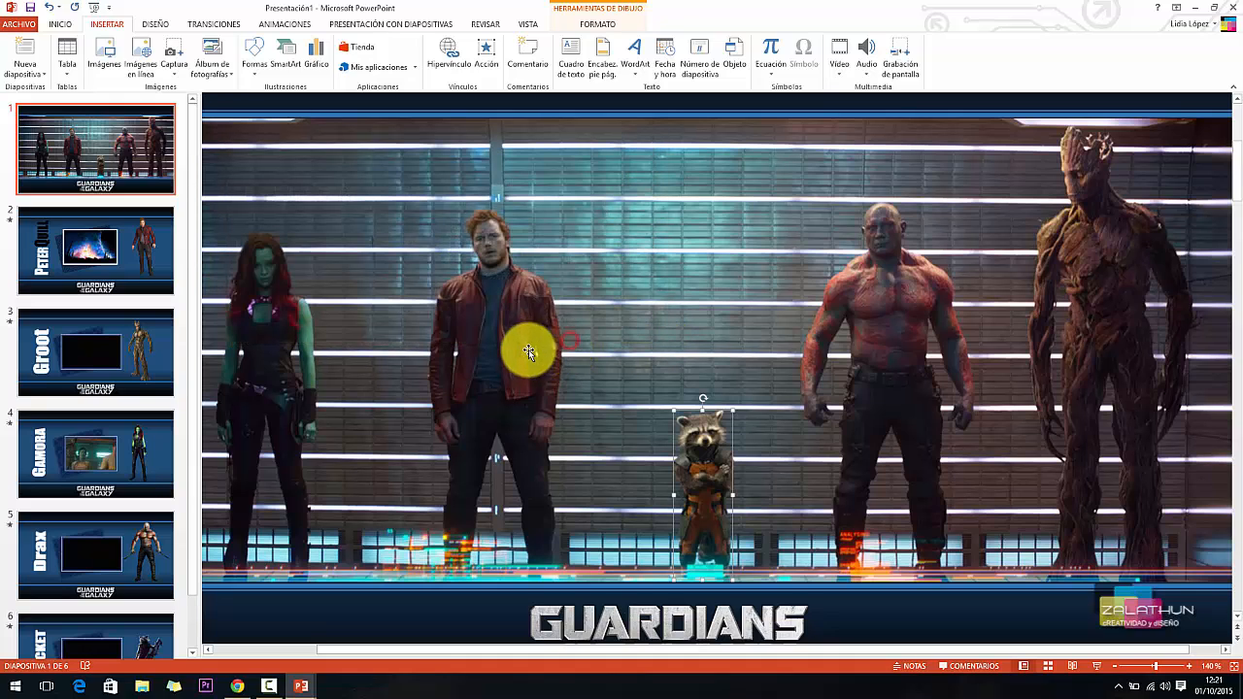
Step: Run the slide show, test the link on Rocket, end the show and go back to the first slide
click(1097, 667)
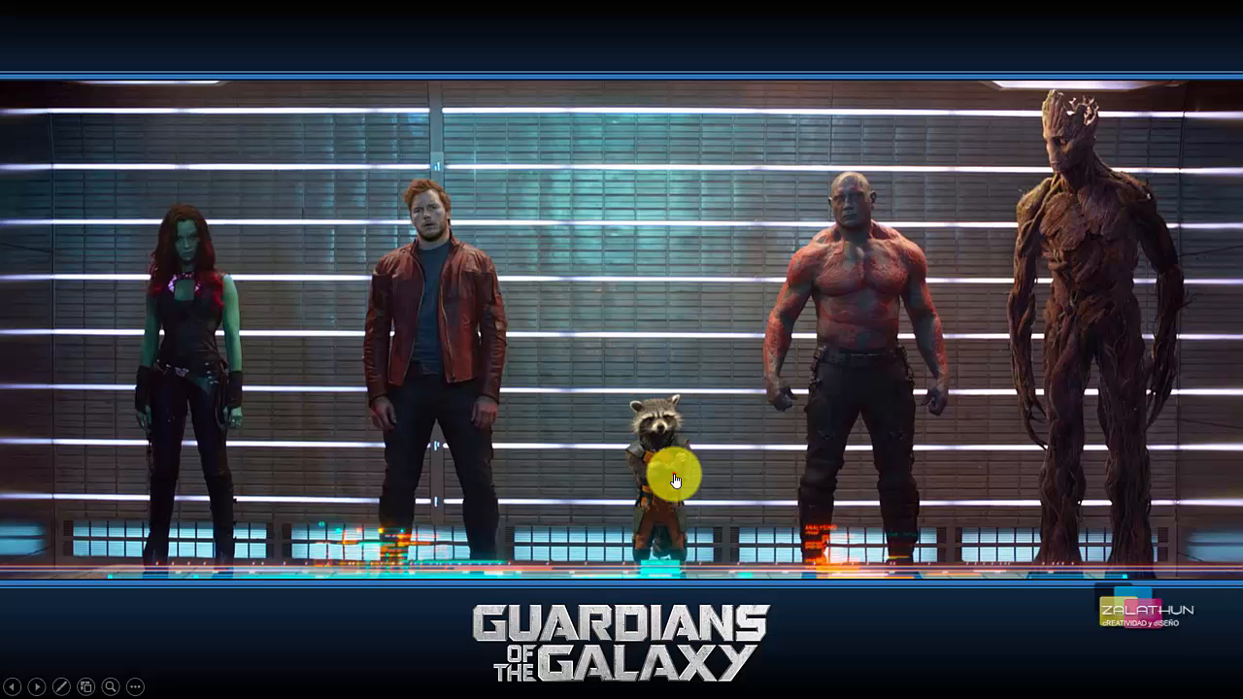
click(655, 497)
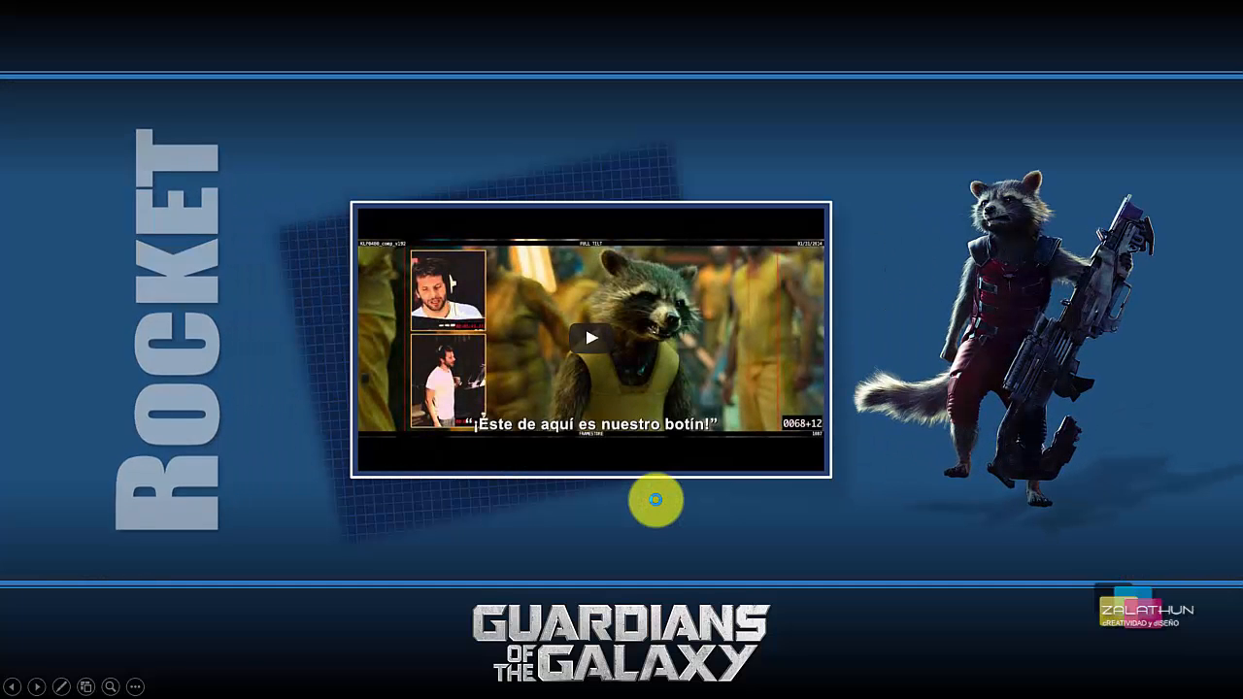
right_click(343, 47)
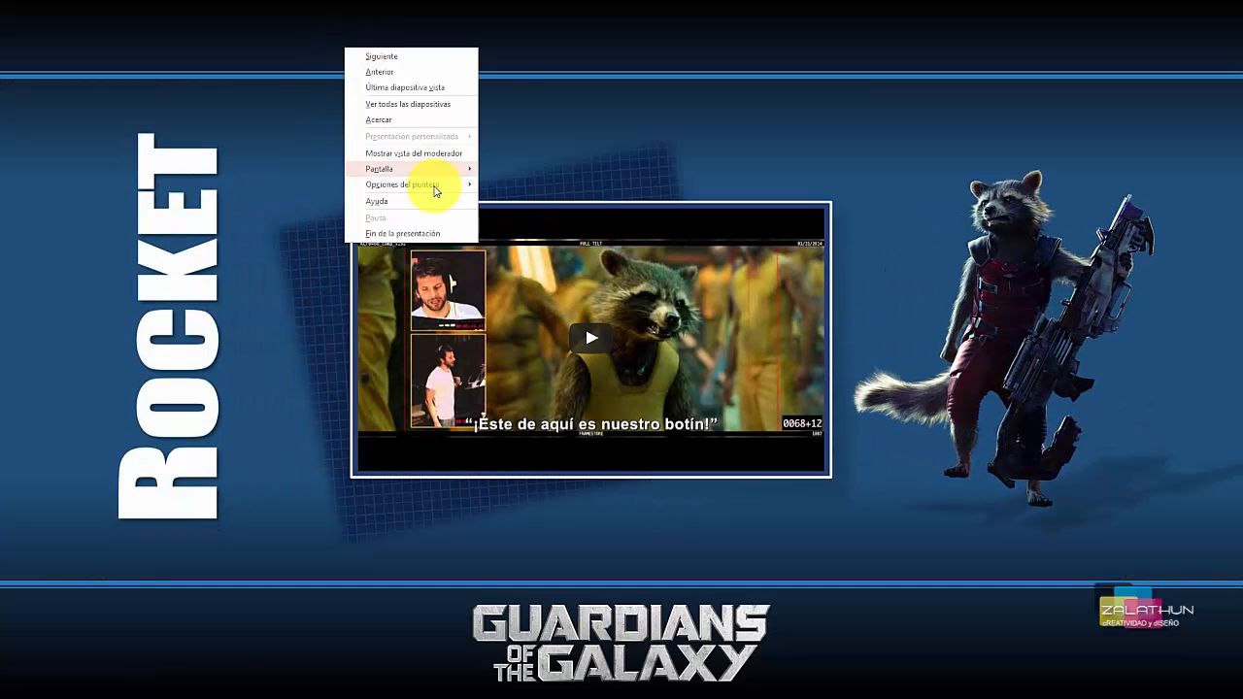
click(411, 233)
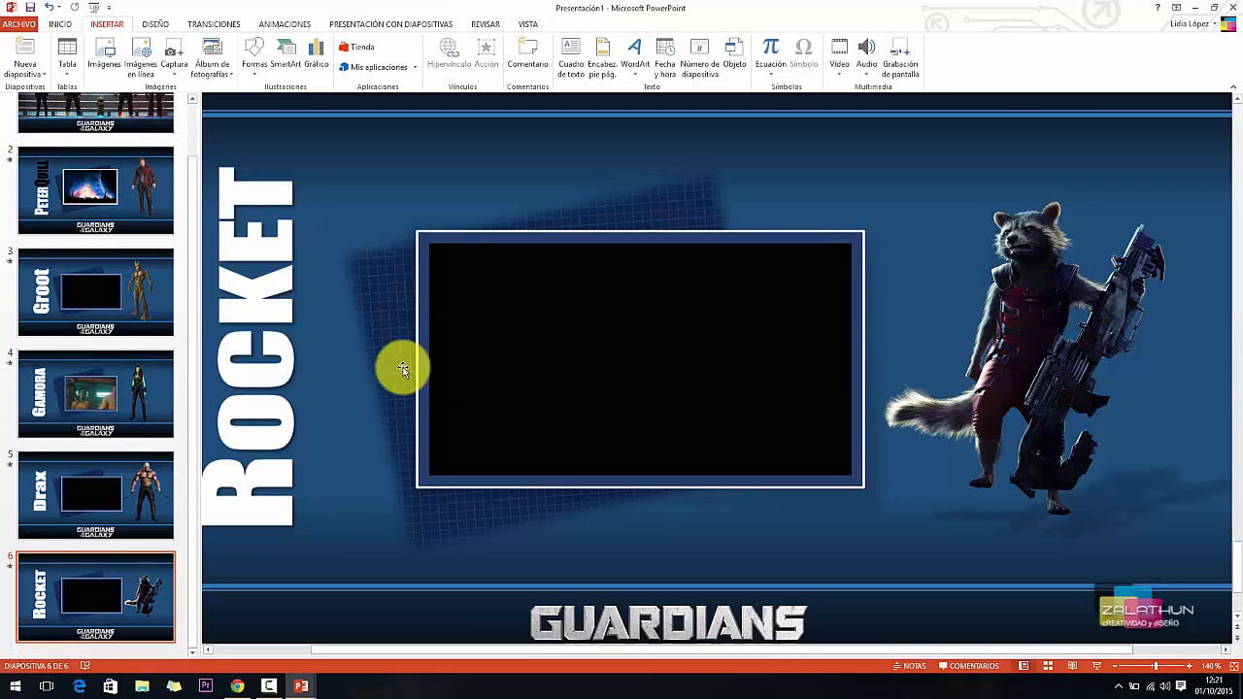
scroll(402, 369, up, 1)
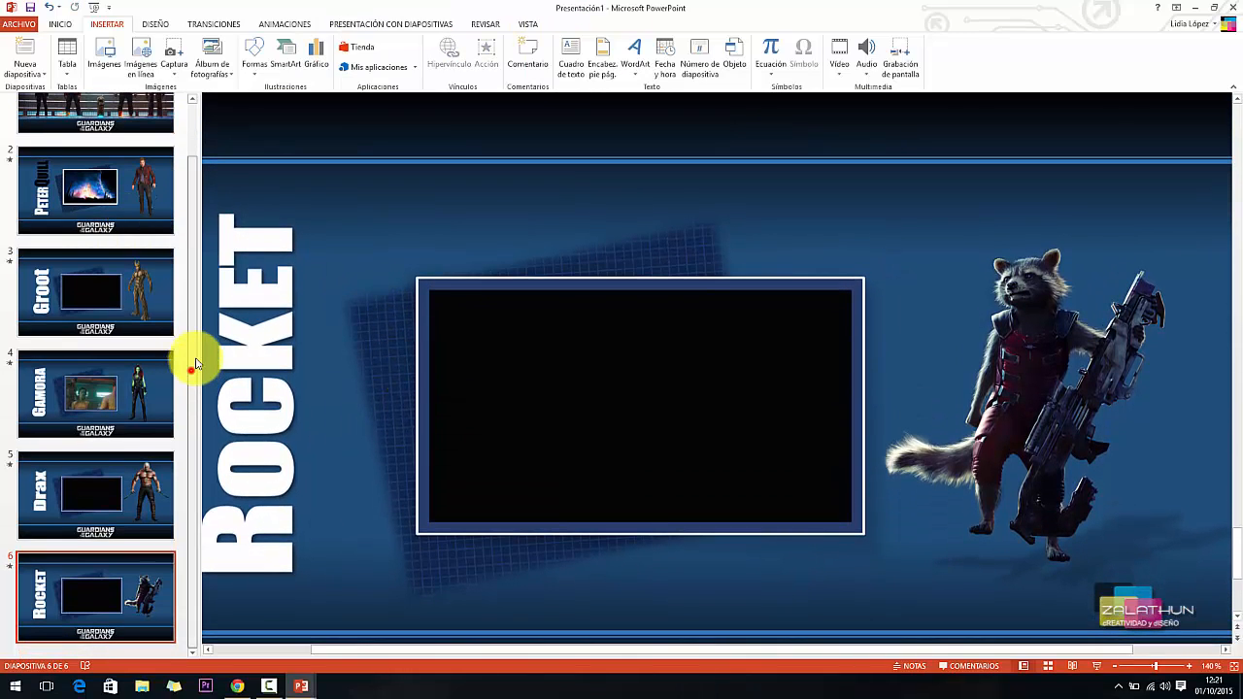
scroll(195, 364, up, 2)
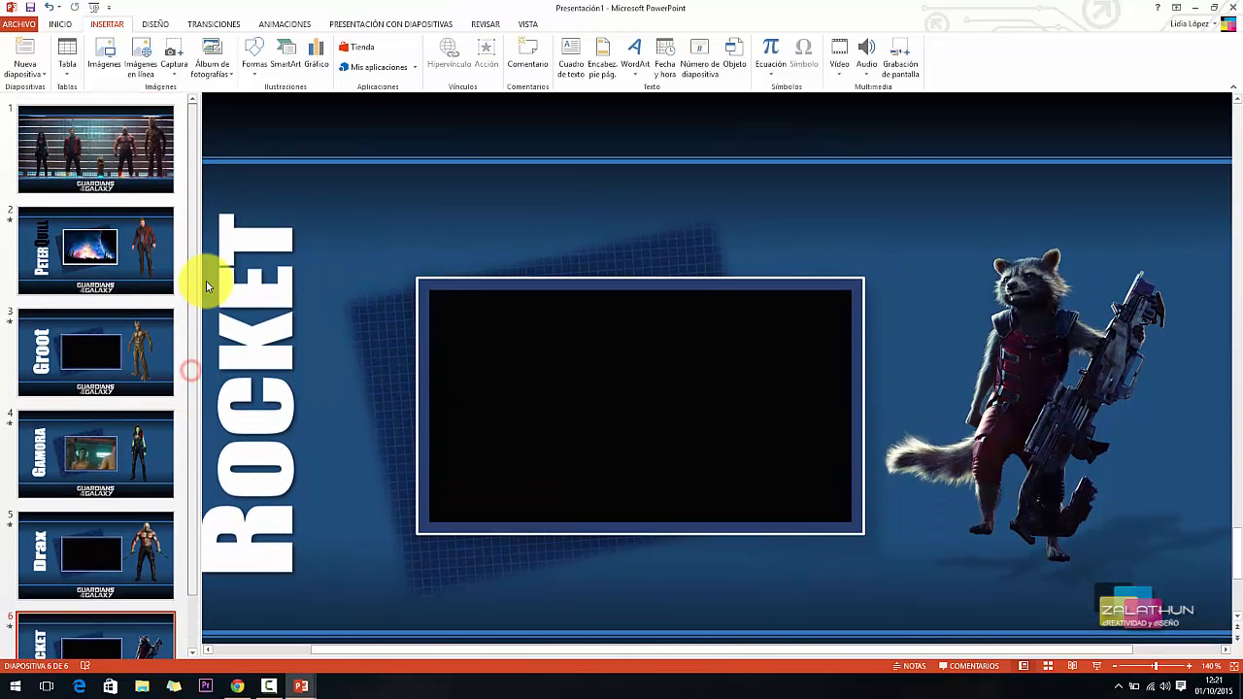
click(124, 173)
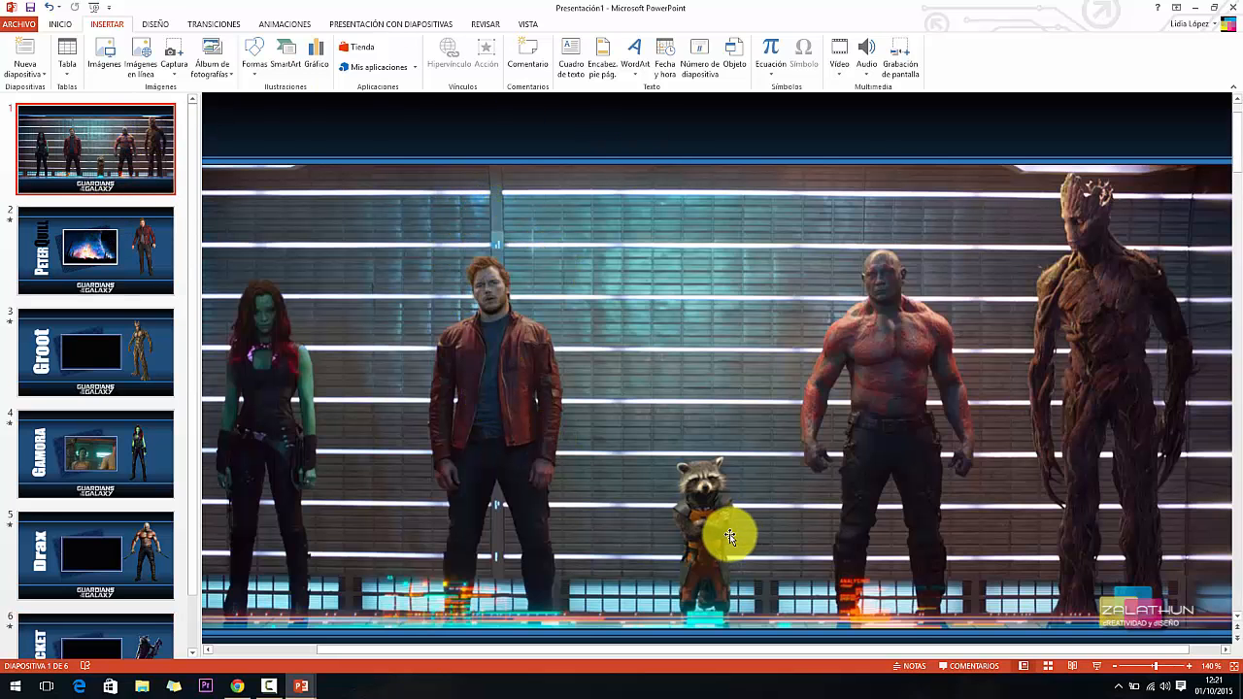
Step: View the Groot and Peter Quill slides and return to the first slide
click(69, 338)
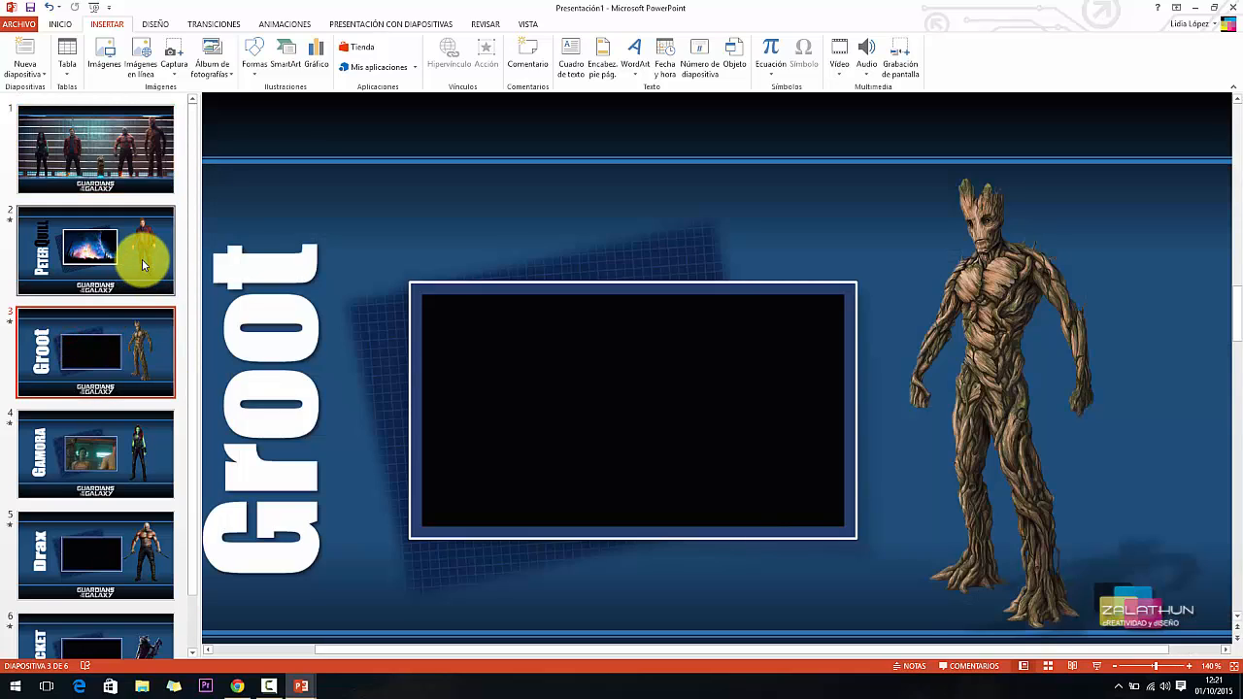
click(142, 259)
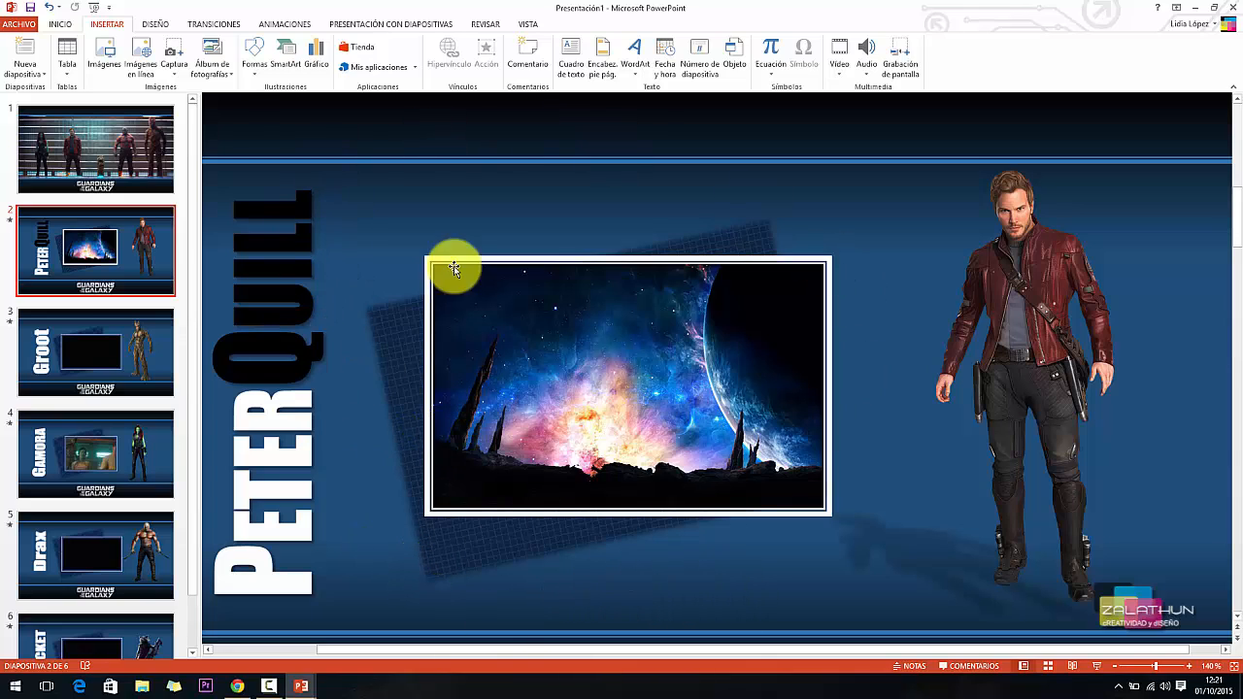
click(83, 163)
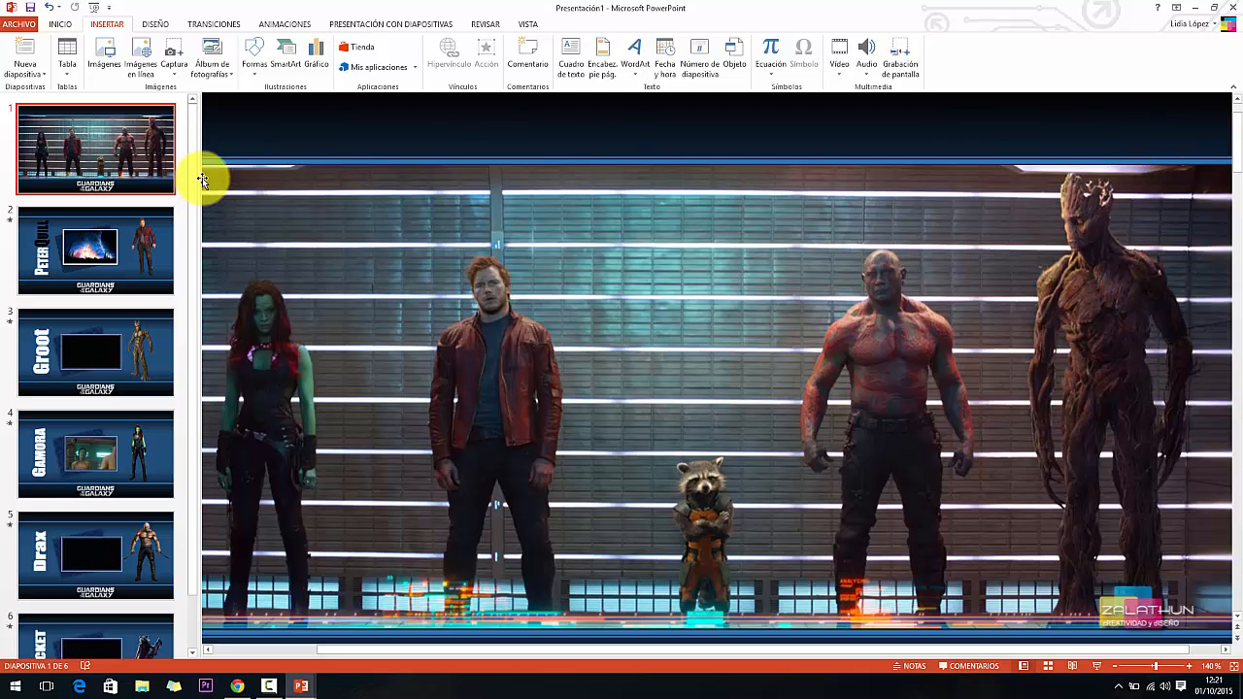
mouse_move(192, 131)
mouse_down()
mouse_move(189, 305)
mouse_move(194, 106)
mouse_move(229, 144)
mouse_up()
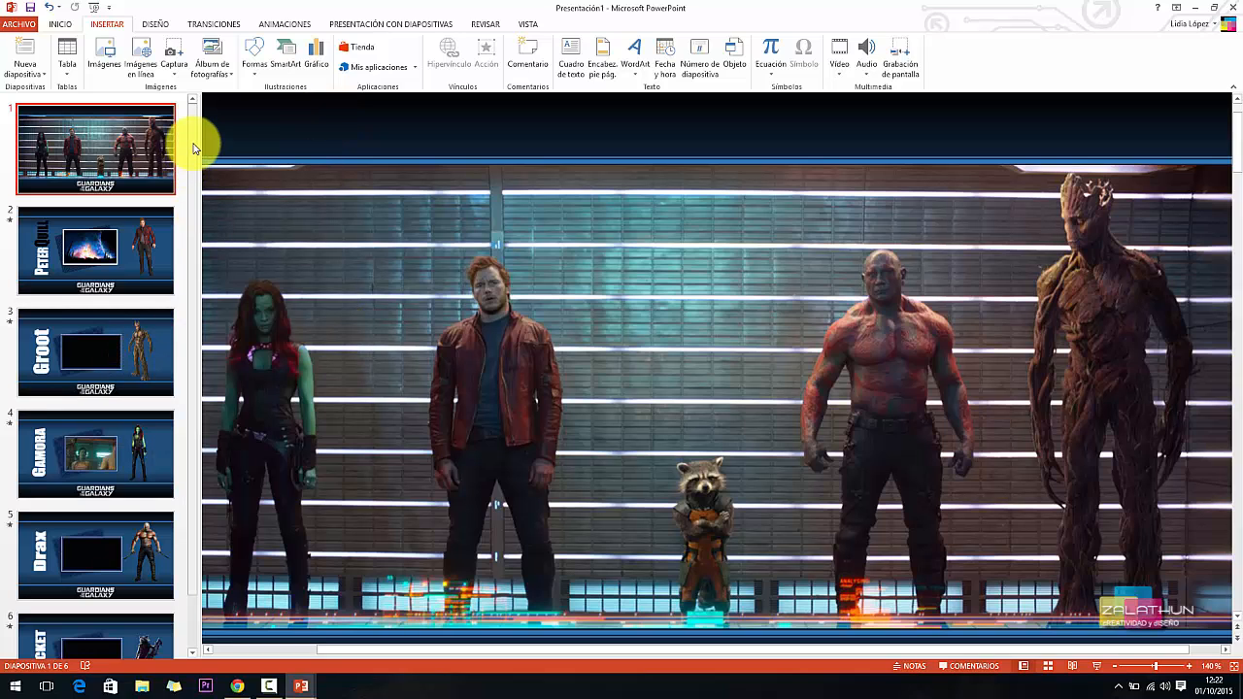
drag(194, 144, 199, 170)
scroll(199, 172, up, 2)
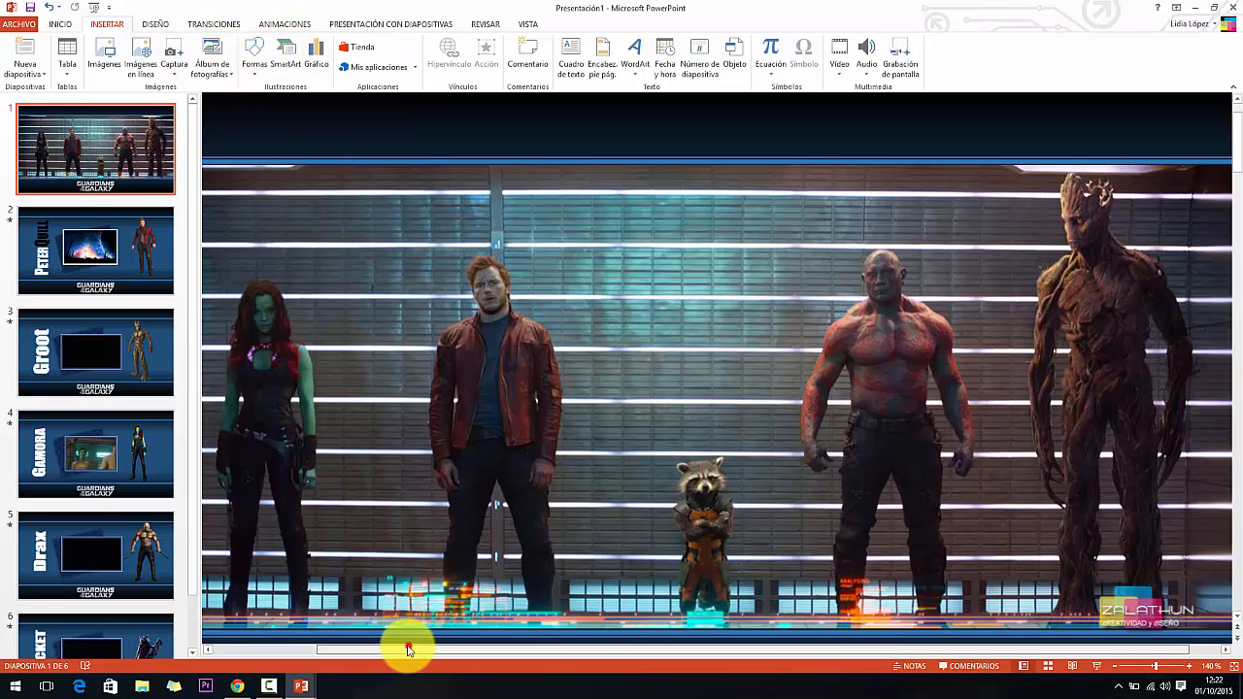
Step: Draw a rectangle with rounded same-side corners, about 1.1 cm high and 5.08 cm wide, on the dark band above the picture
drag(408, 646, 277, 651)
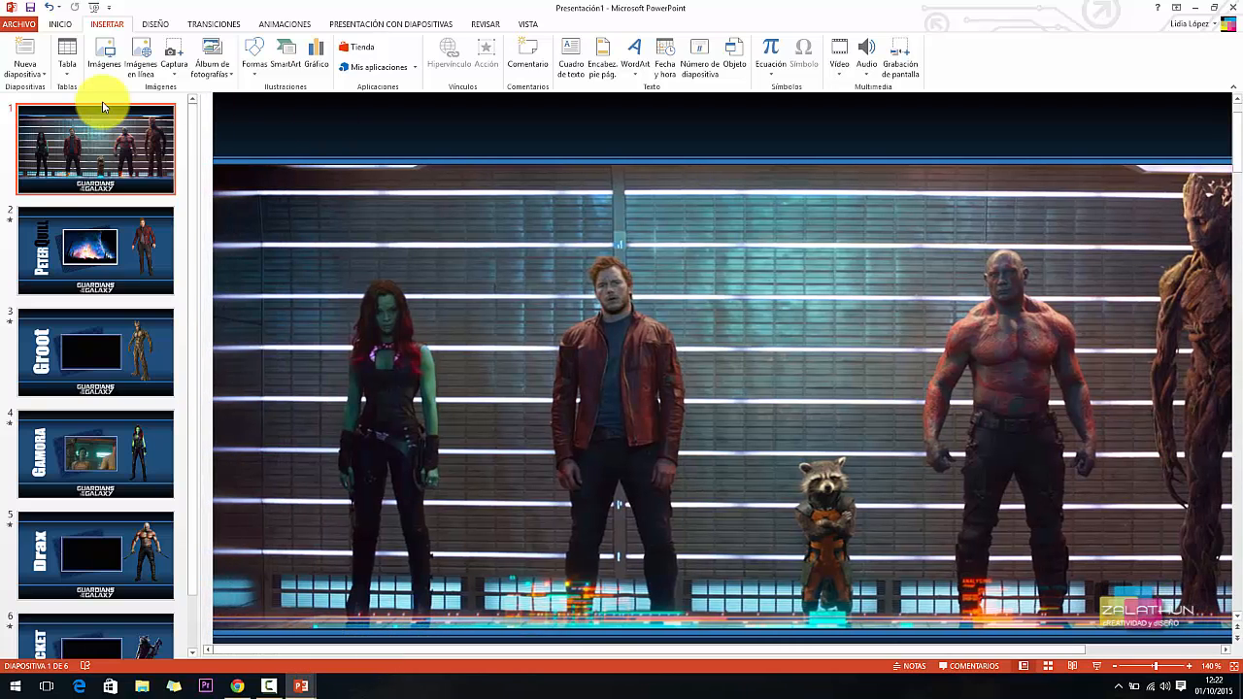
click(251, 50)
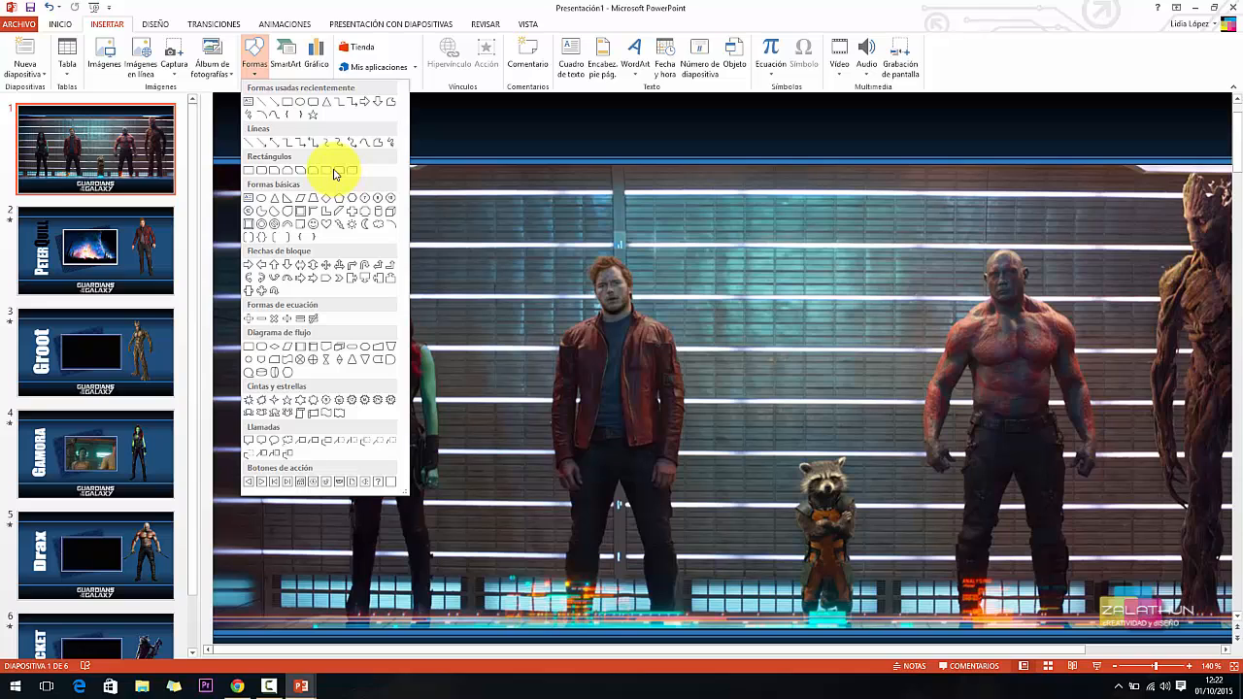
click(336, 171)
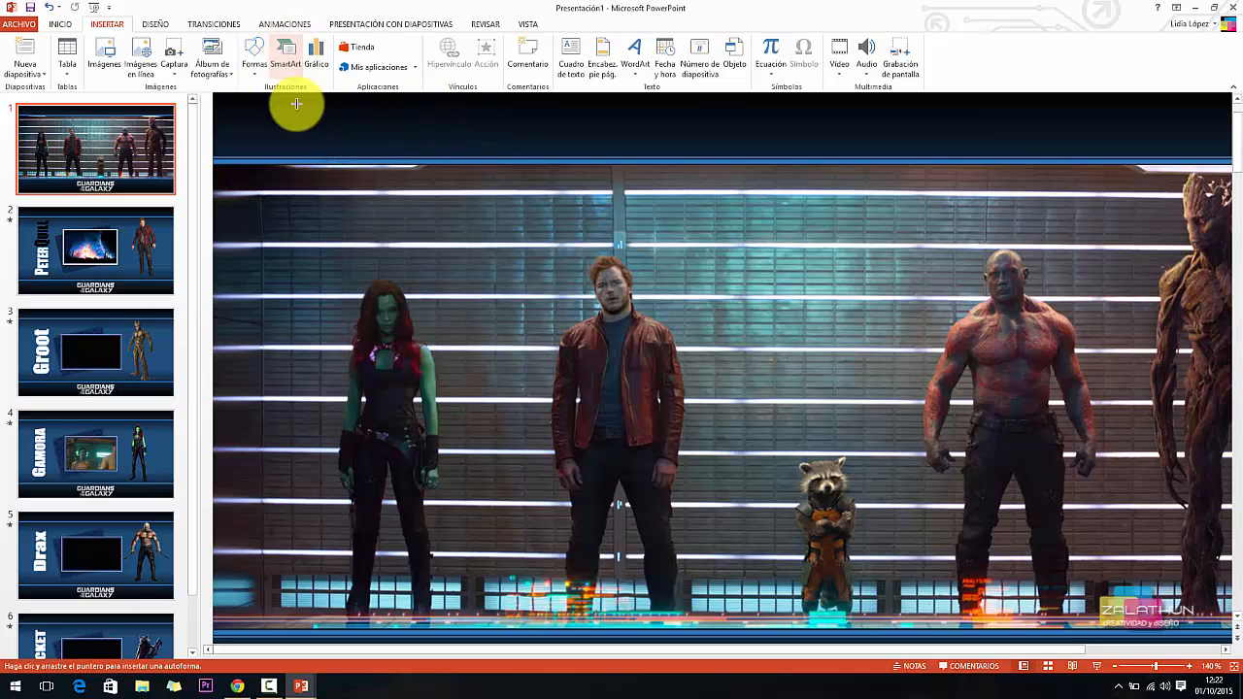
mouse_move(398, 155)
mouse_down()
mouse_move(598, 159)
mouse_move(559, 164)
mouse_up()
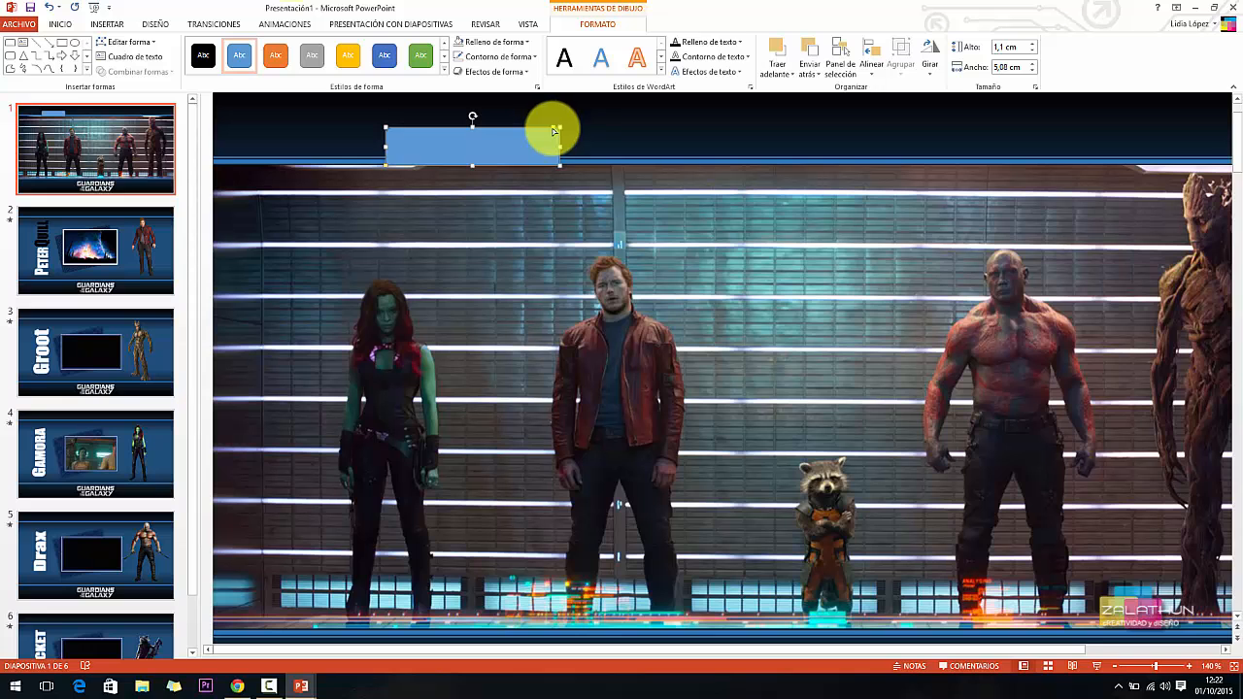
Step: Increase the rounding of the blue rectangle's upper corners to give it a tab shape, and check its lower corner handle
click(1191, 668)
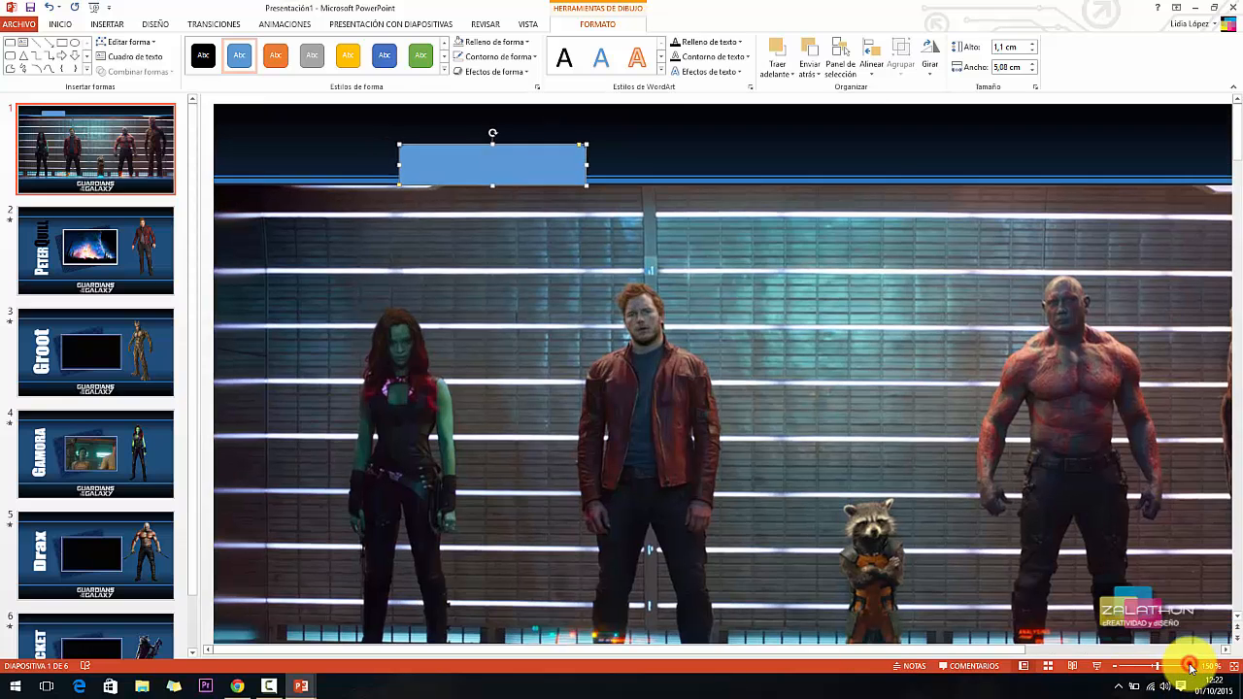
click(1191, 668)
click(1192, 668)
click(1191, 668)
click(1191, 668)
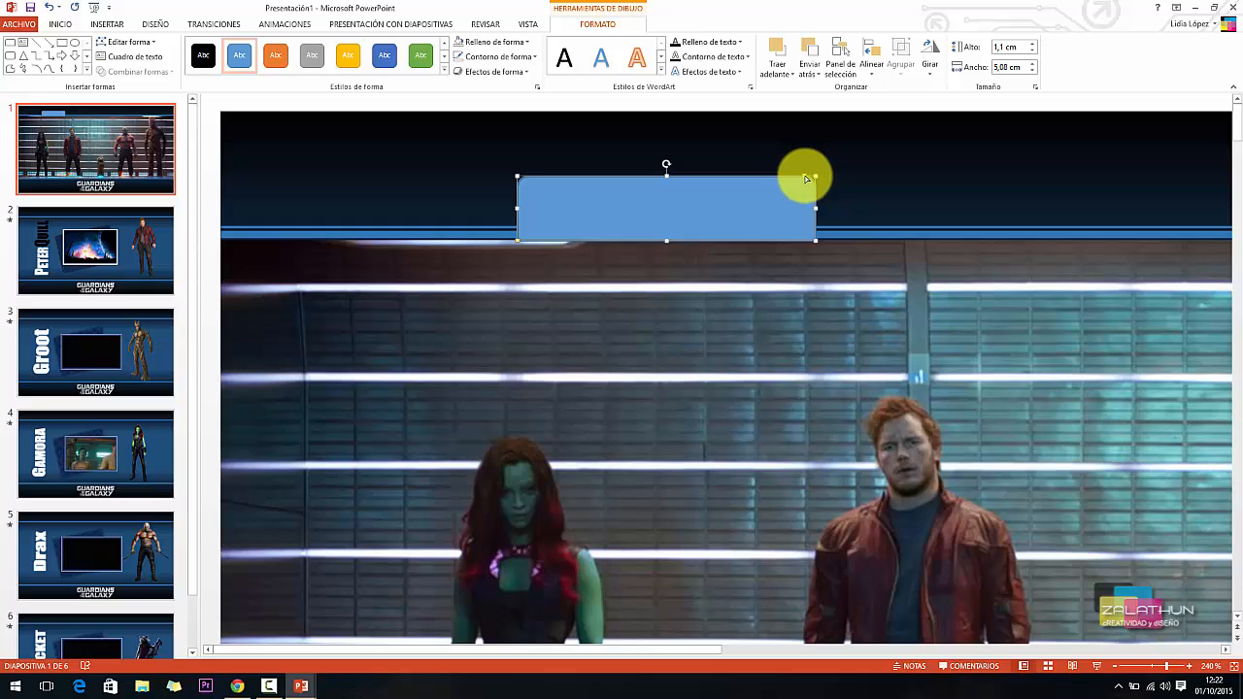
drag(805, 178, 803, 178)
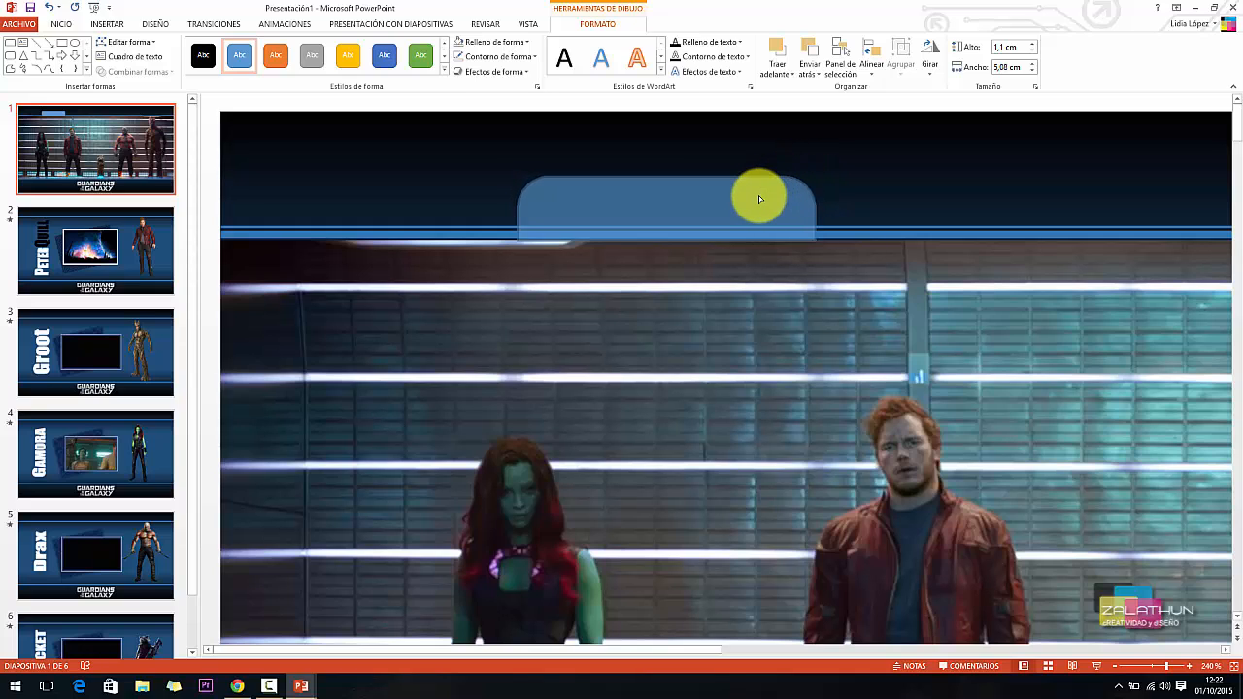
drag(759, 198, 788, 208)
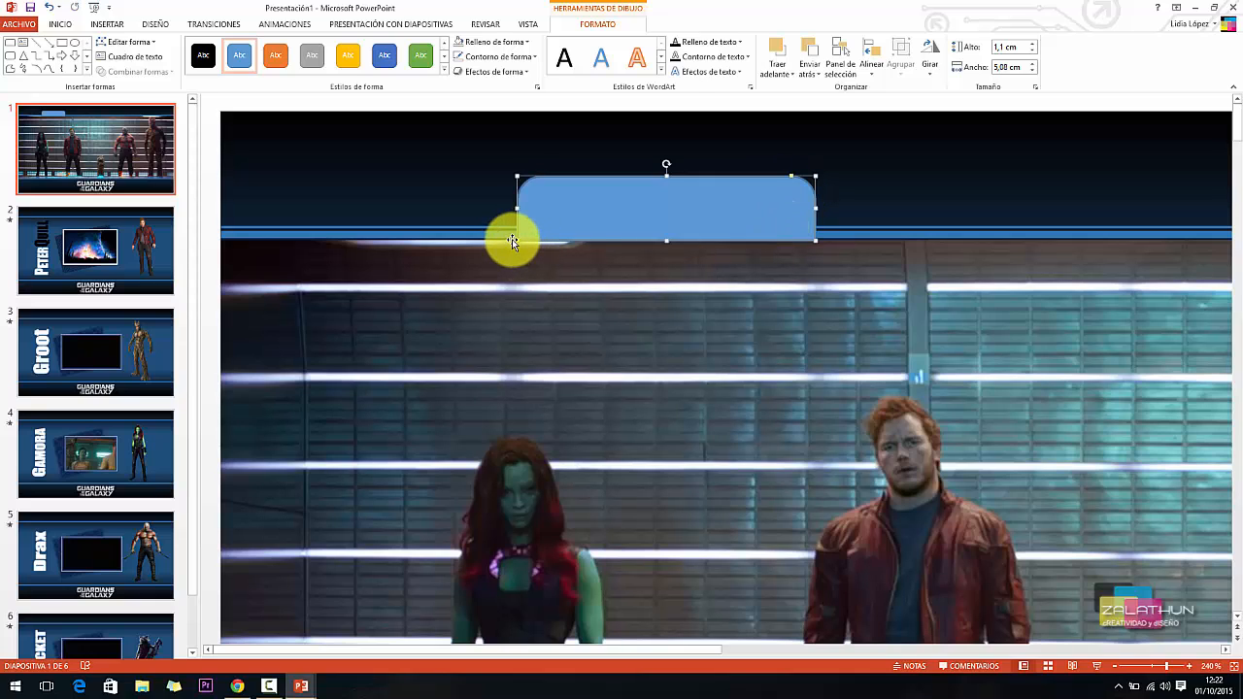
click(518, 241)
click(521, 238)
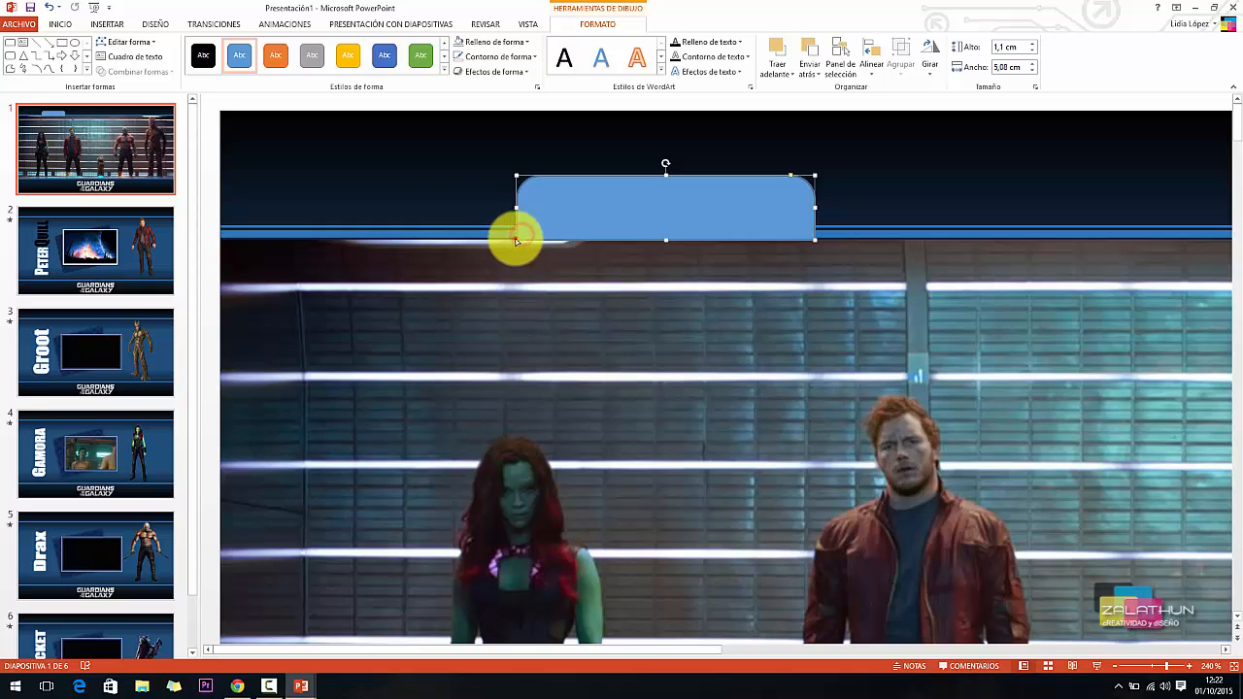